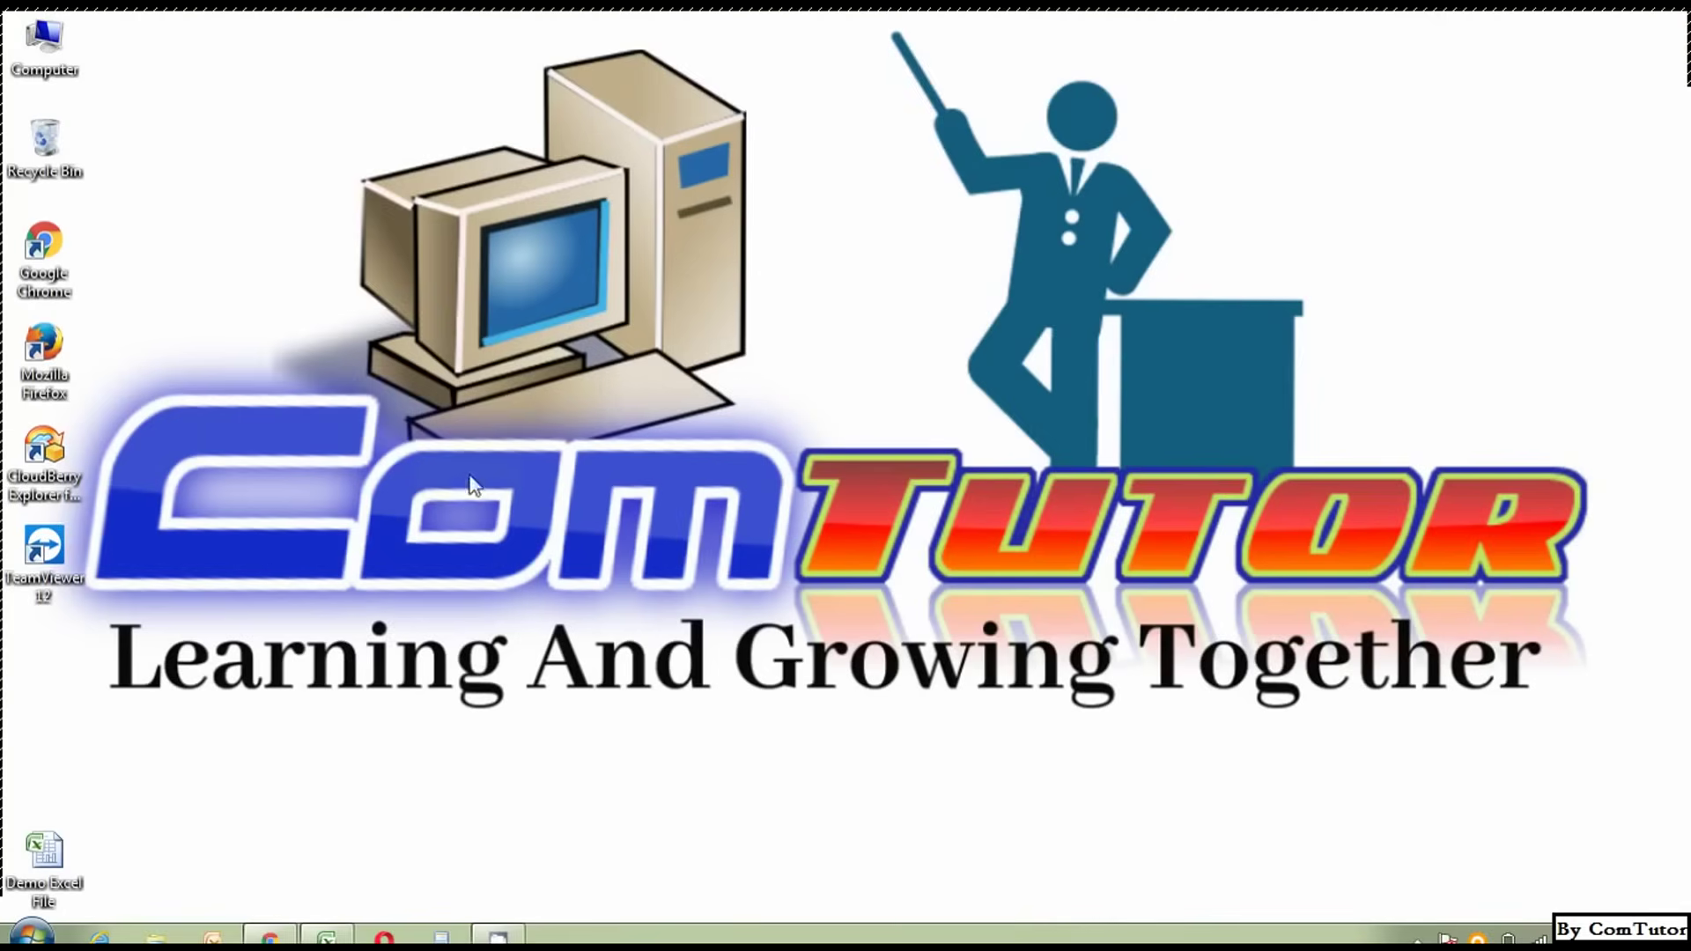
Refresh the desktop and bring the Demo Excel File workbook back on screen.
right_click(781, 269)
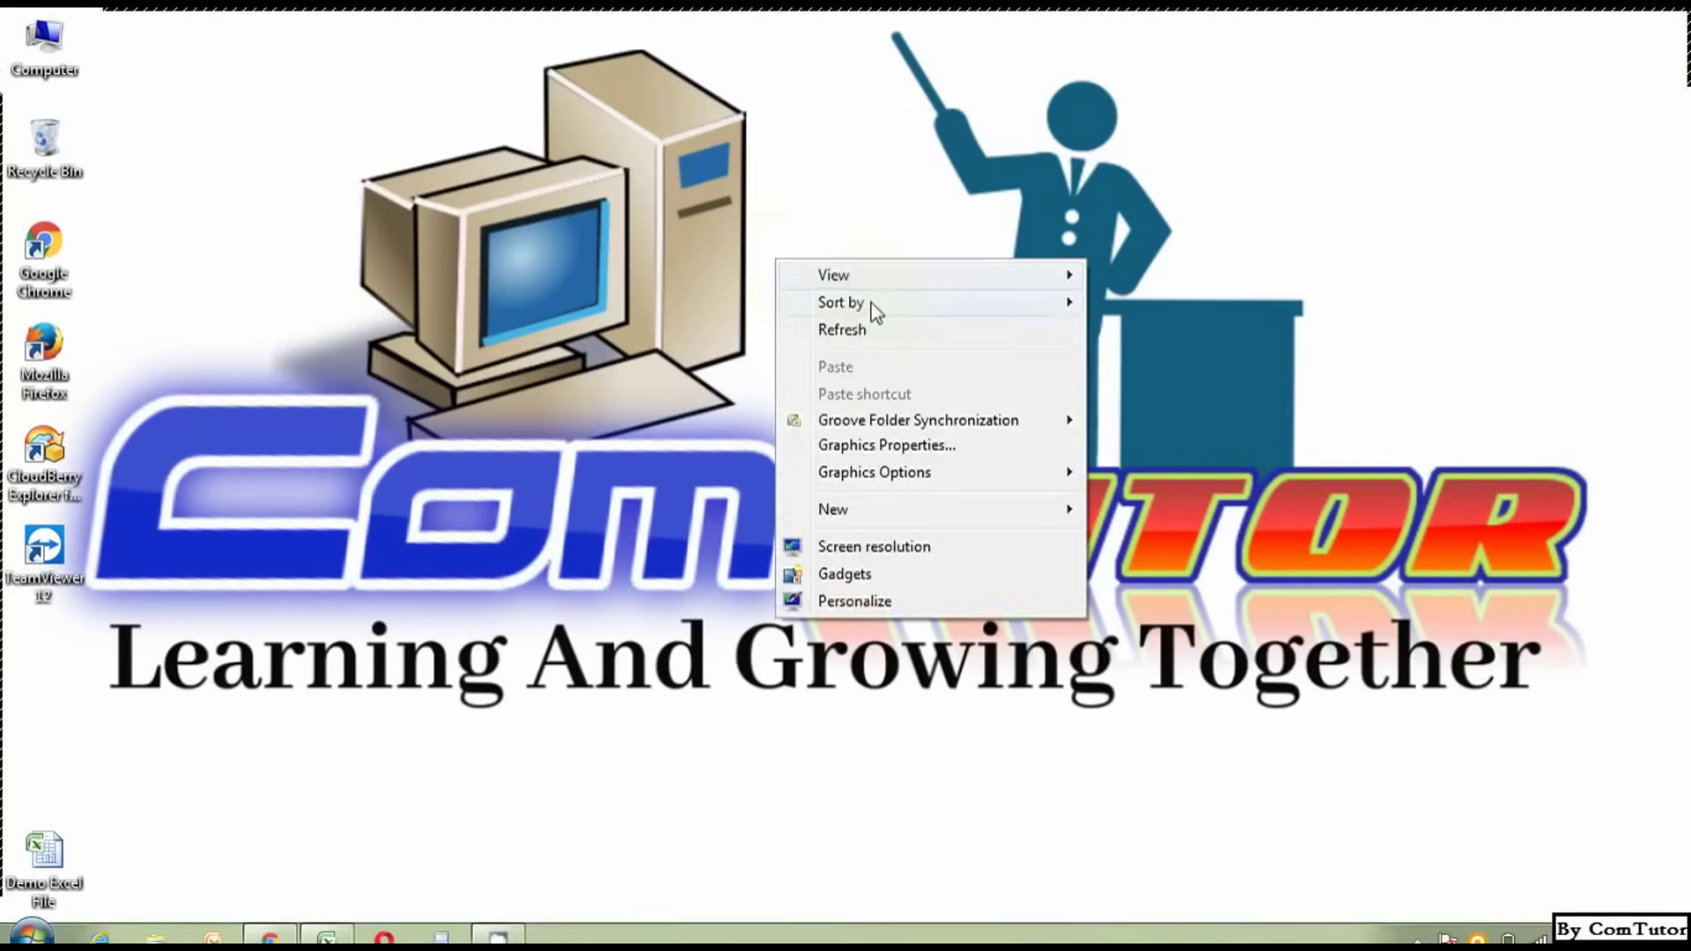
left_click(880, 325)
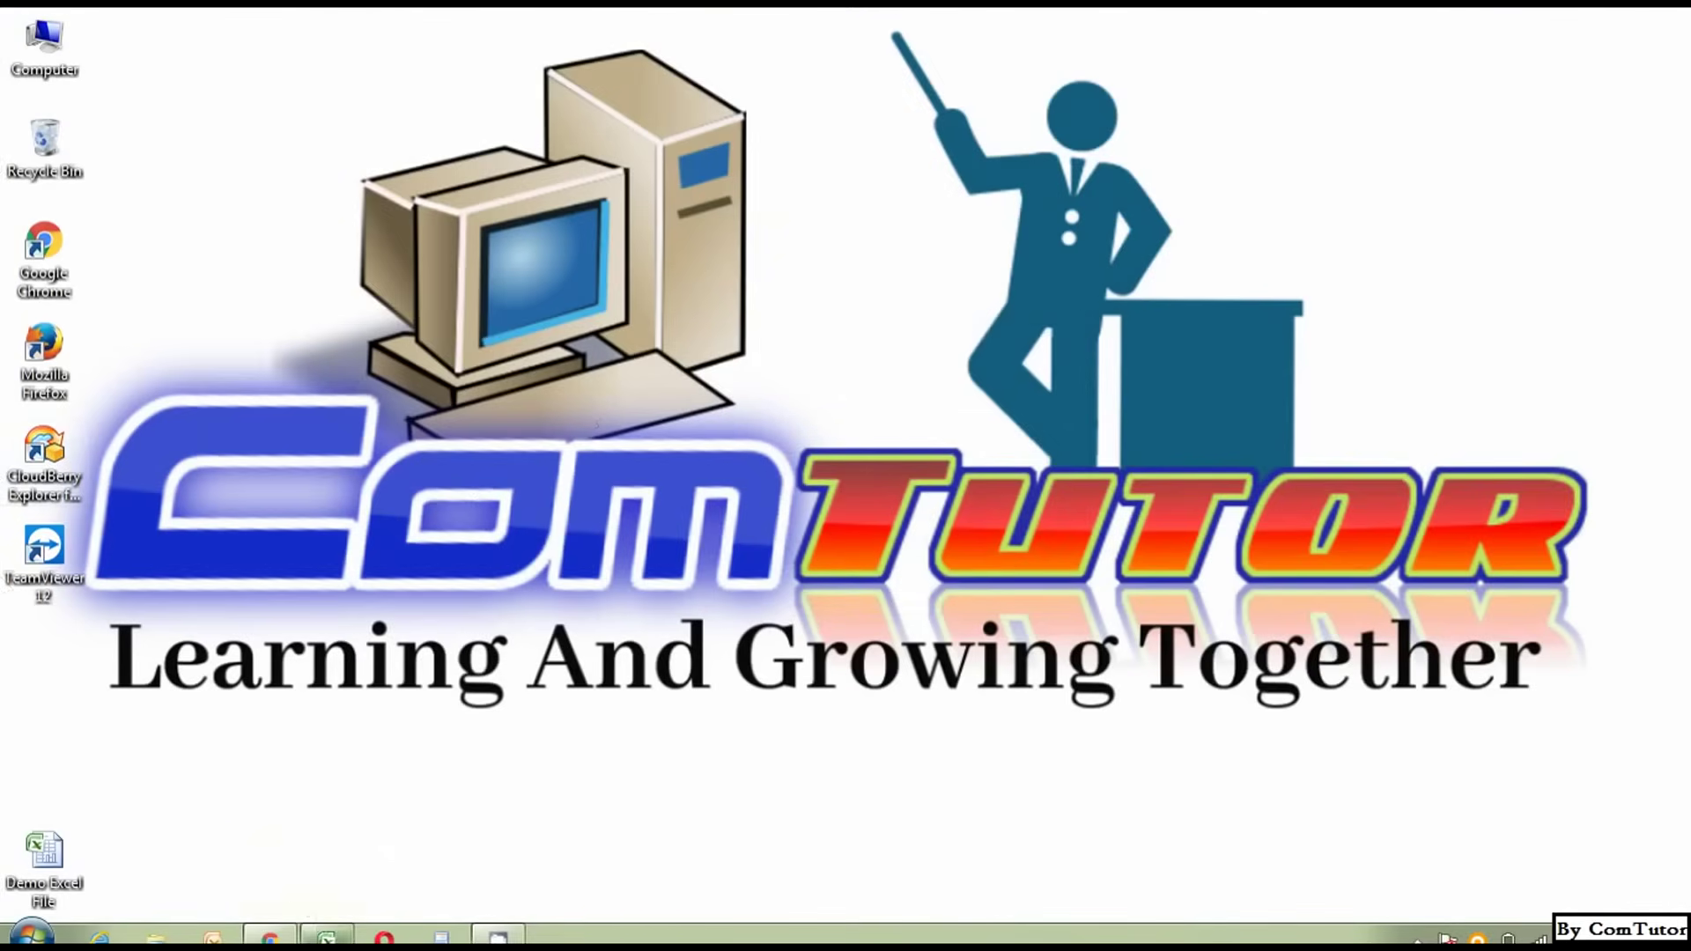
mouse_move(326, 938)
left_click(412, 779)
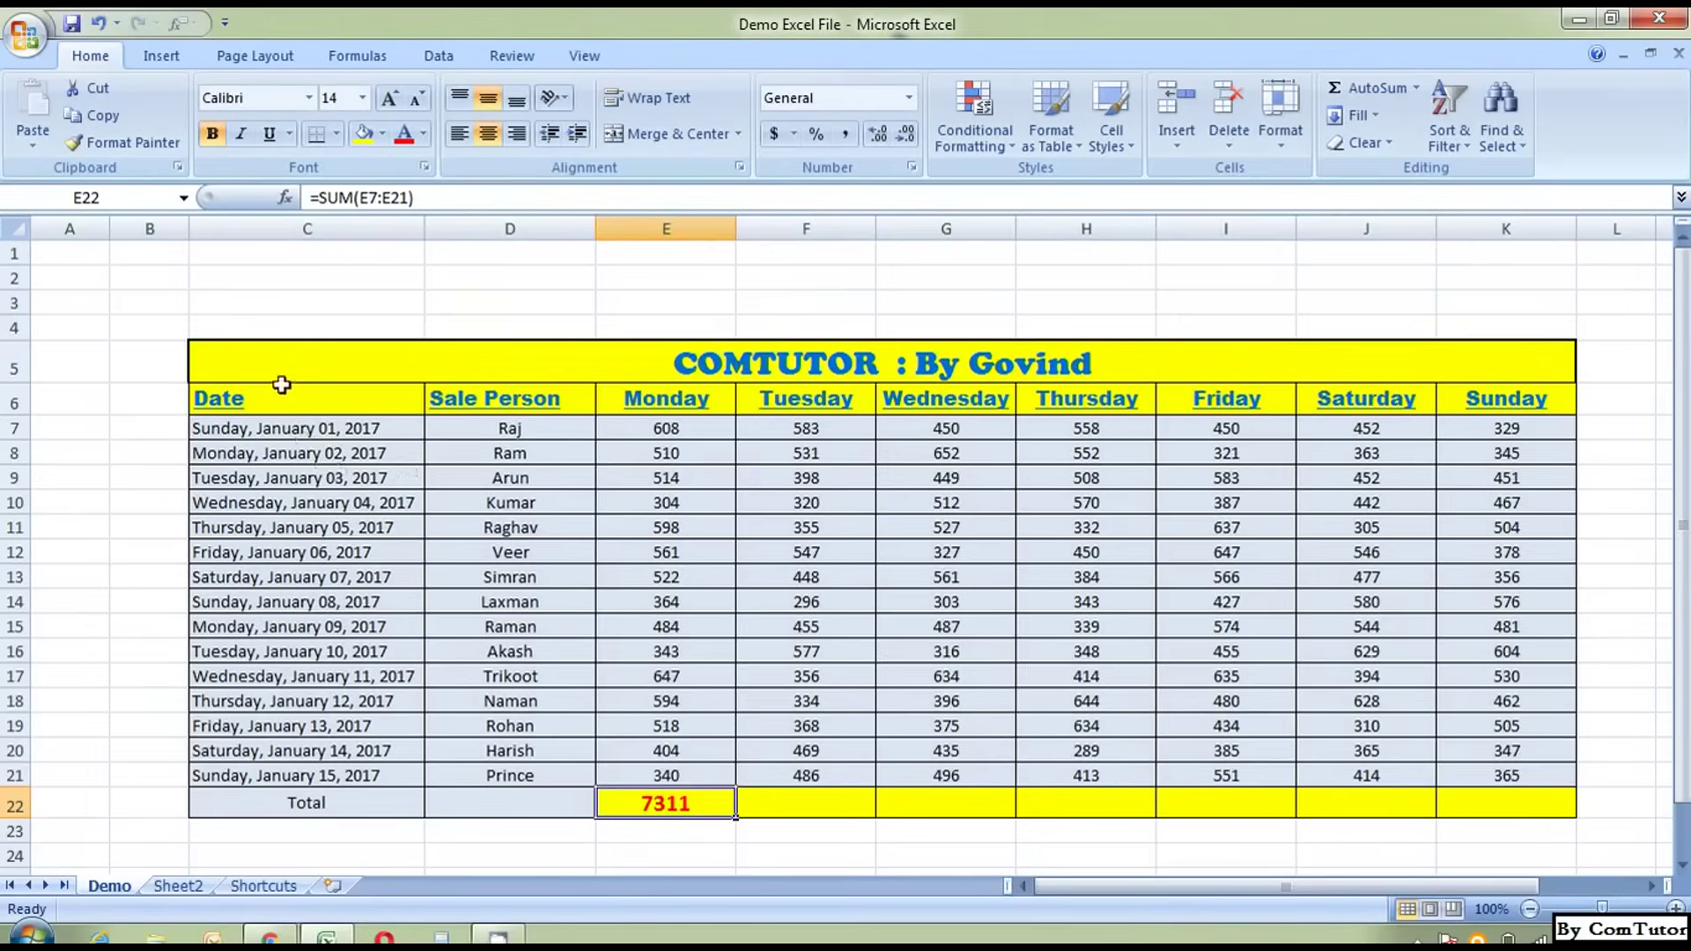
mouse_move(282, 398)
left_mouse_down()
mouse_move(526, 552)
mouse_move(638, 758)
left_mouse_up()
left_click(678, 406)
left_click_drag(678, 405, 1418, 427)
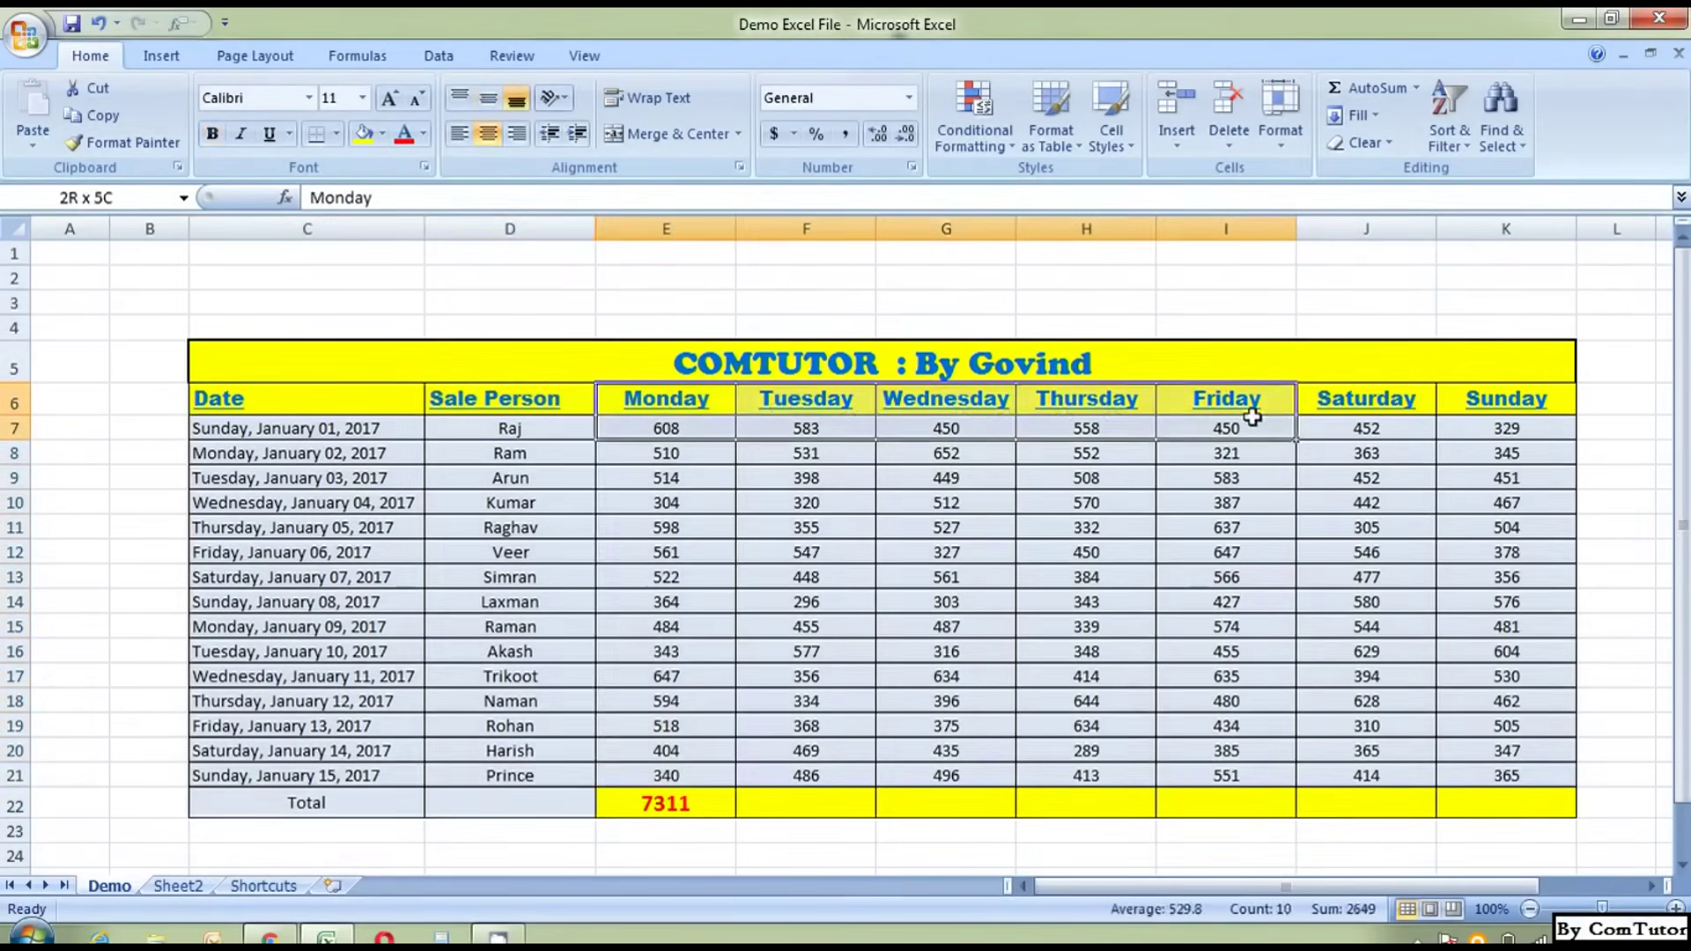
left_click(1450, 536)
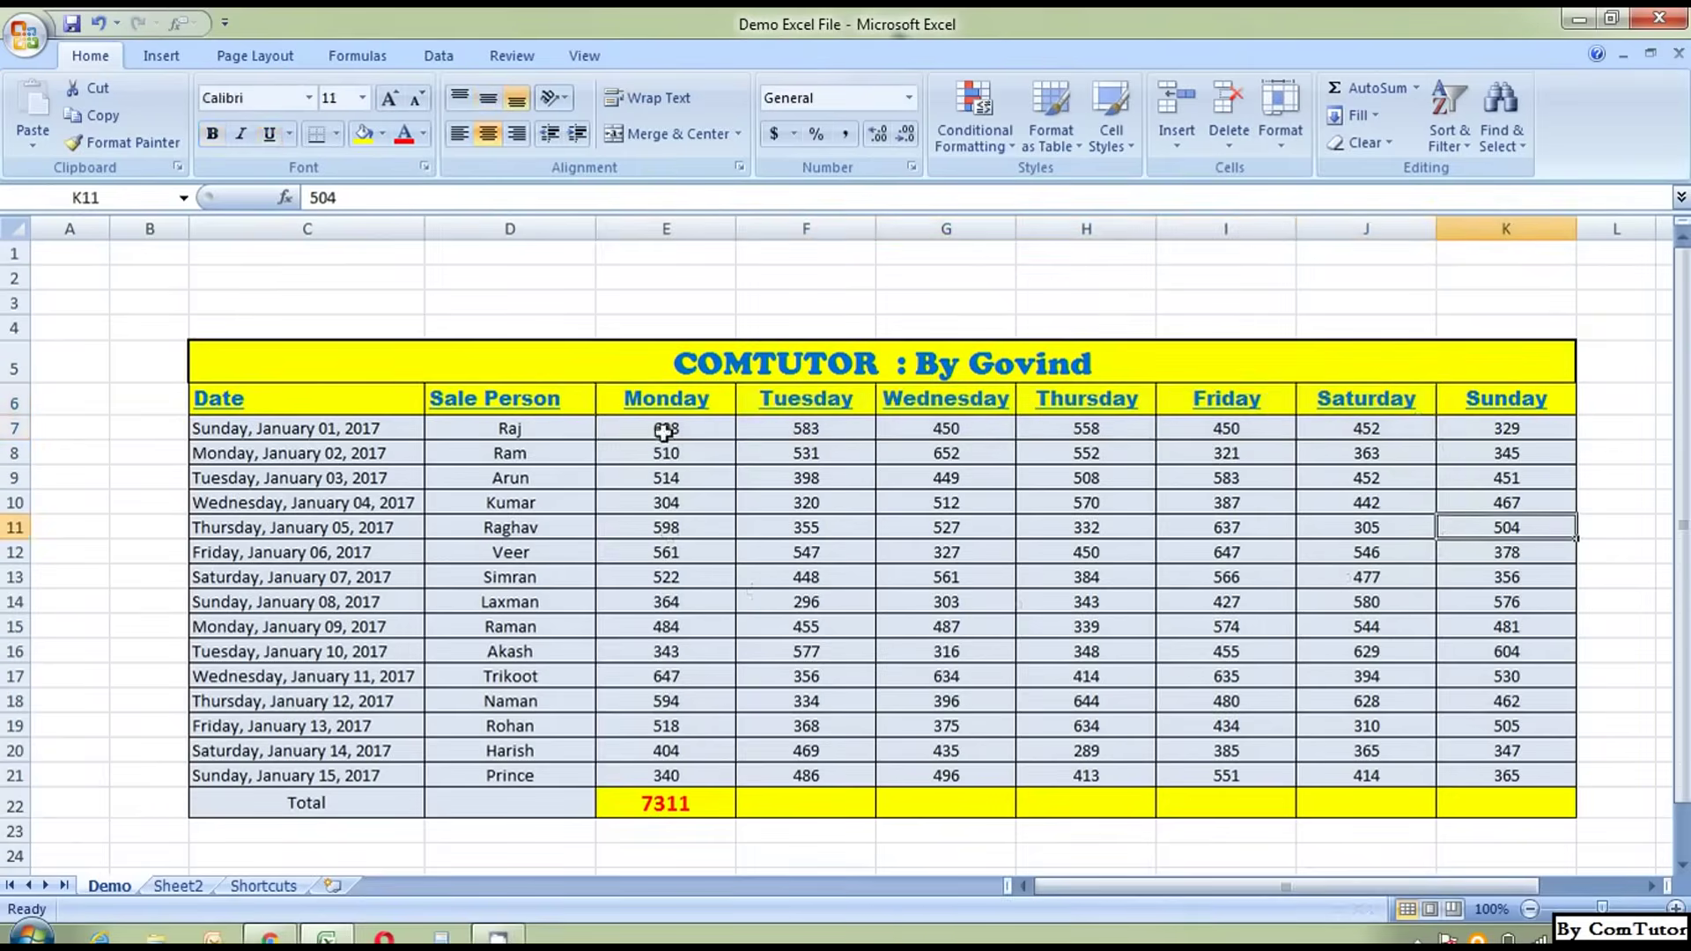
left_click(694, 461)
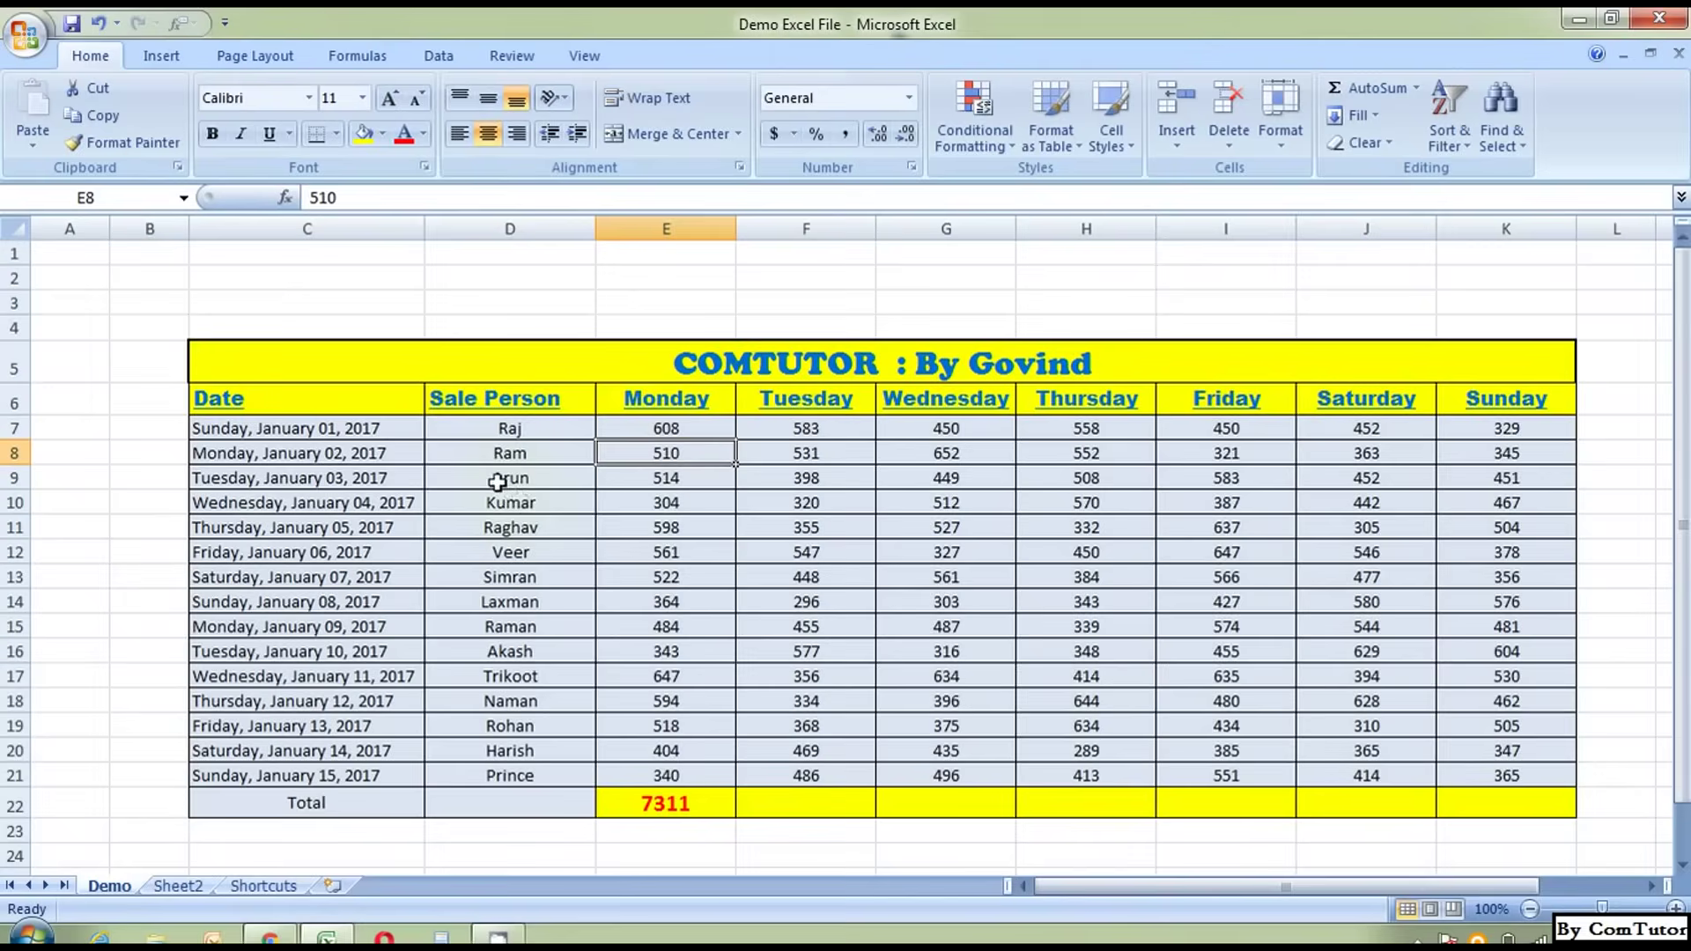
left_click_drag(497, 477, 490, 594)
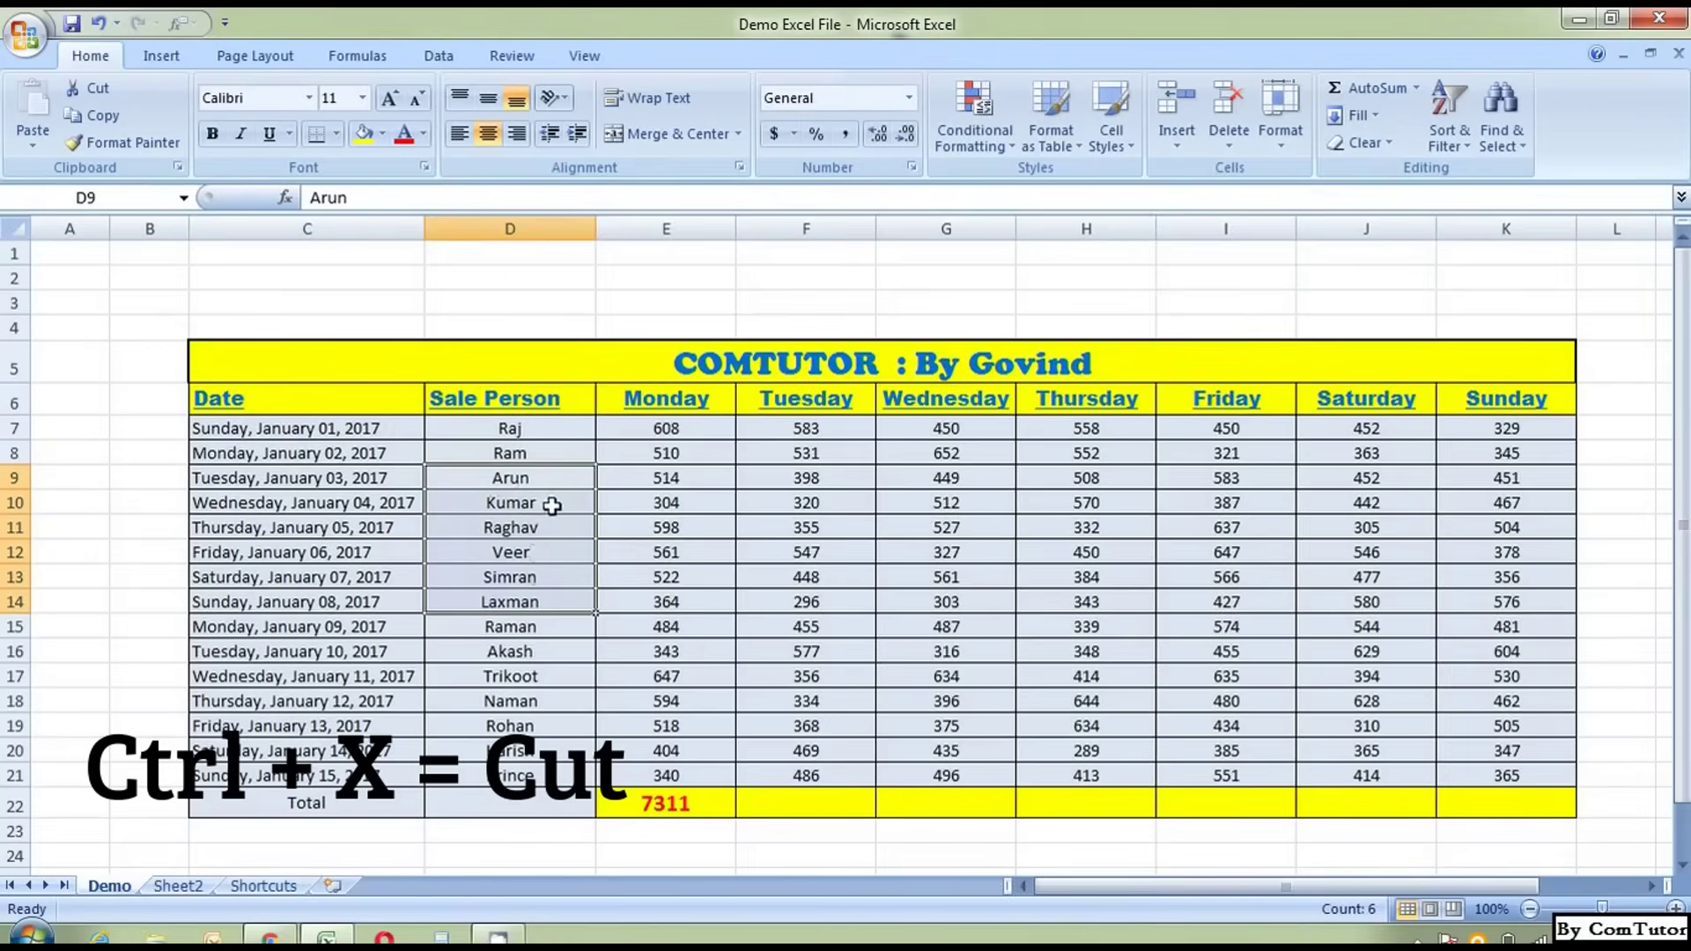
key("ctrl+x")
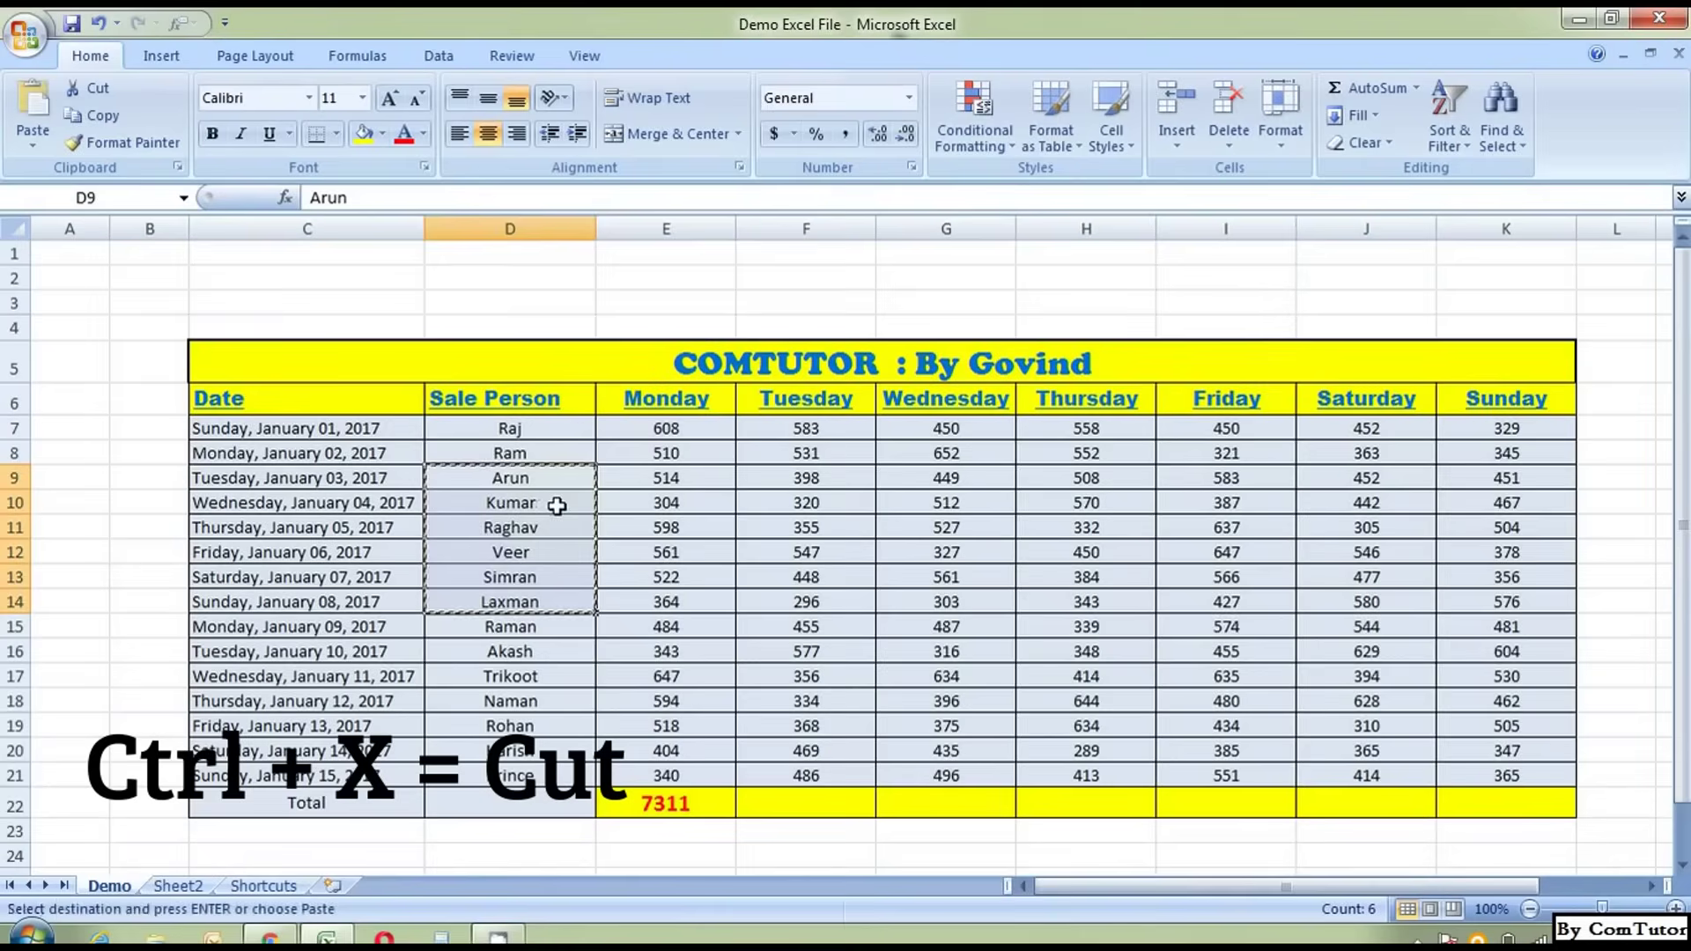
left_click(67, 479)
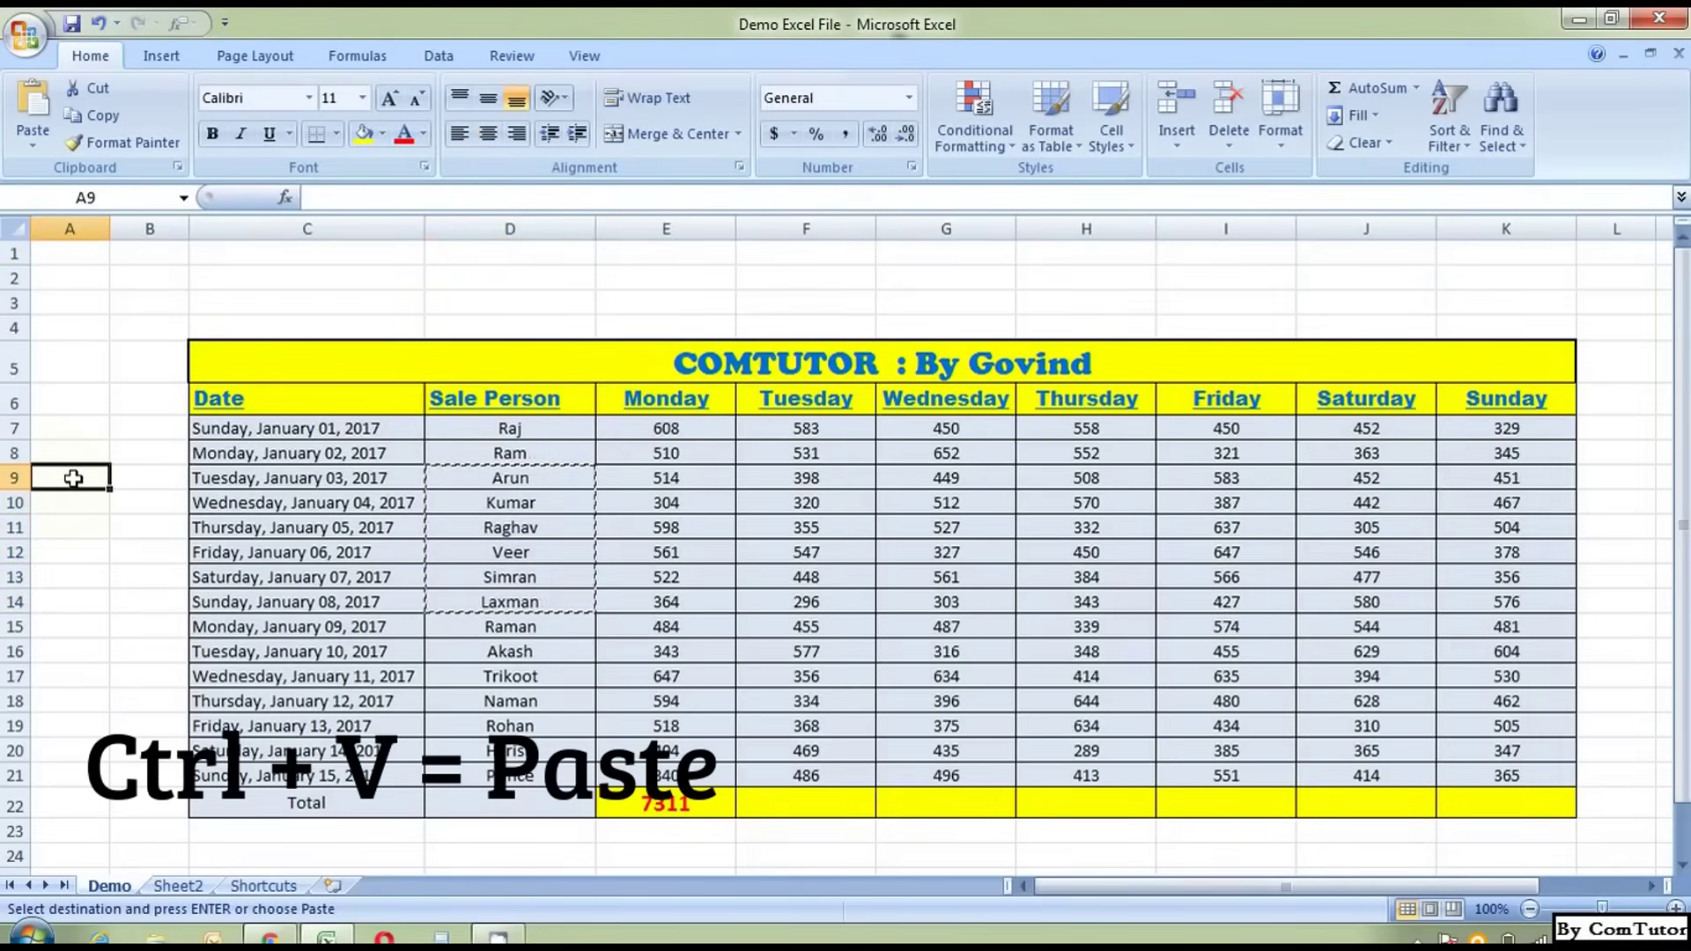
key("ctrl+v")
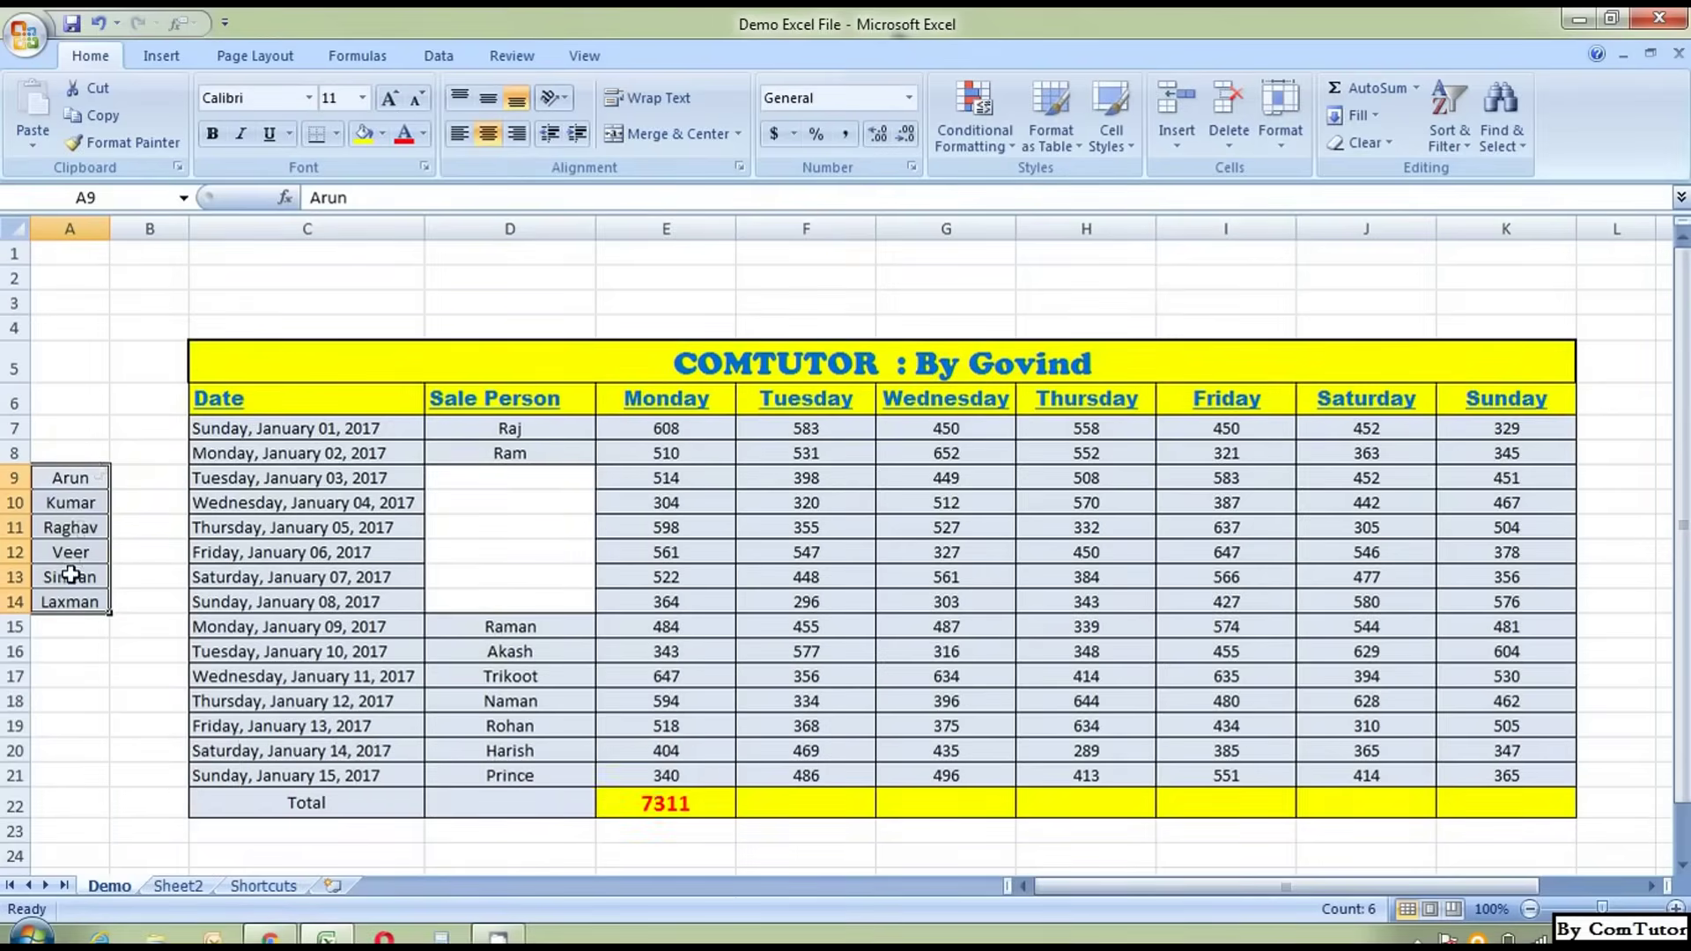
key("ctrl+z")
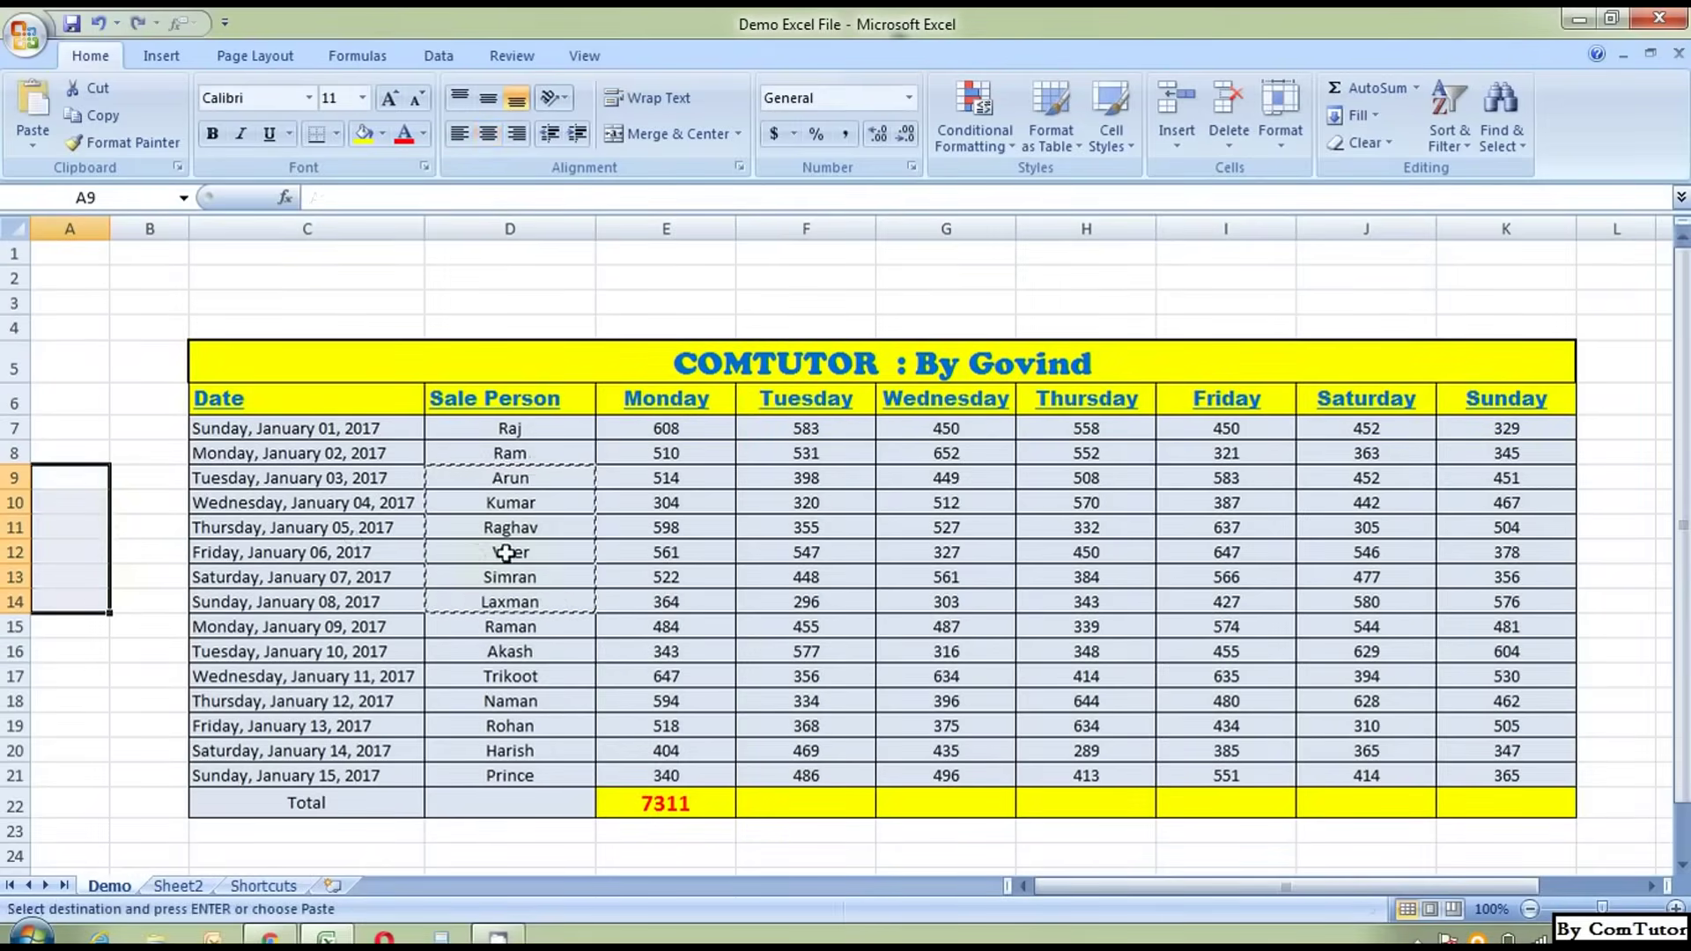
key("Escape")
left_click(659, 510)
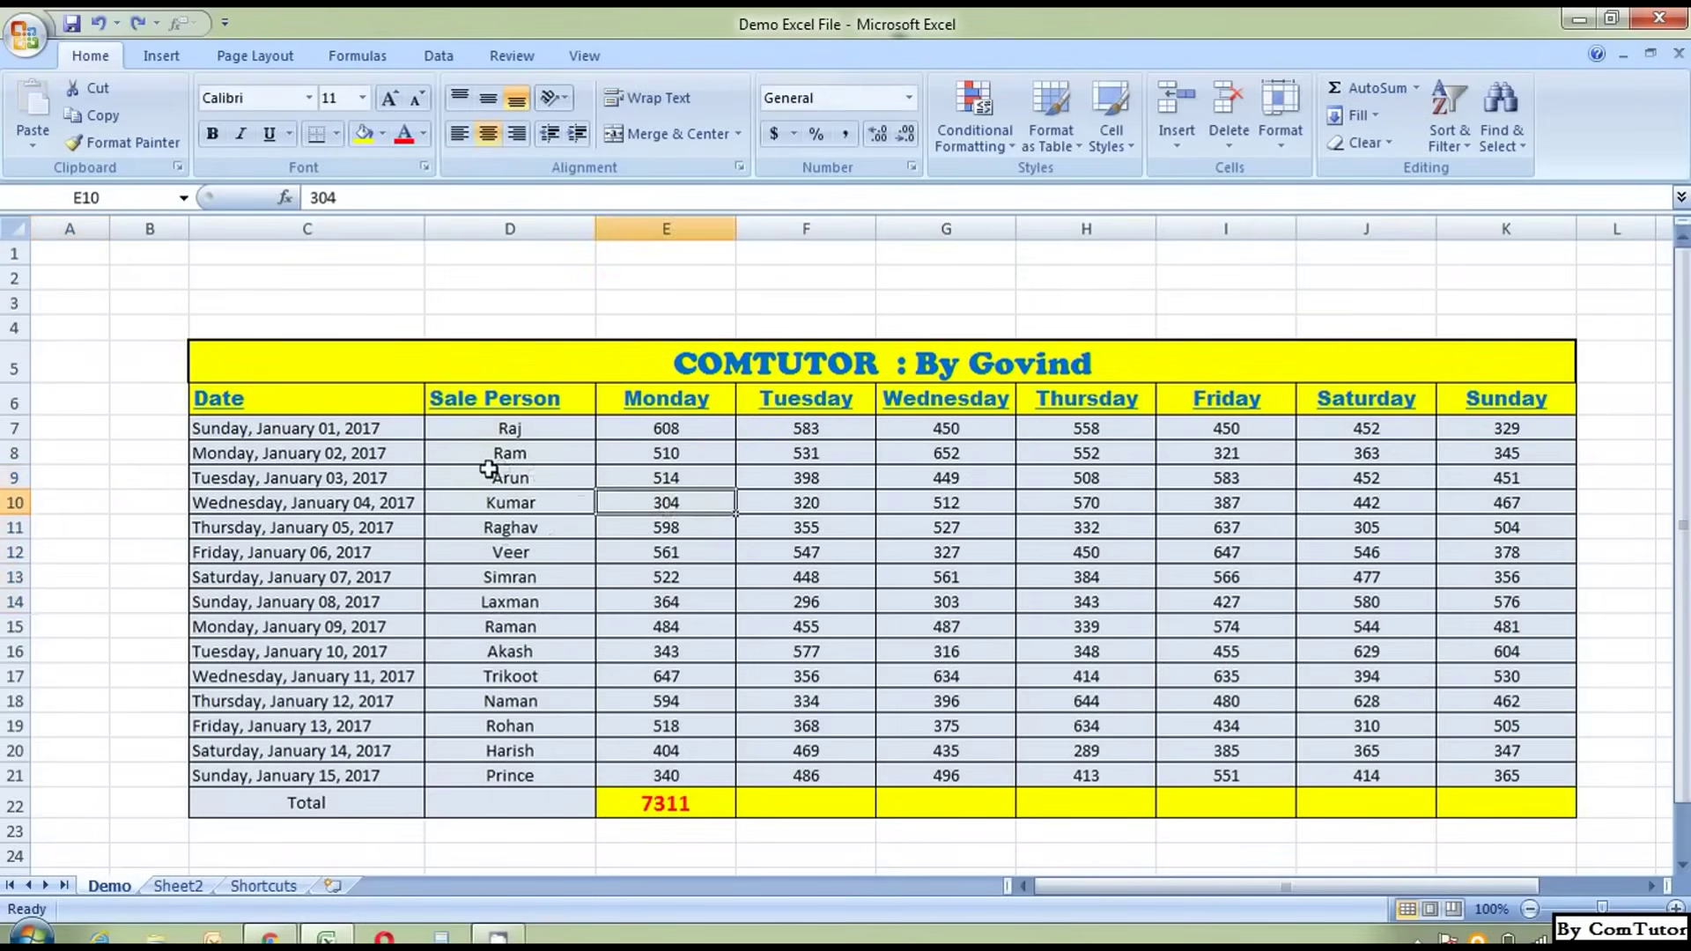
left_click_drag(489, 476, 487, 599)
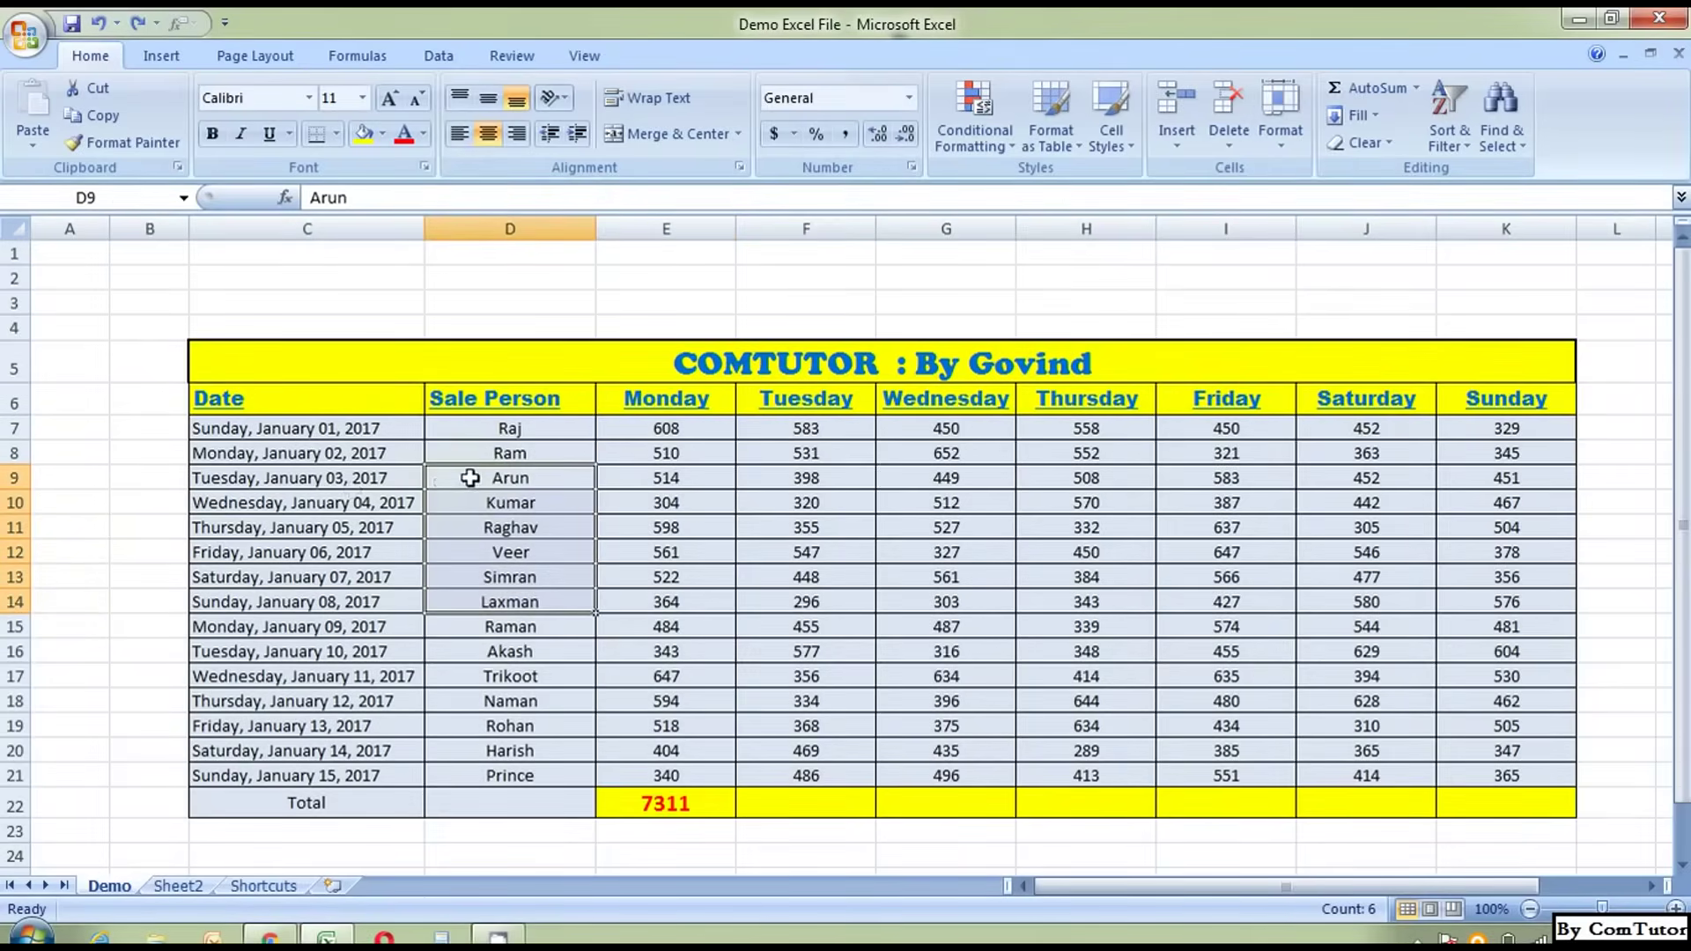
key("ctrl+c")
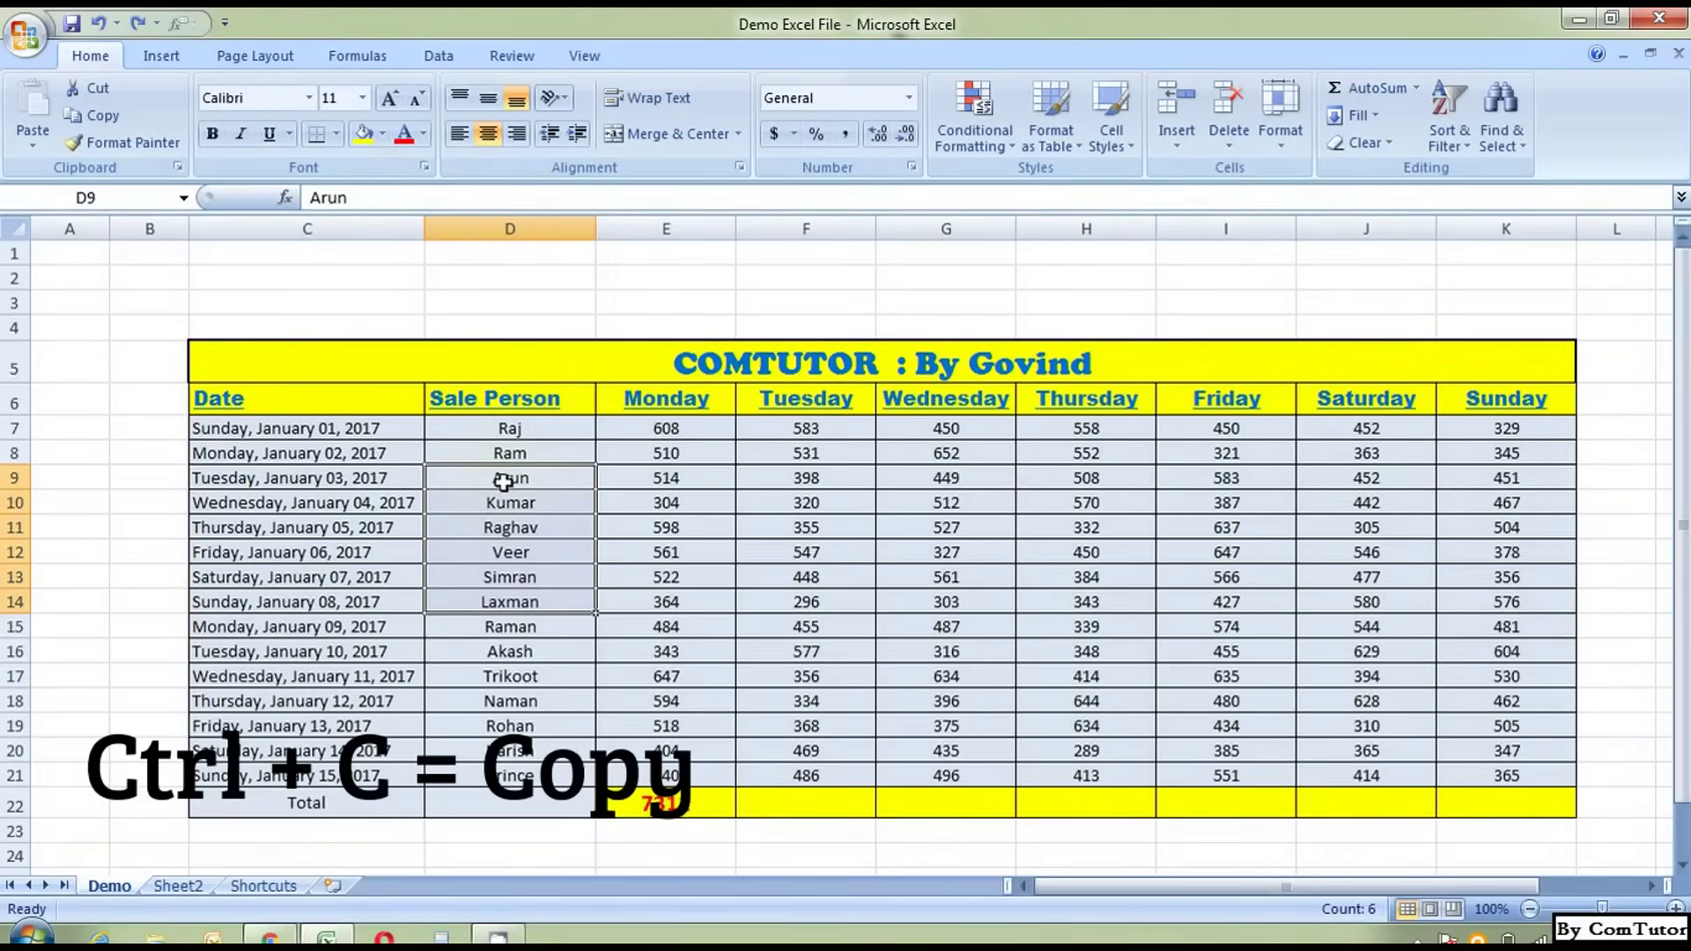
key("ctrl+c")
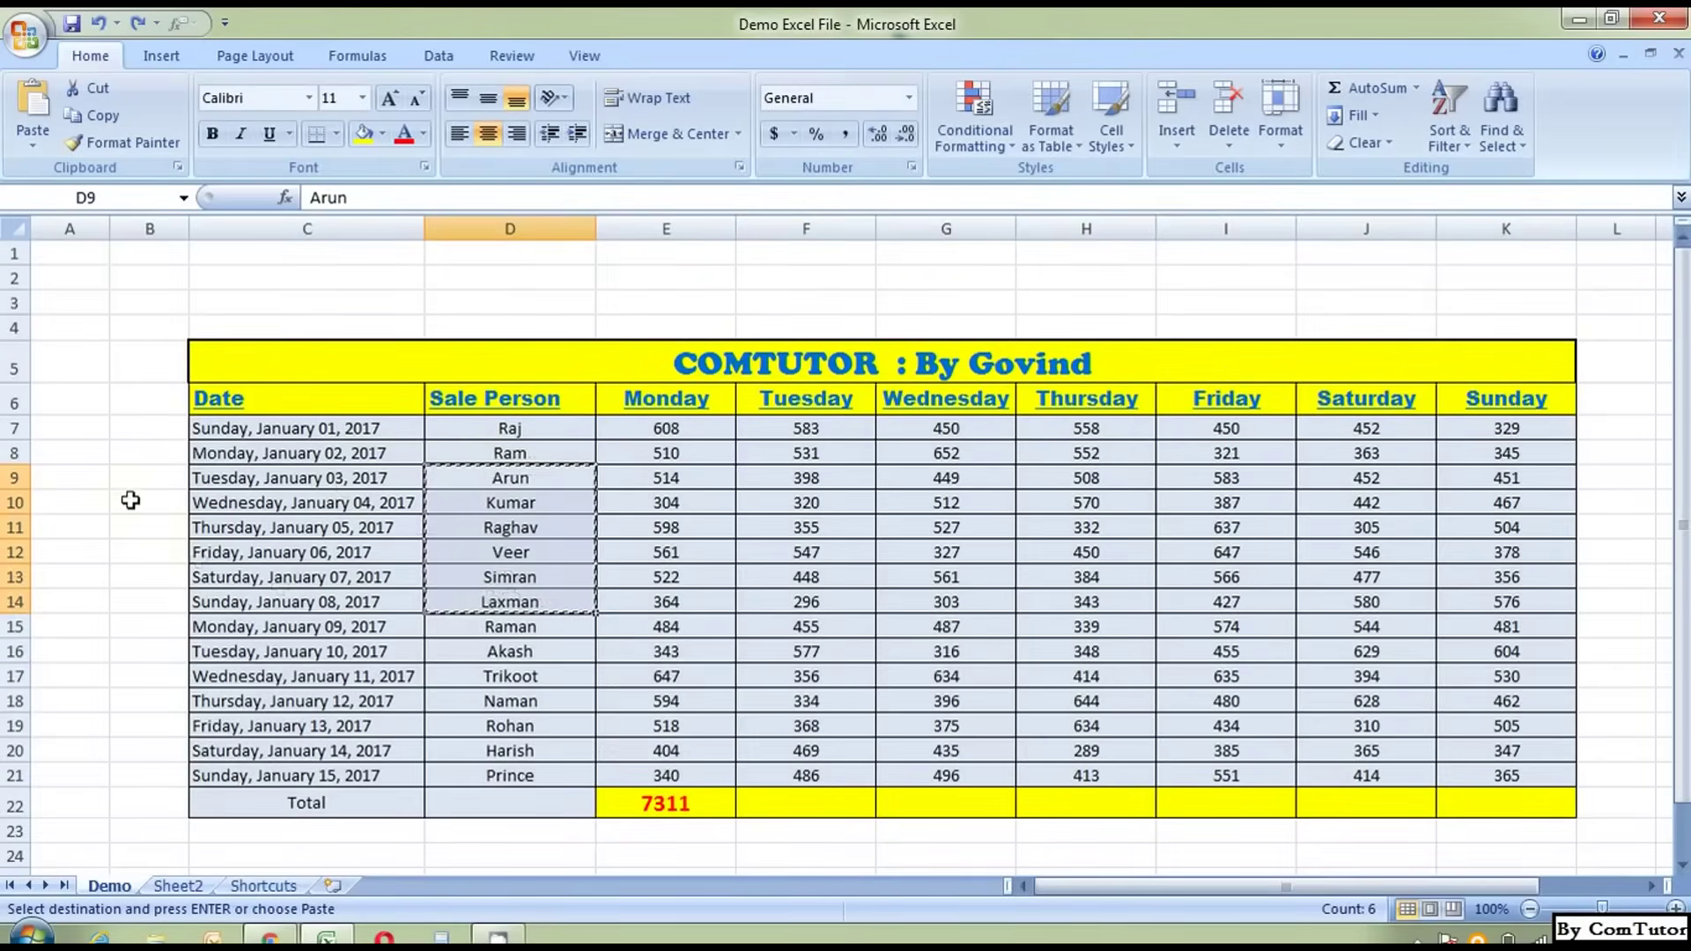
left_click(81, 479)
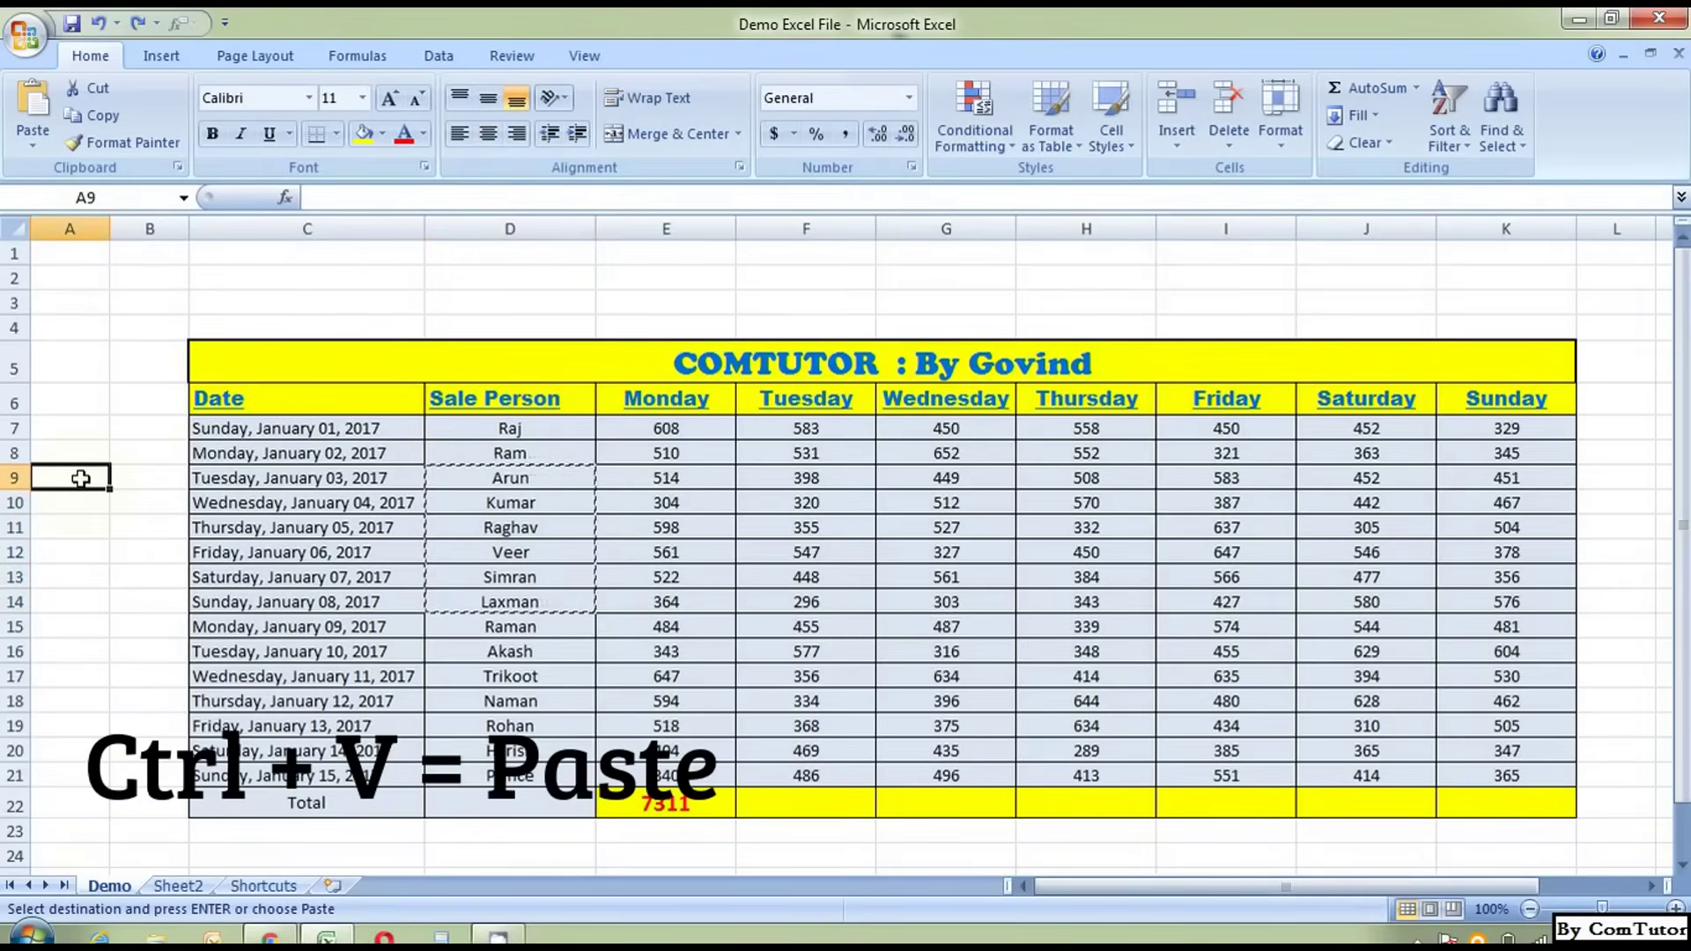
key("ctrl+v")
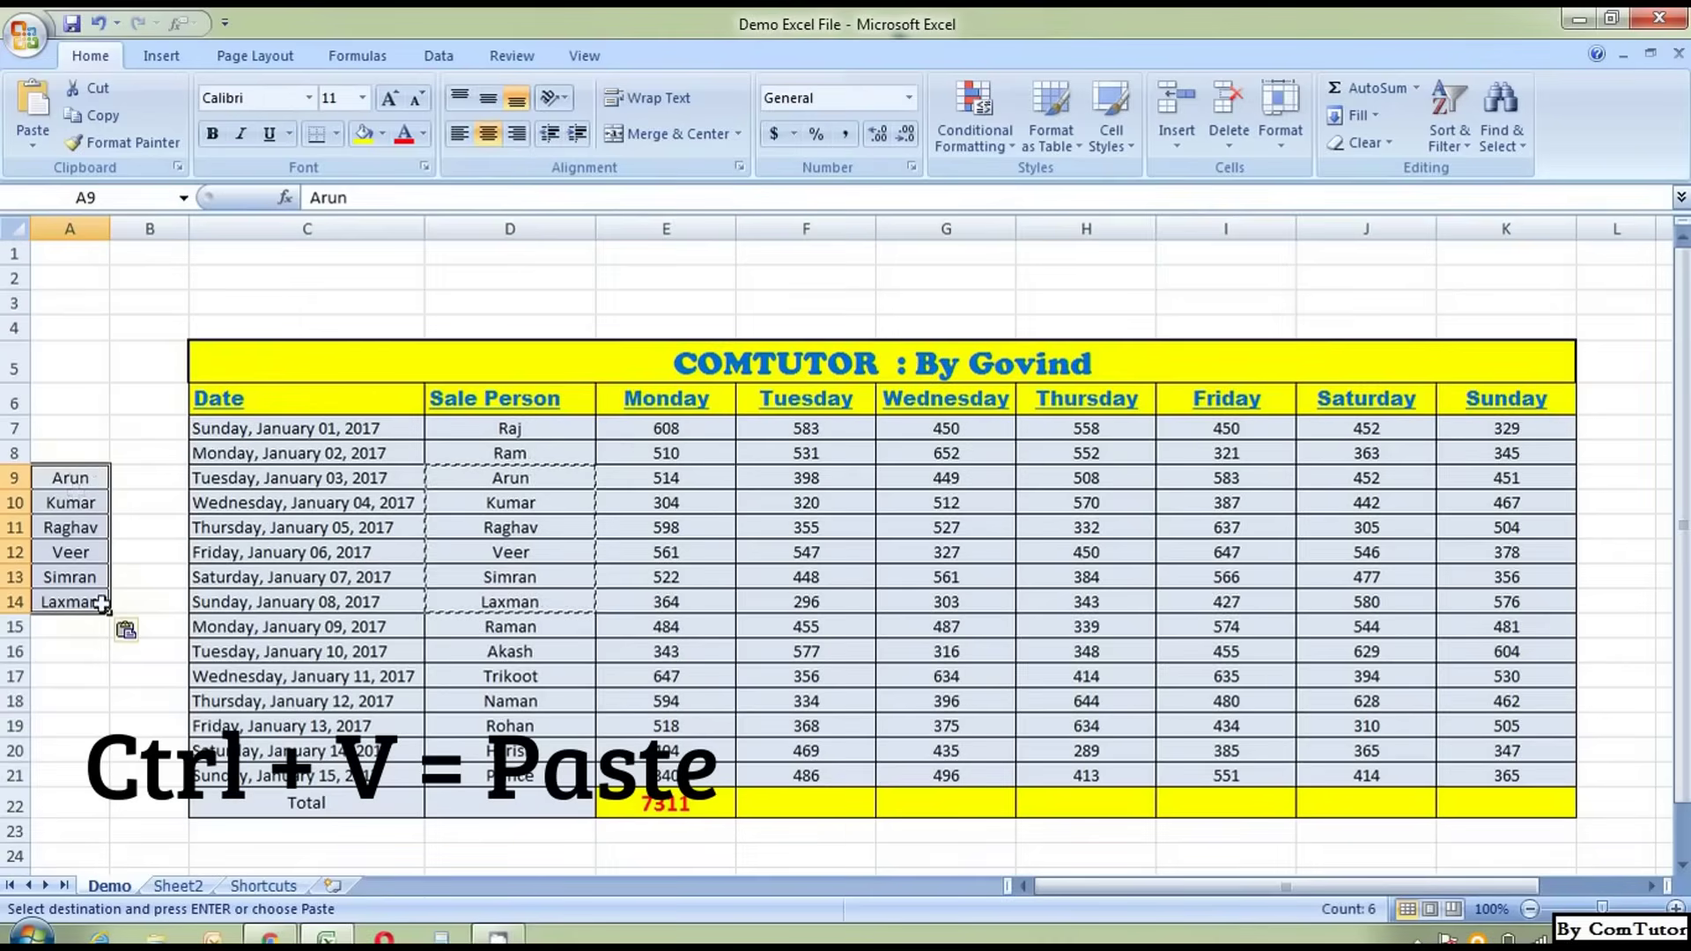
key("Escape")
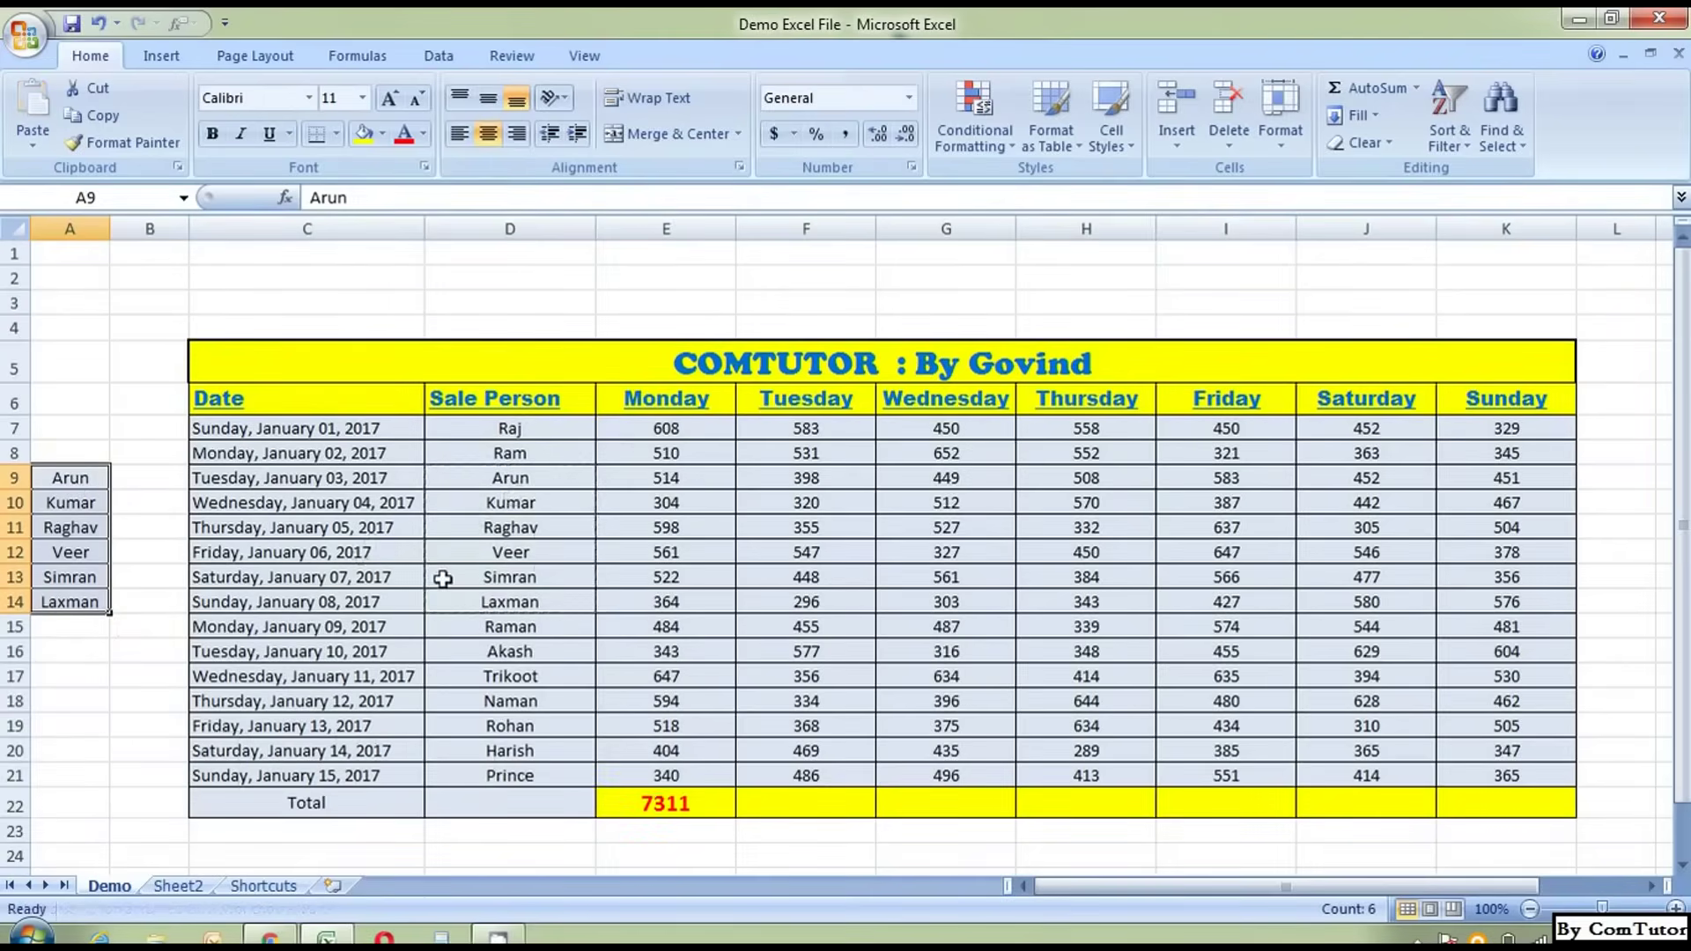
left_click(139, 550)
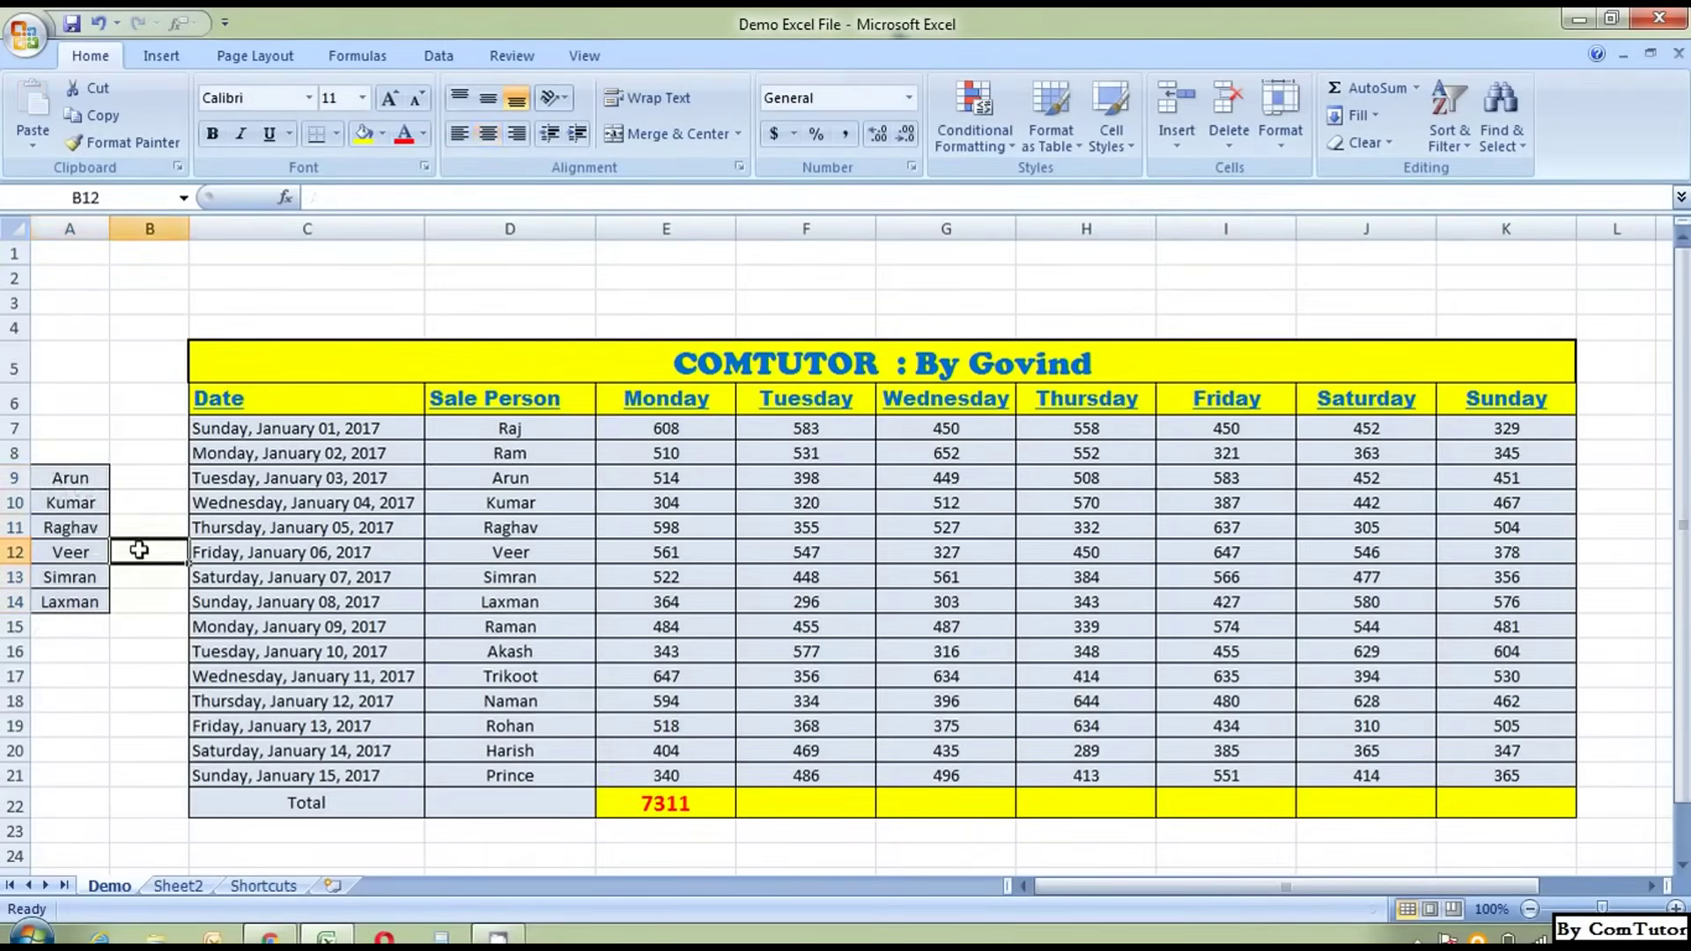
key("ctrl+z")
left_click(457, 477)
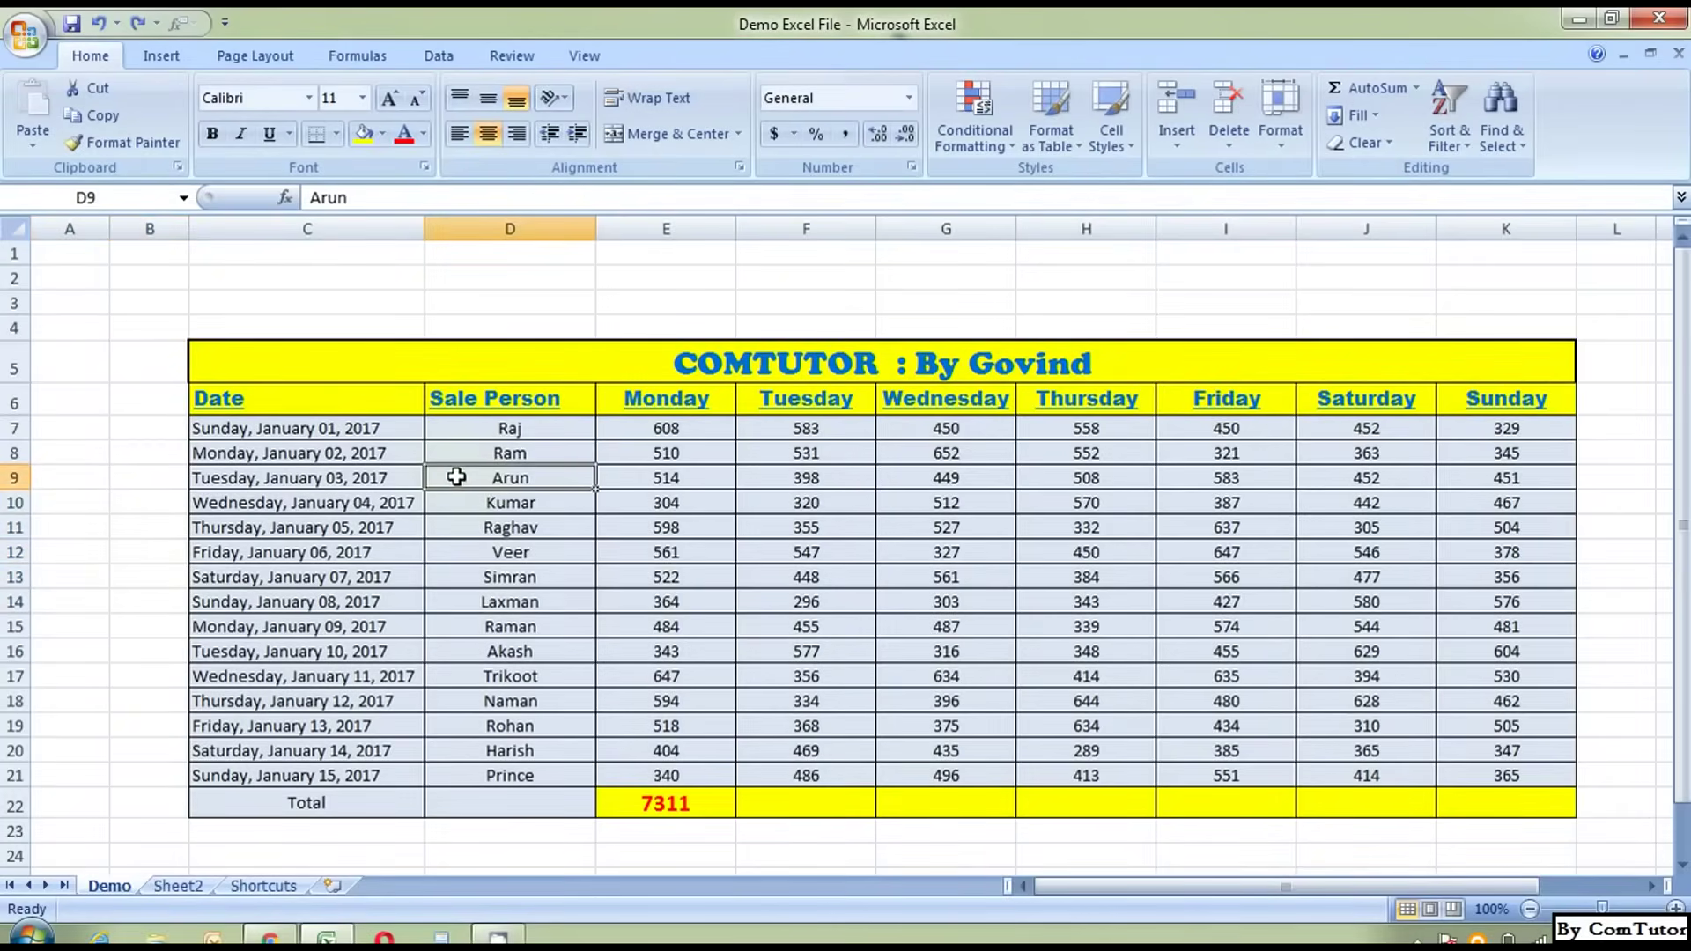
Copy the names Raghav through Raman into A11:A15 and cancel the copy marquee.
left_click(509, 556)
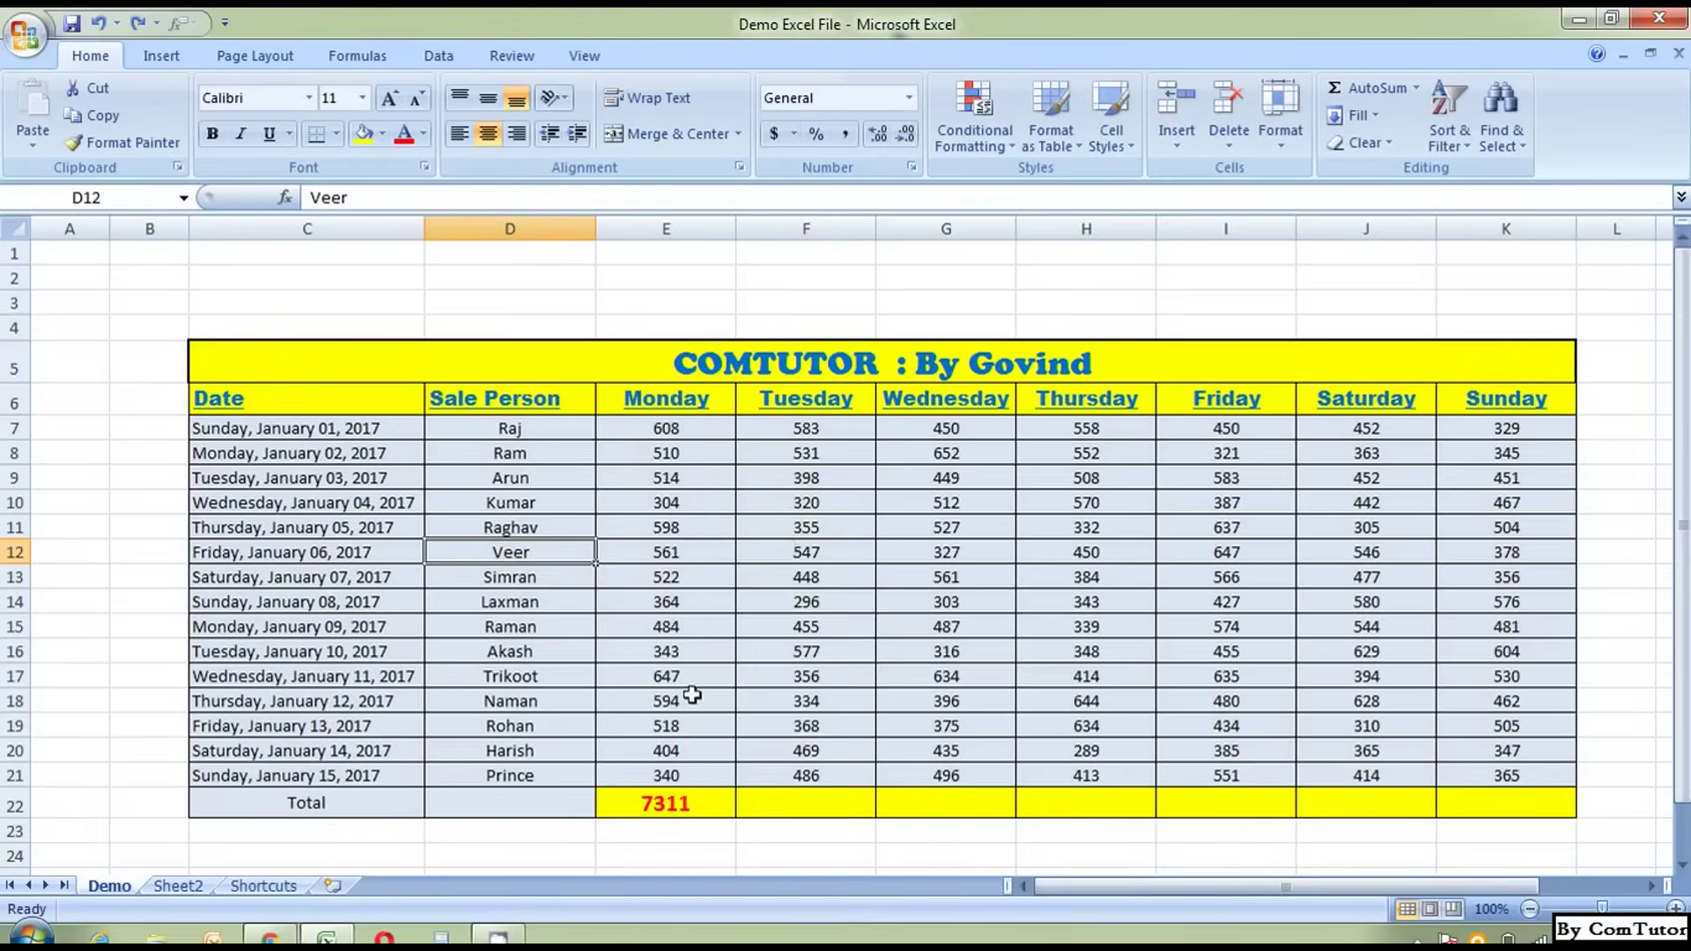
left_click(665, 552)
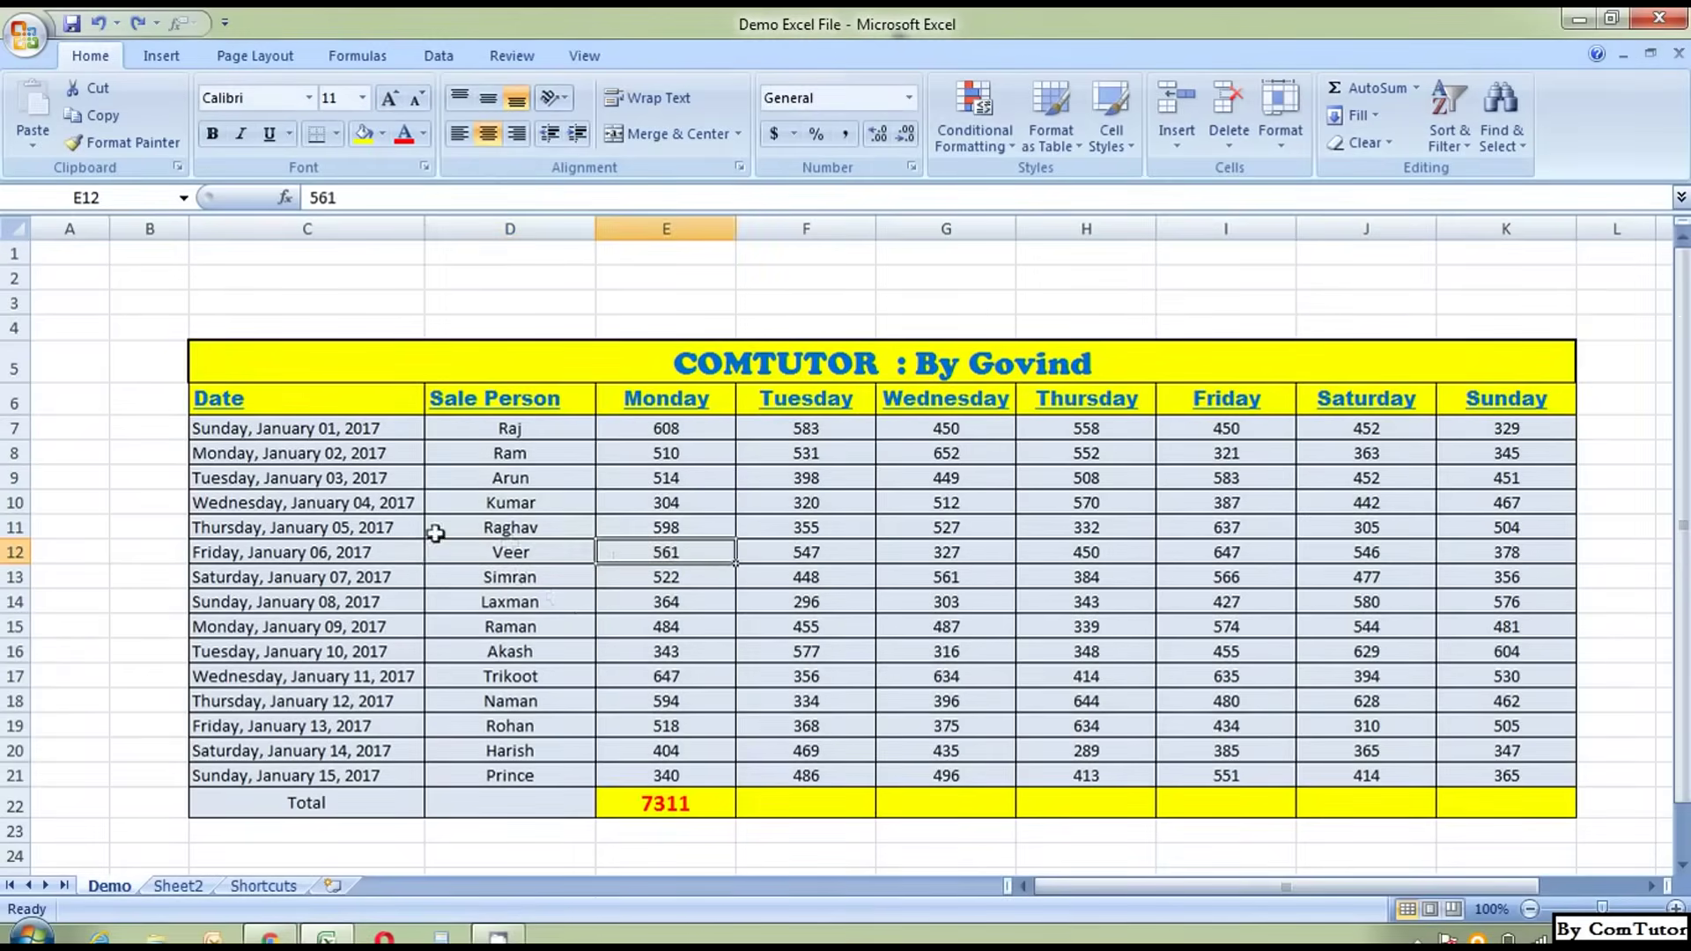
left_click_drag(560, 523, 541, 623)
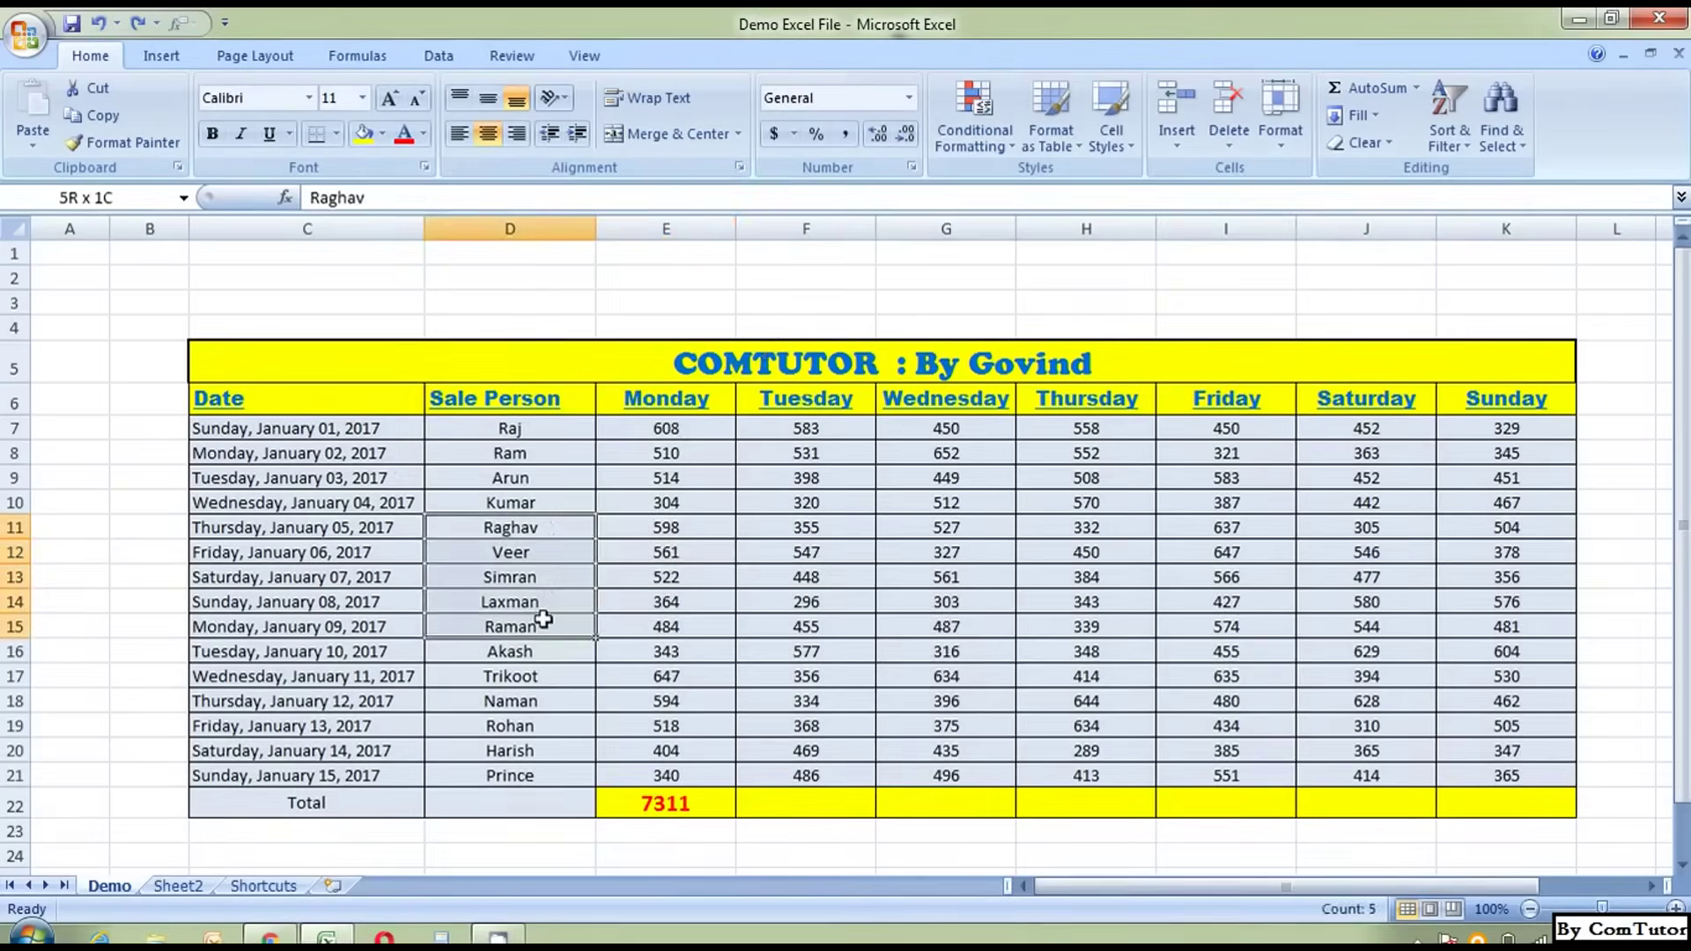
key("ctrl+c")
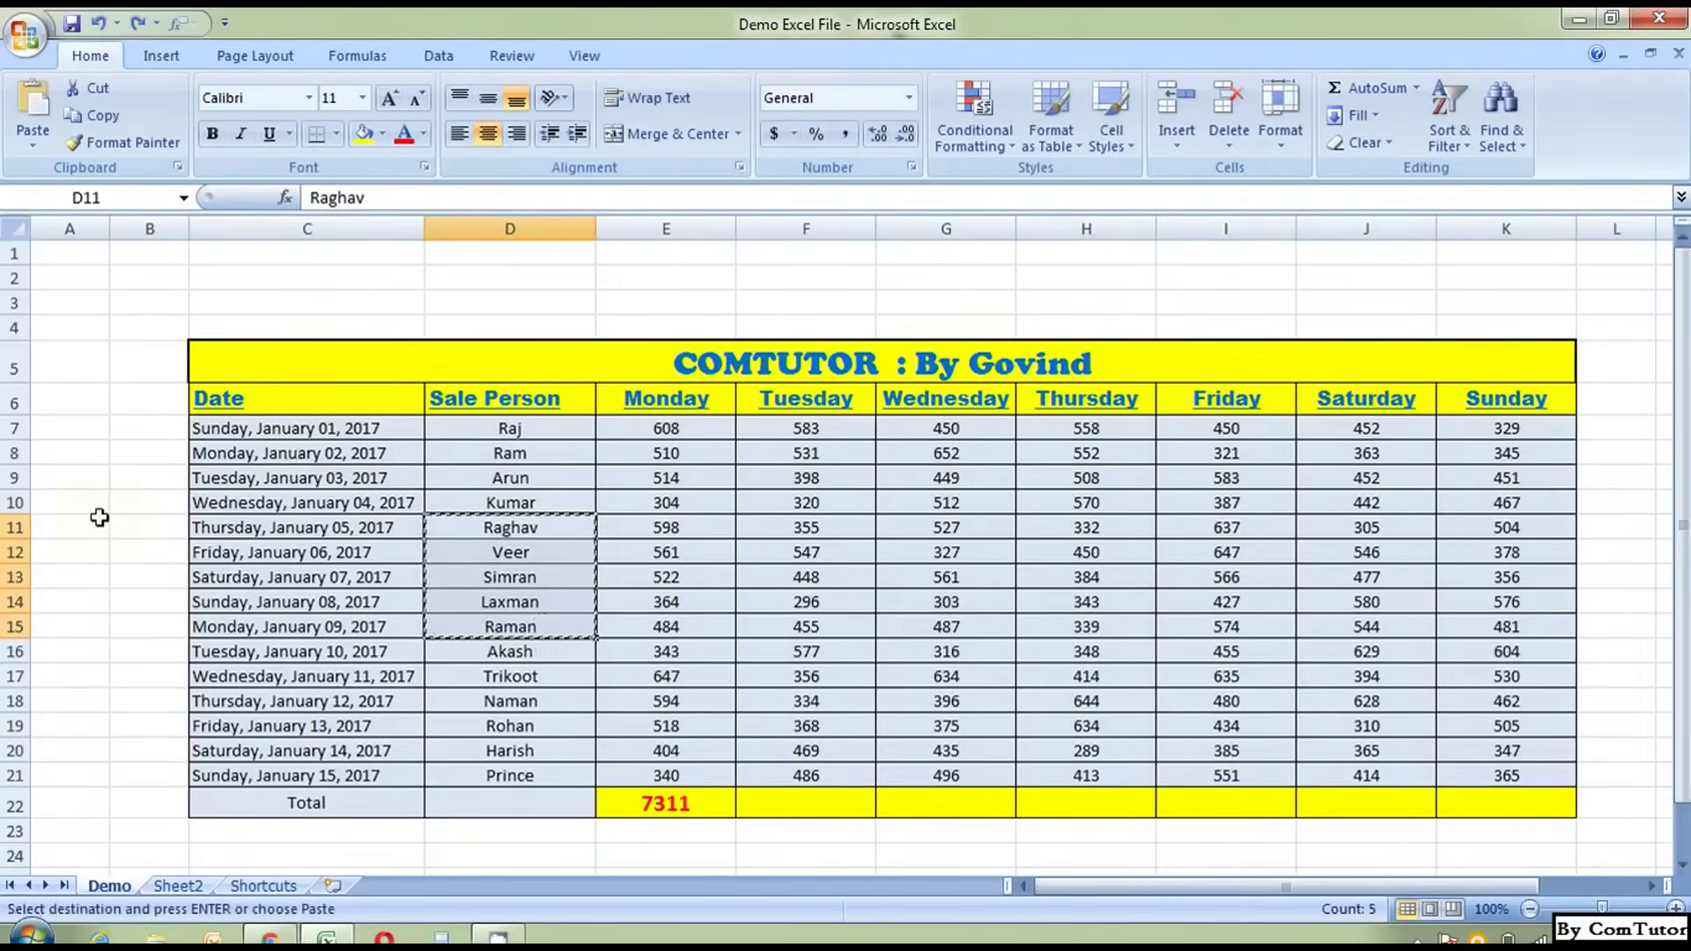
left_click(101, 529)
key("ctrl+v")
left_click(665, 627)
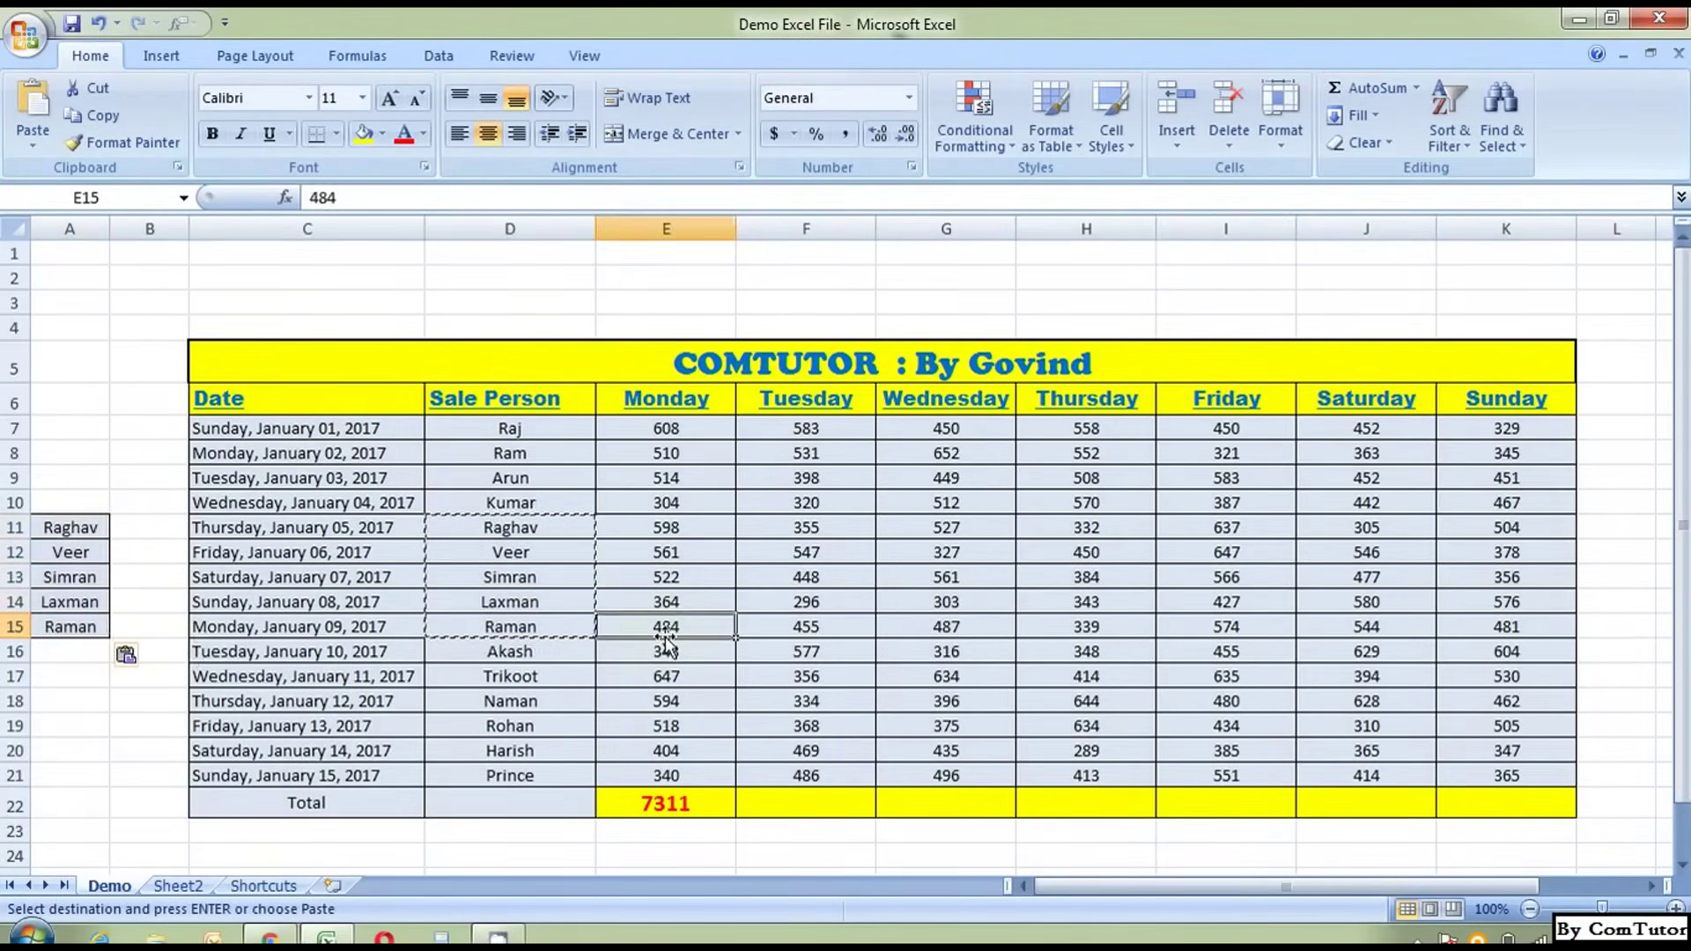
key("Escape")
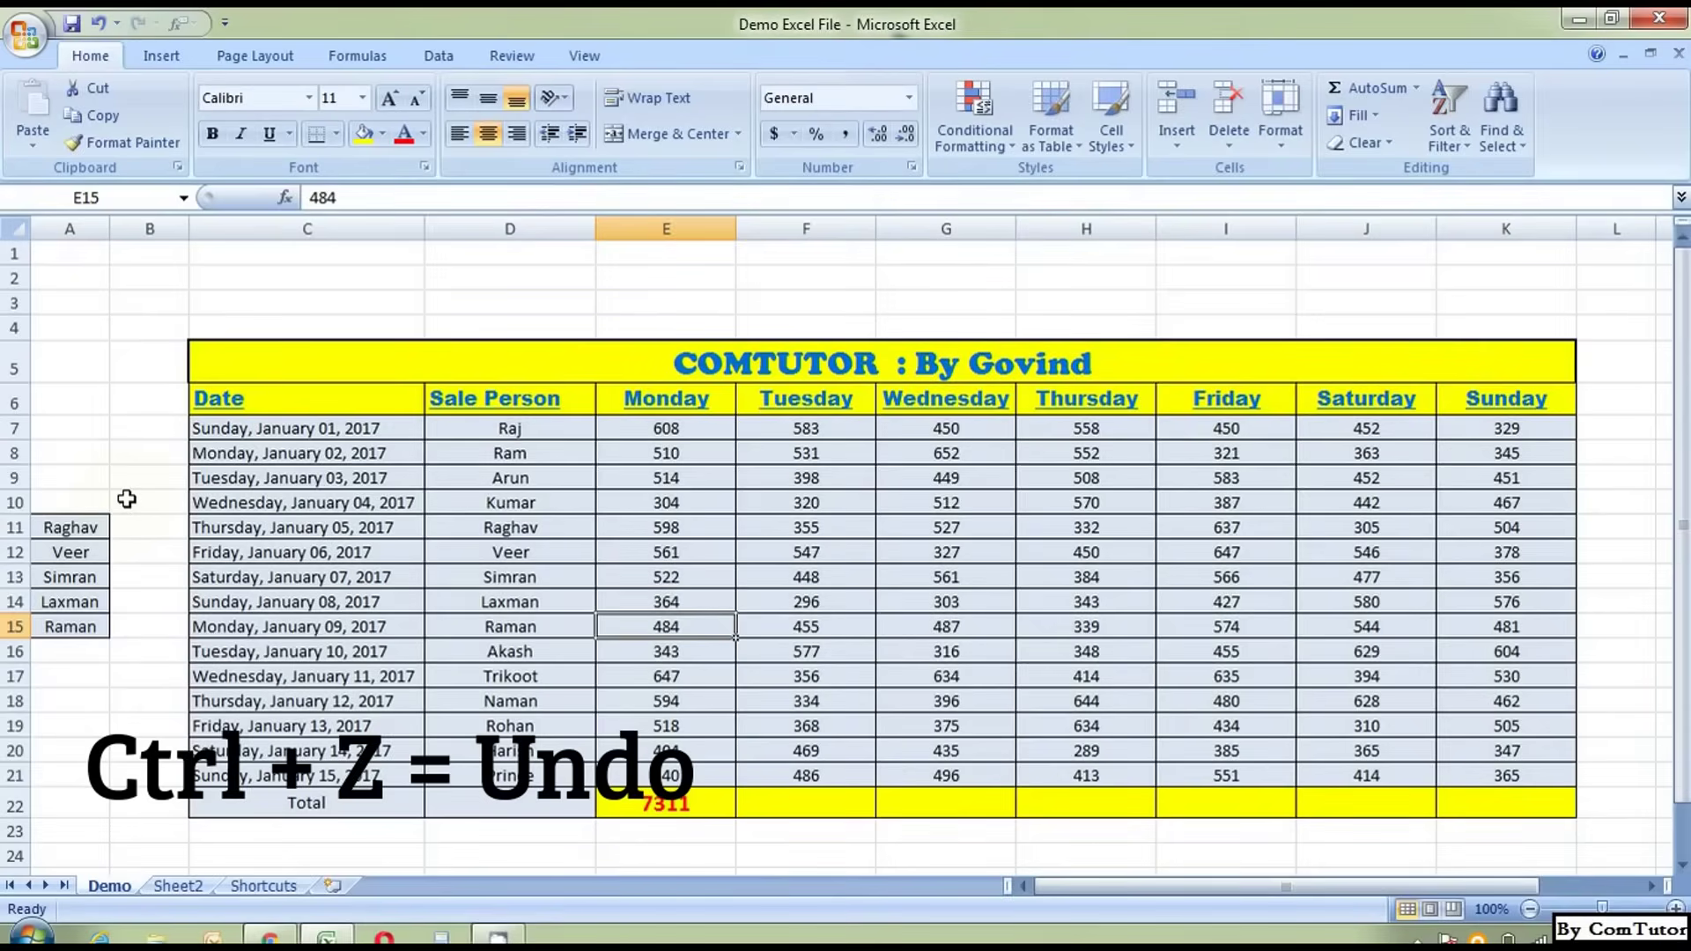
Undo and redo the pasted names, finally undoing them, then select the names Kumar through Raman.
key("ctrl+z")
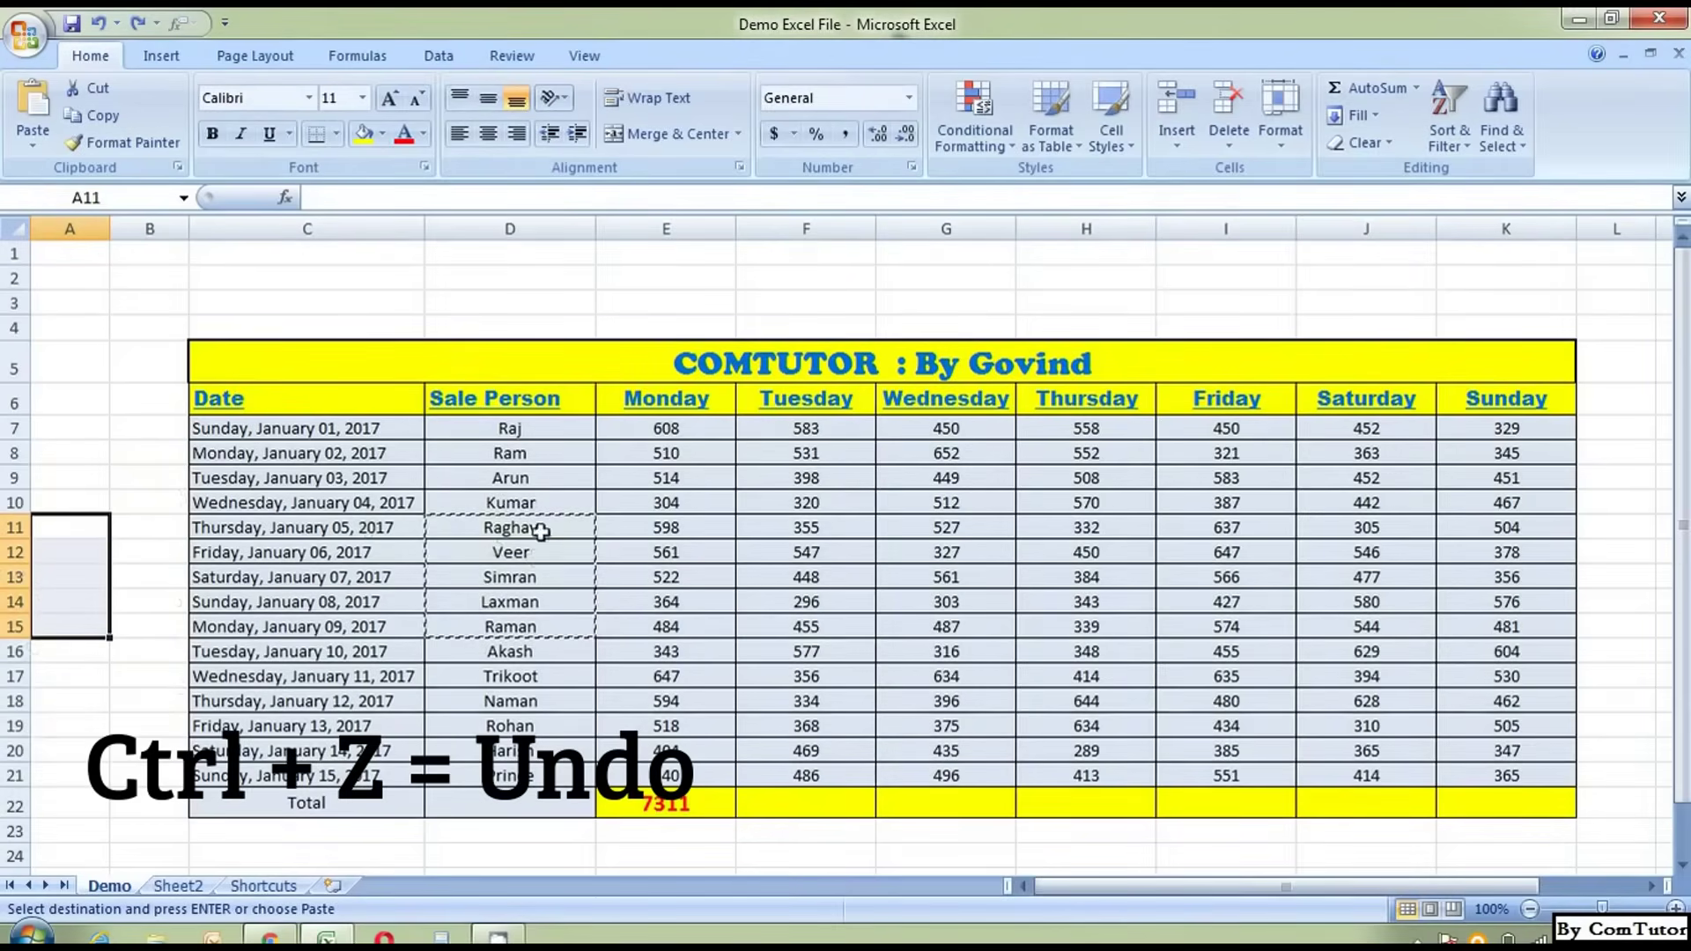
key("Escape")
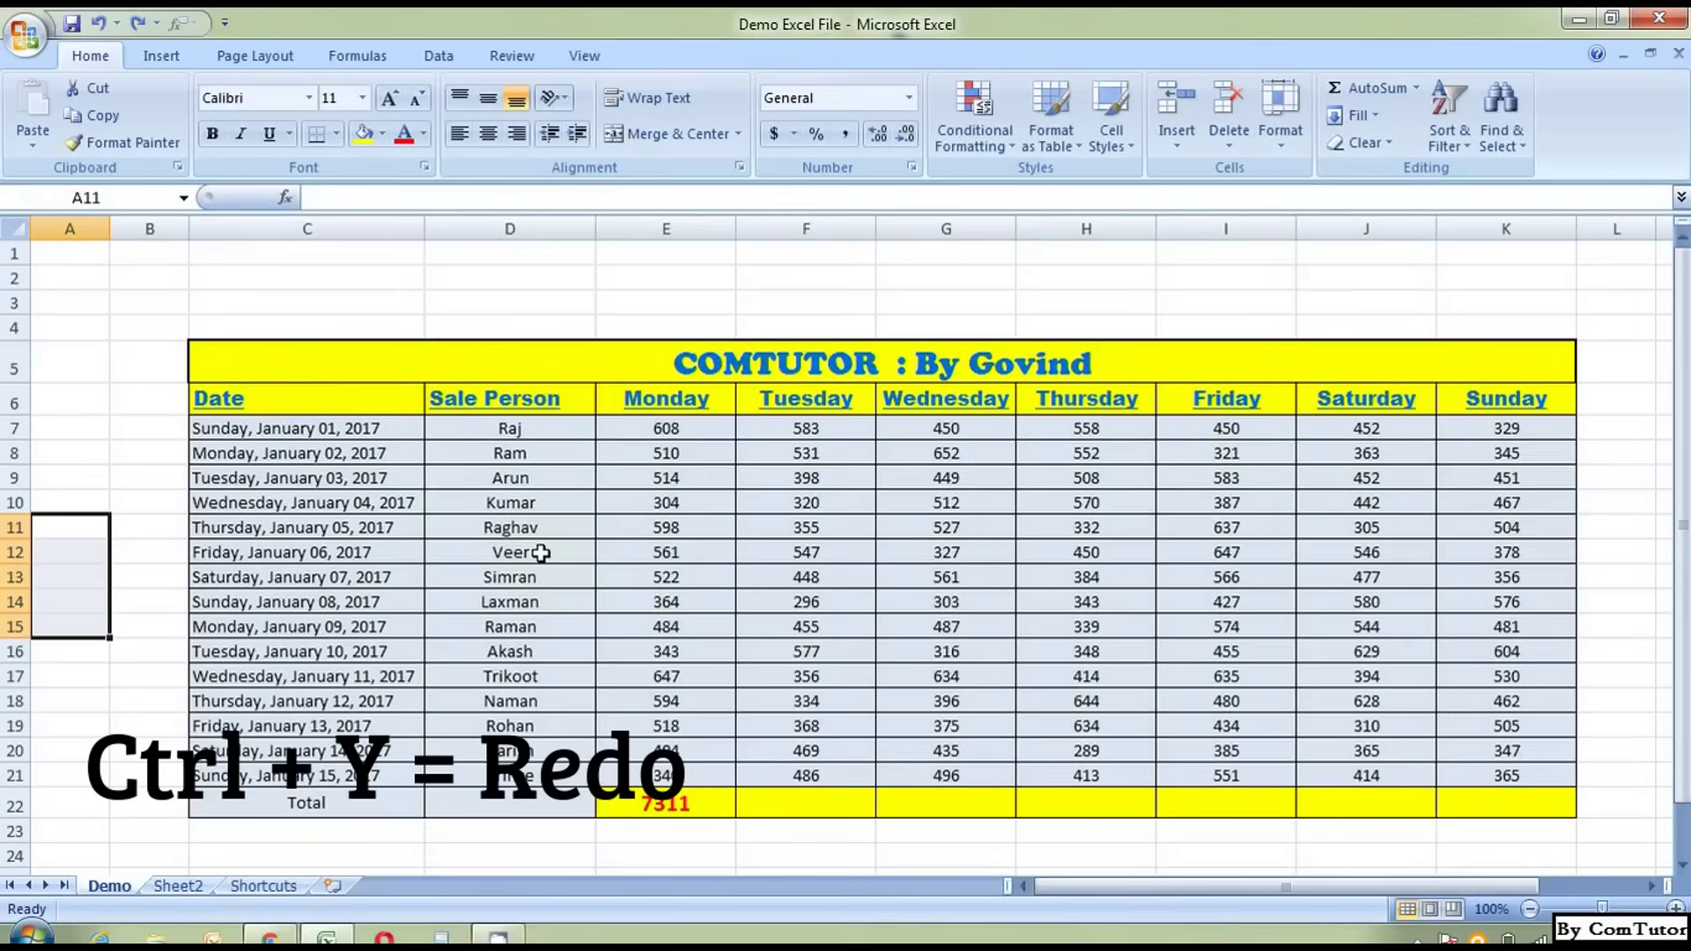
key("ctrl+y")
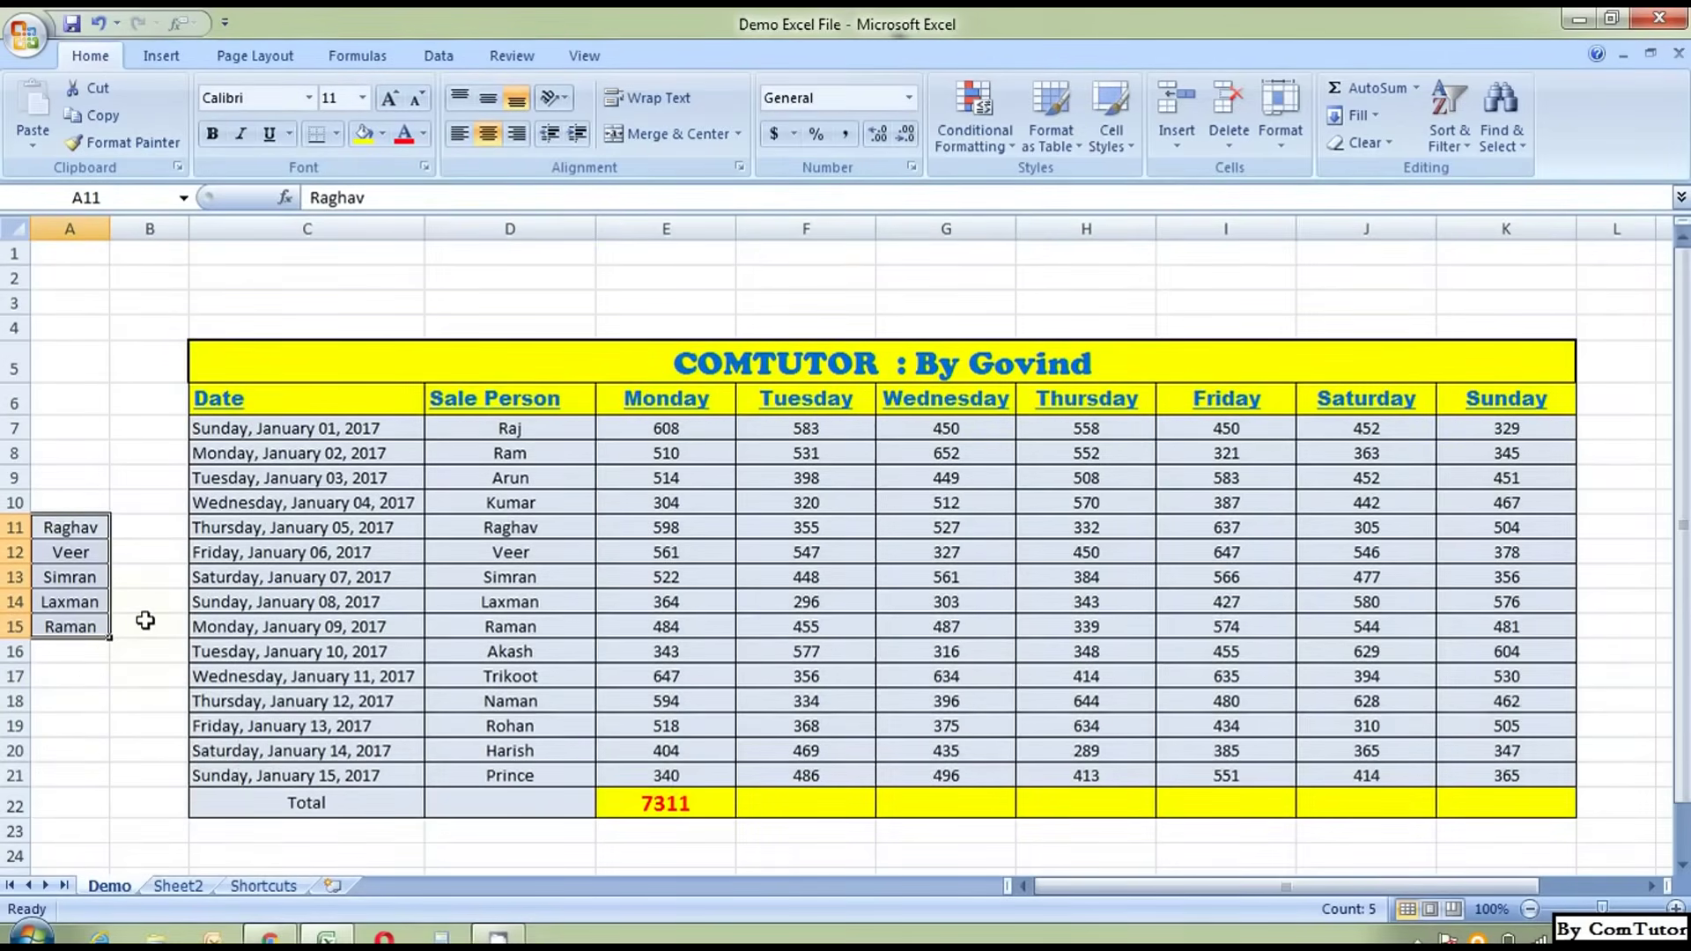
key("ctrl+z")
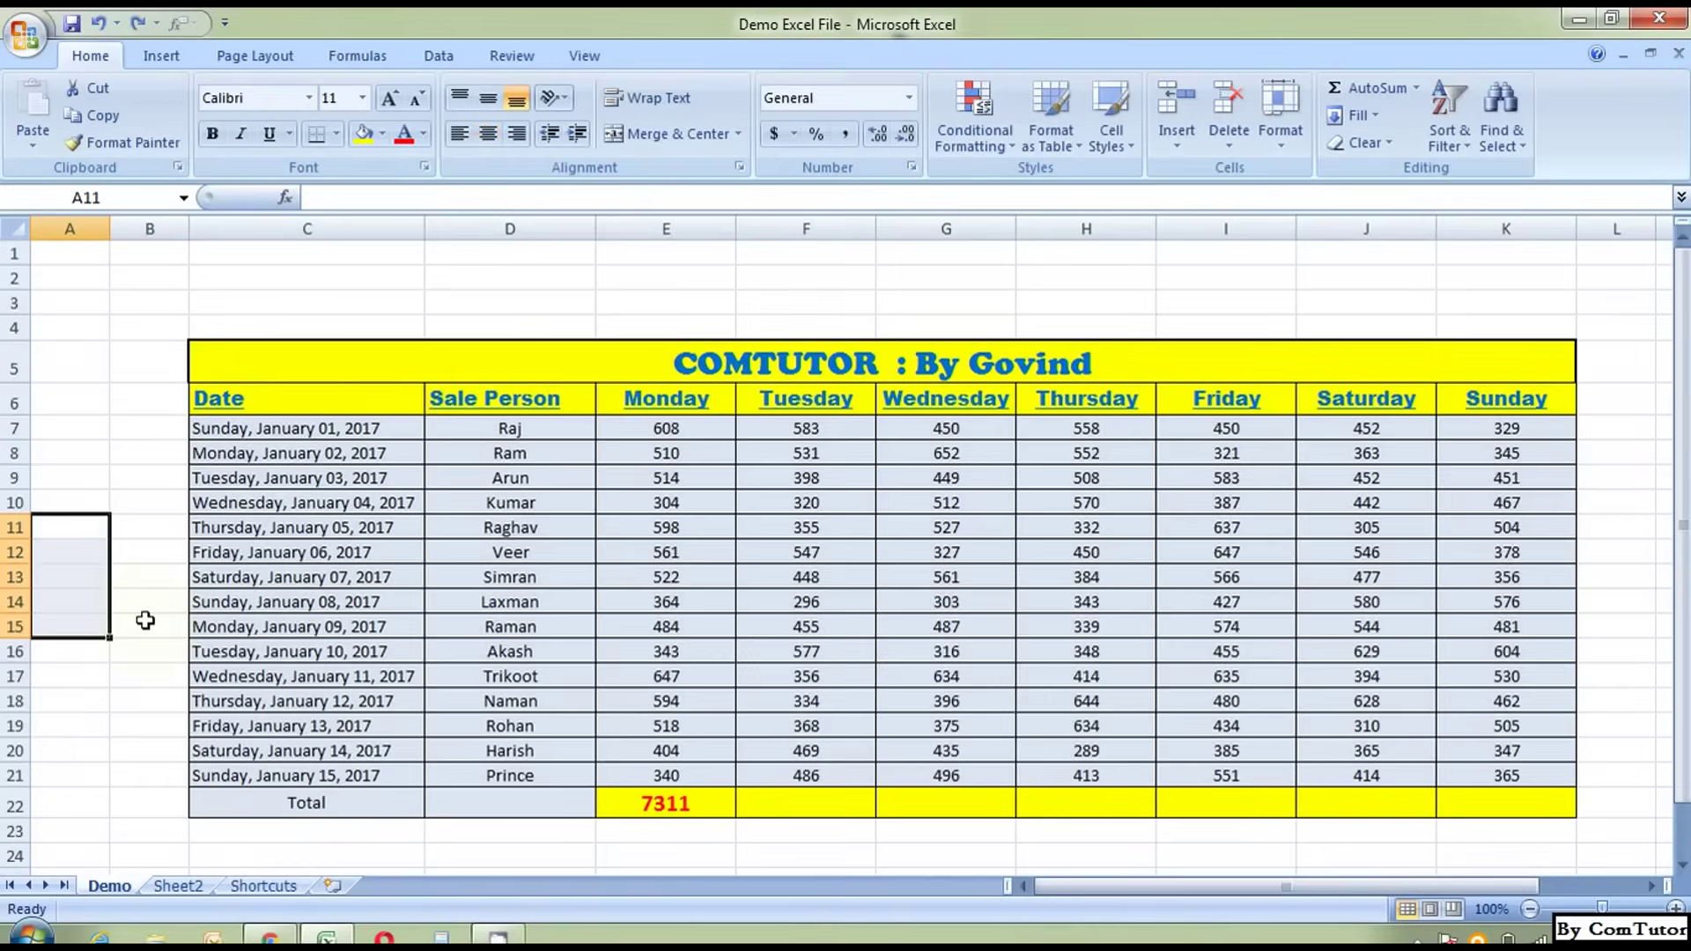
left_click_drag(510, 502, 521, 628)
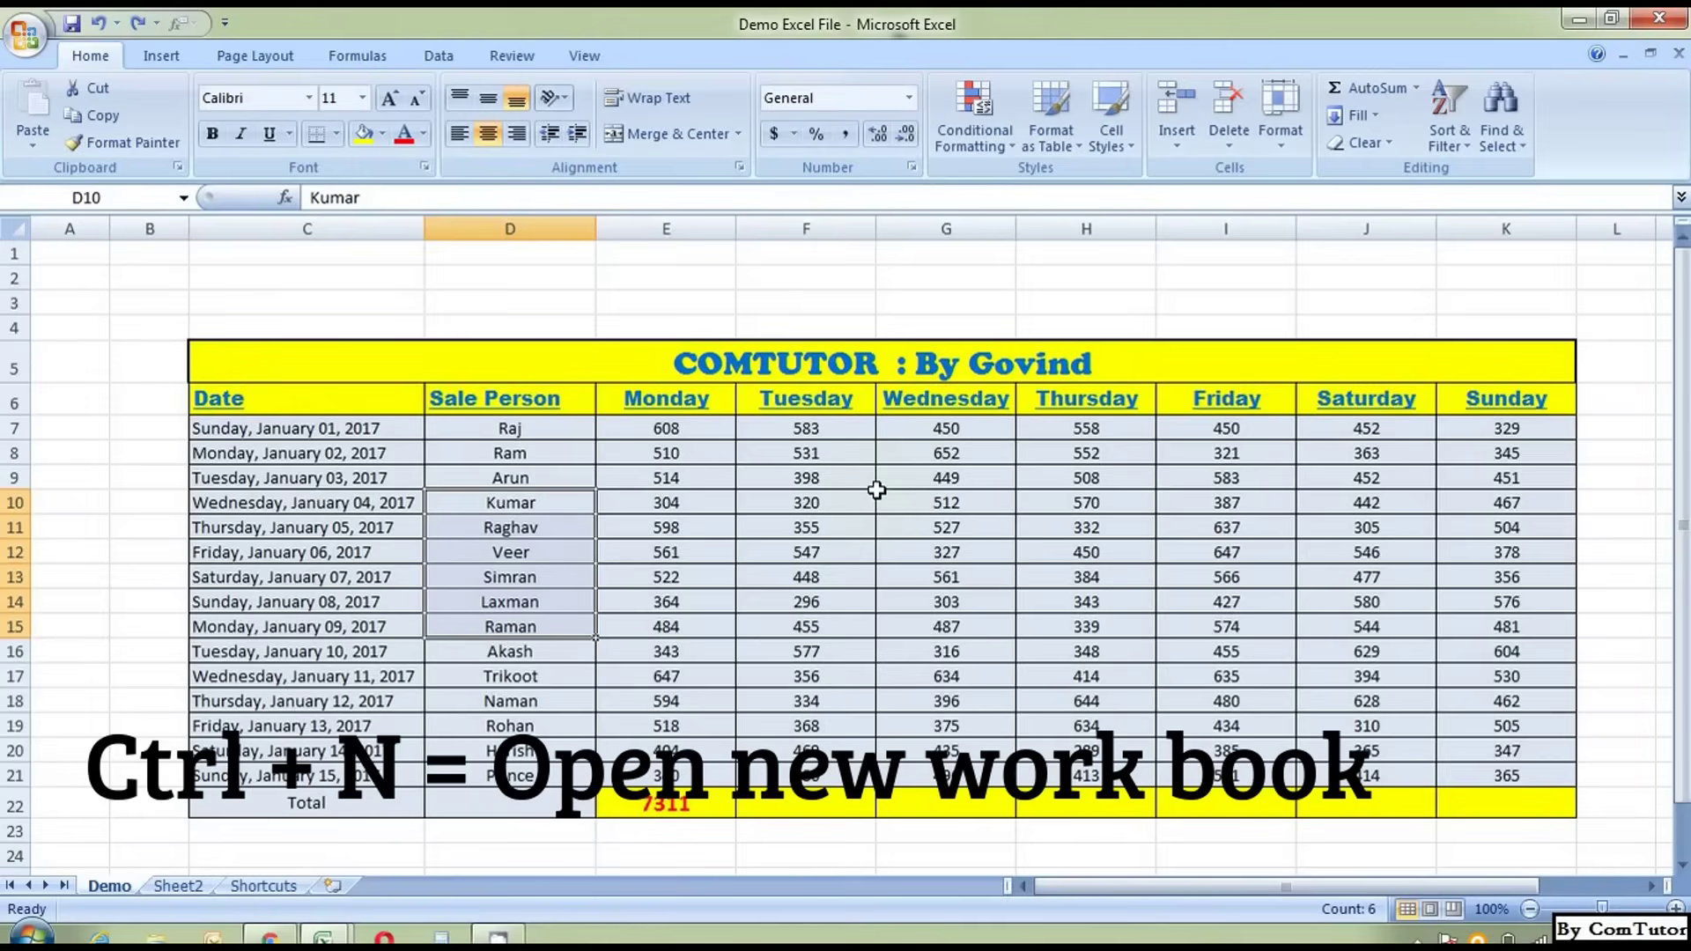
key("ctrl+n")
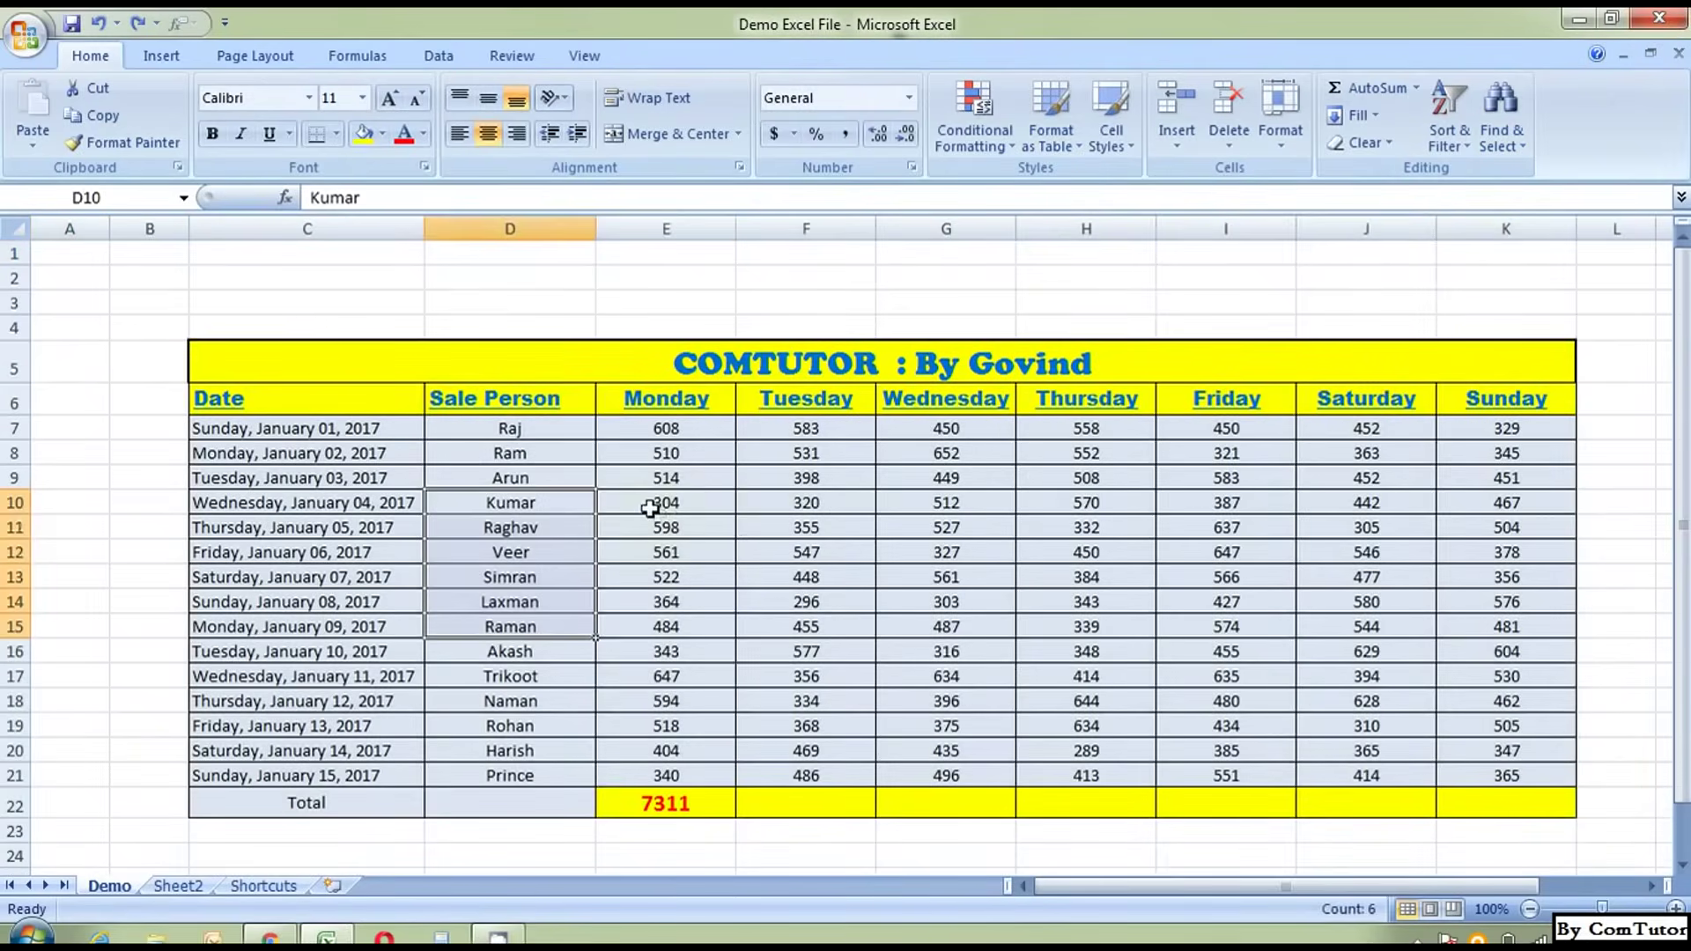
left_click(650, 509)
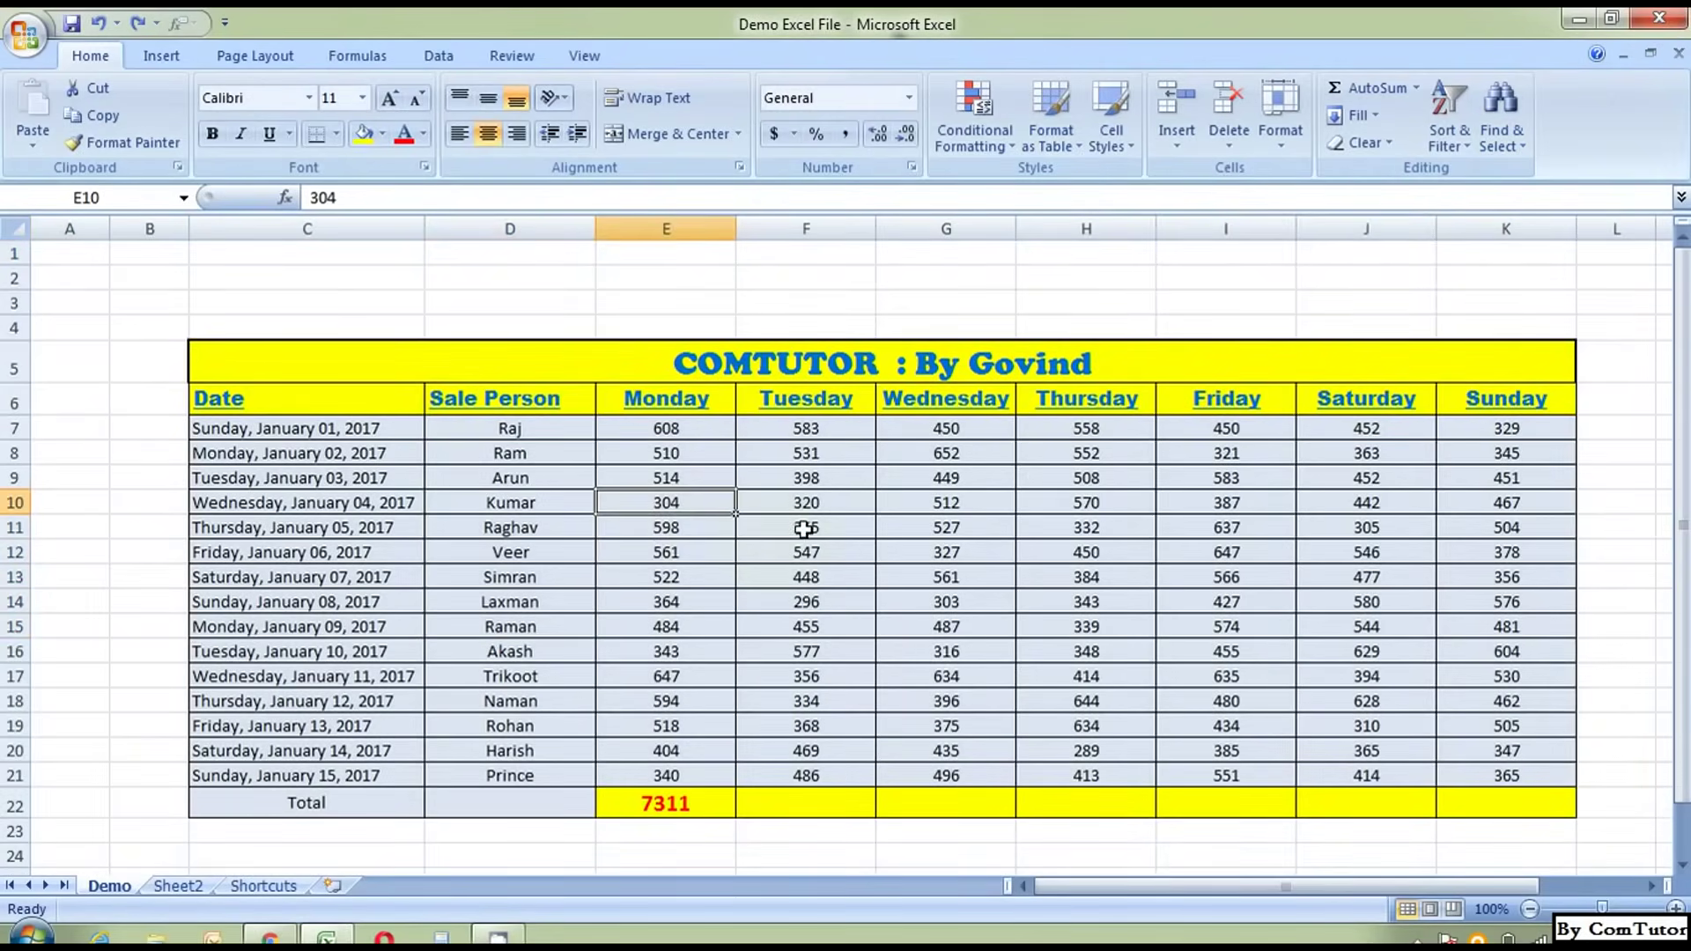
left_click(821, 506)
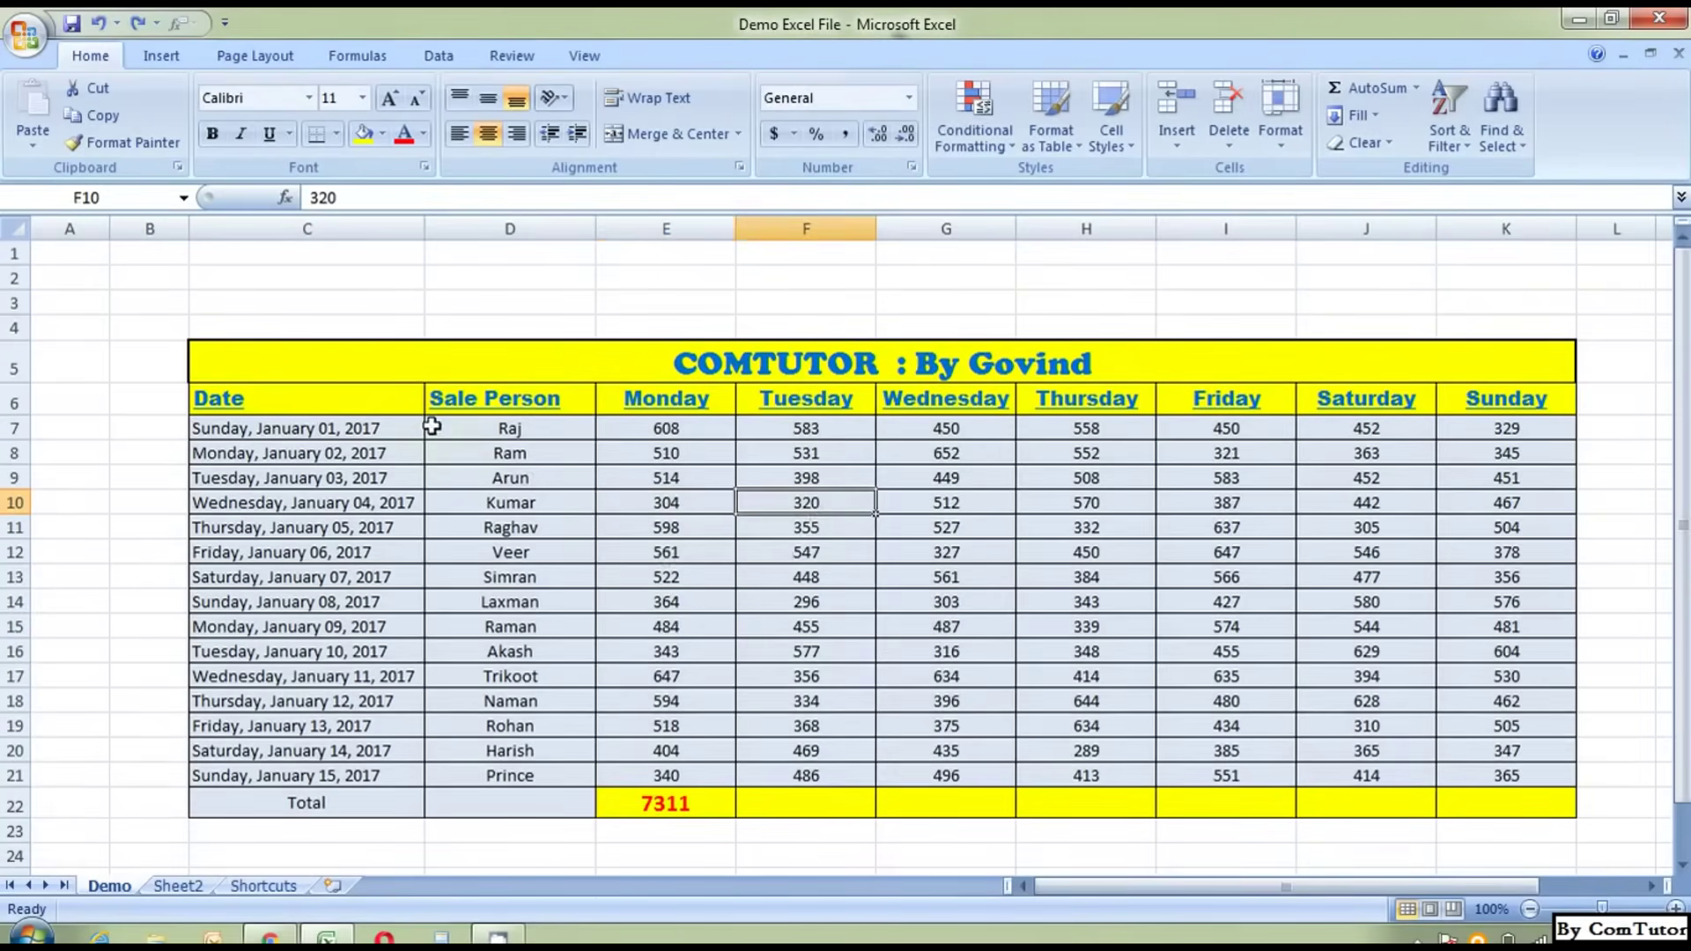
left_click_drag(434, 425, 431, 768)
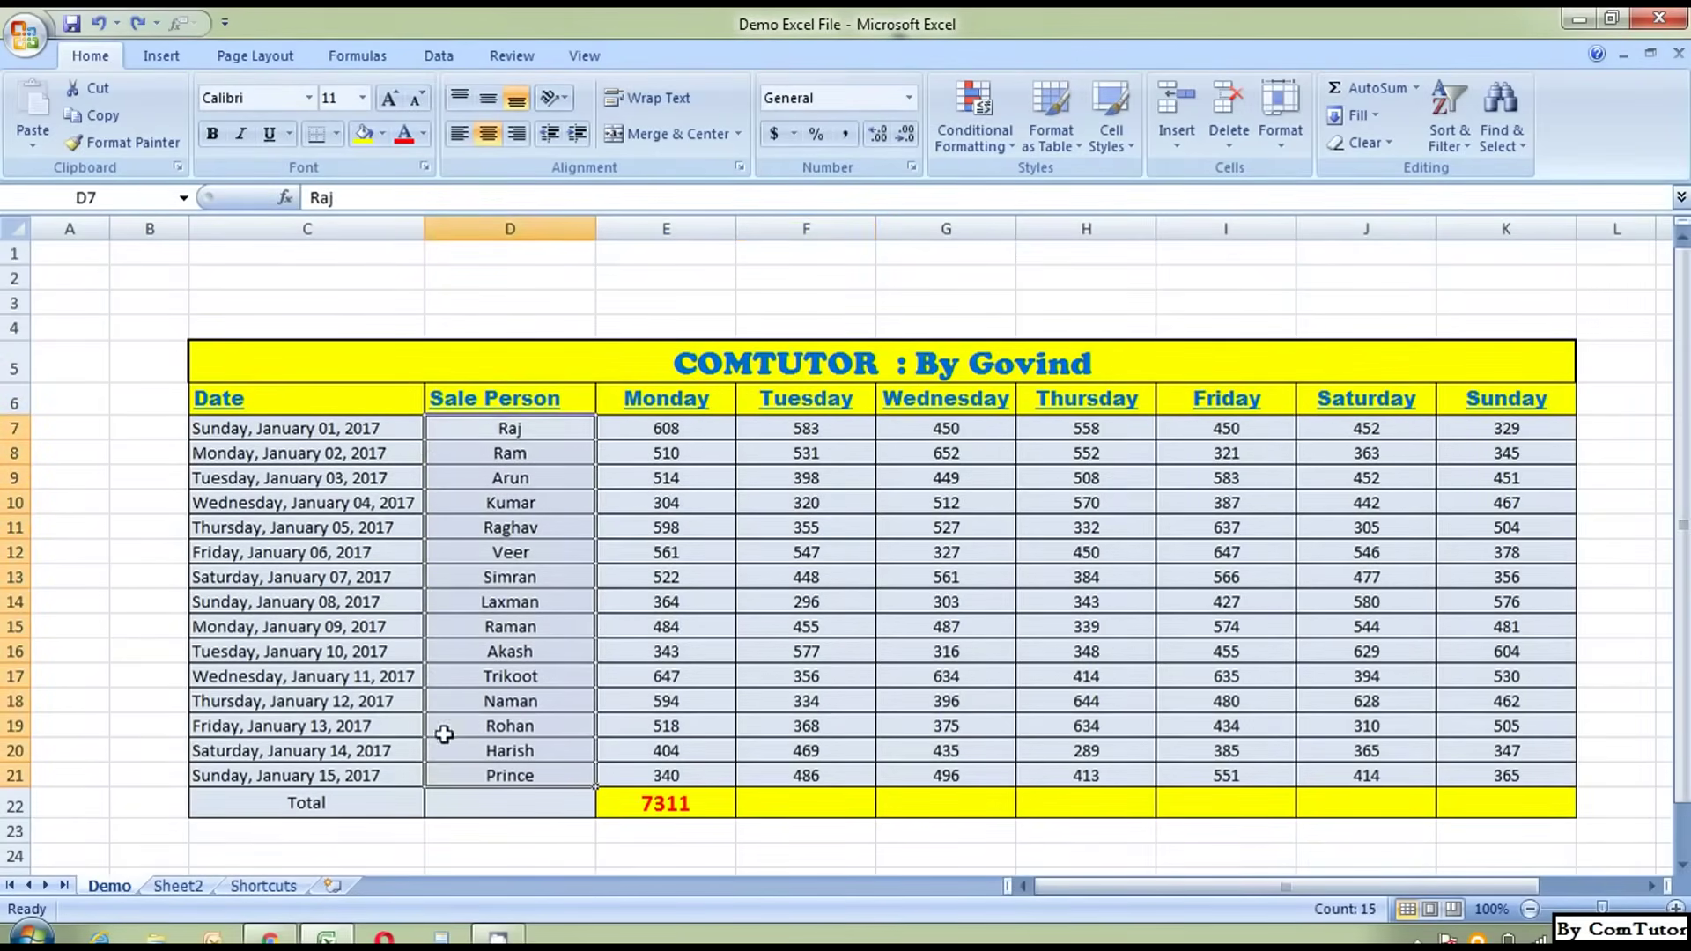
left_click(768, 534)
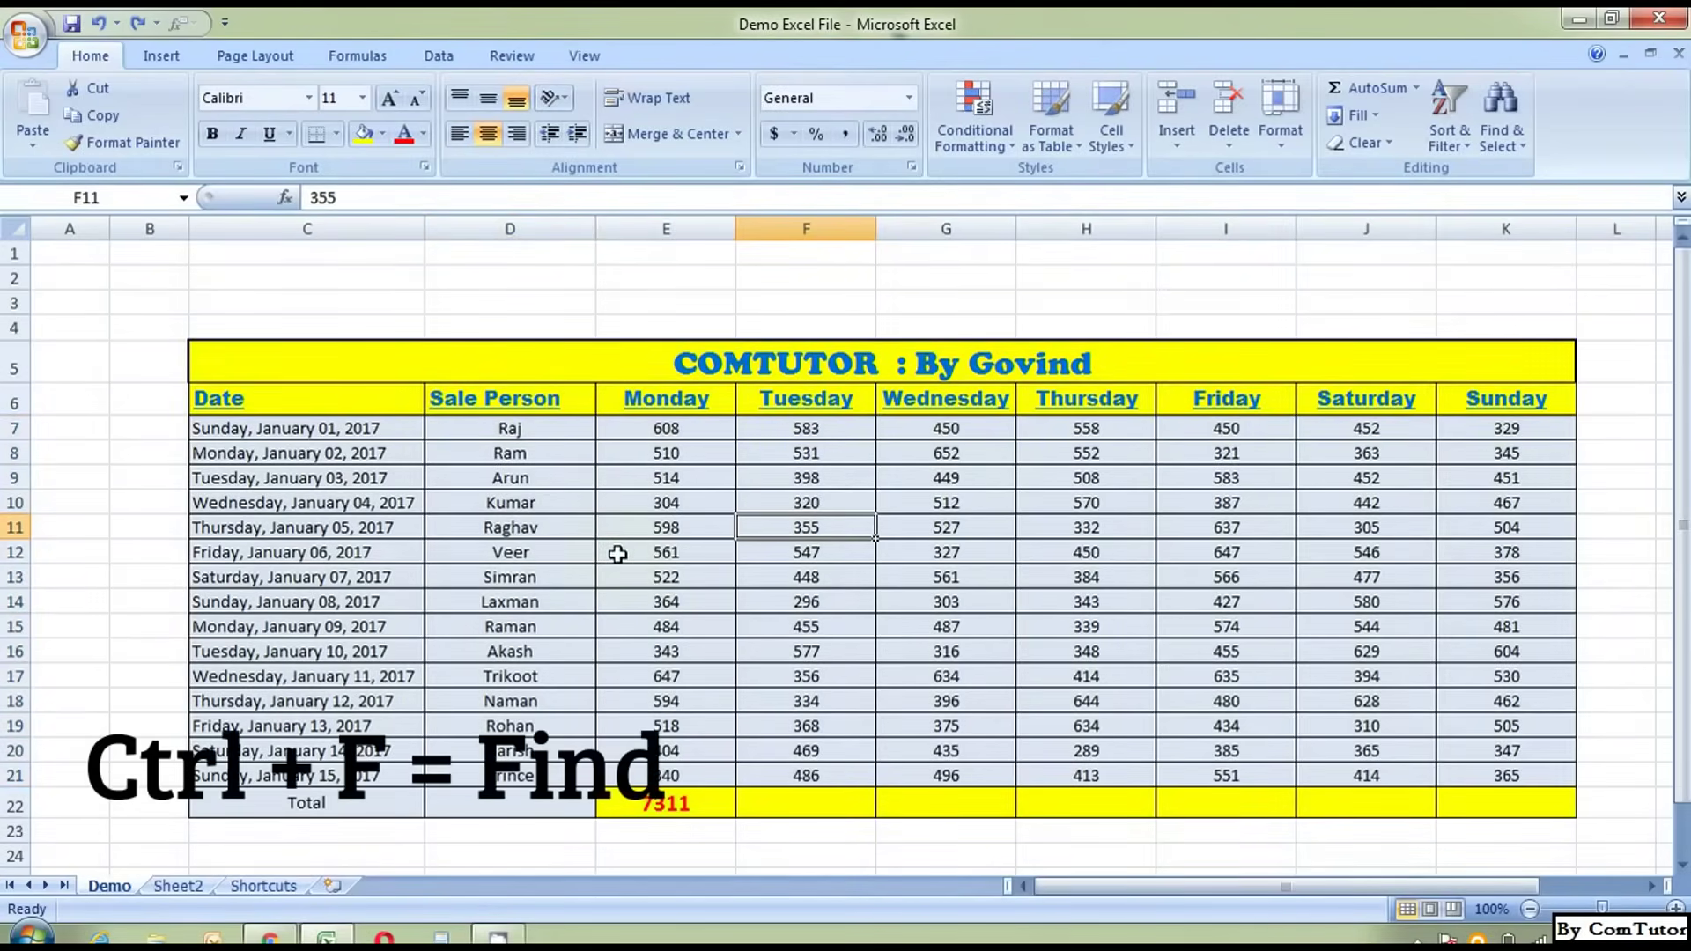
Search the sheet for VEER with Ctrl+F, finding Veer in cell D12.
key("ctrl+f")
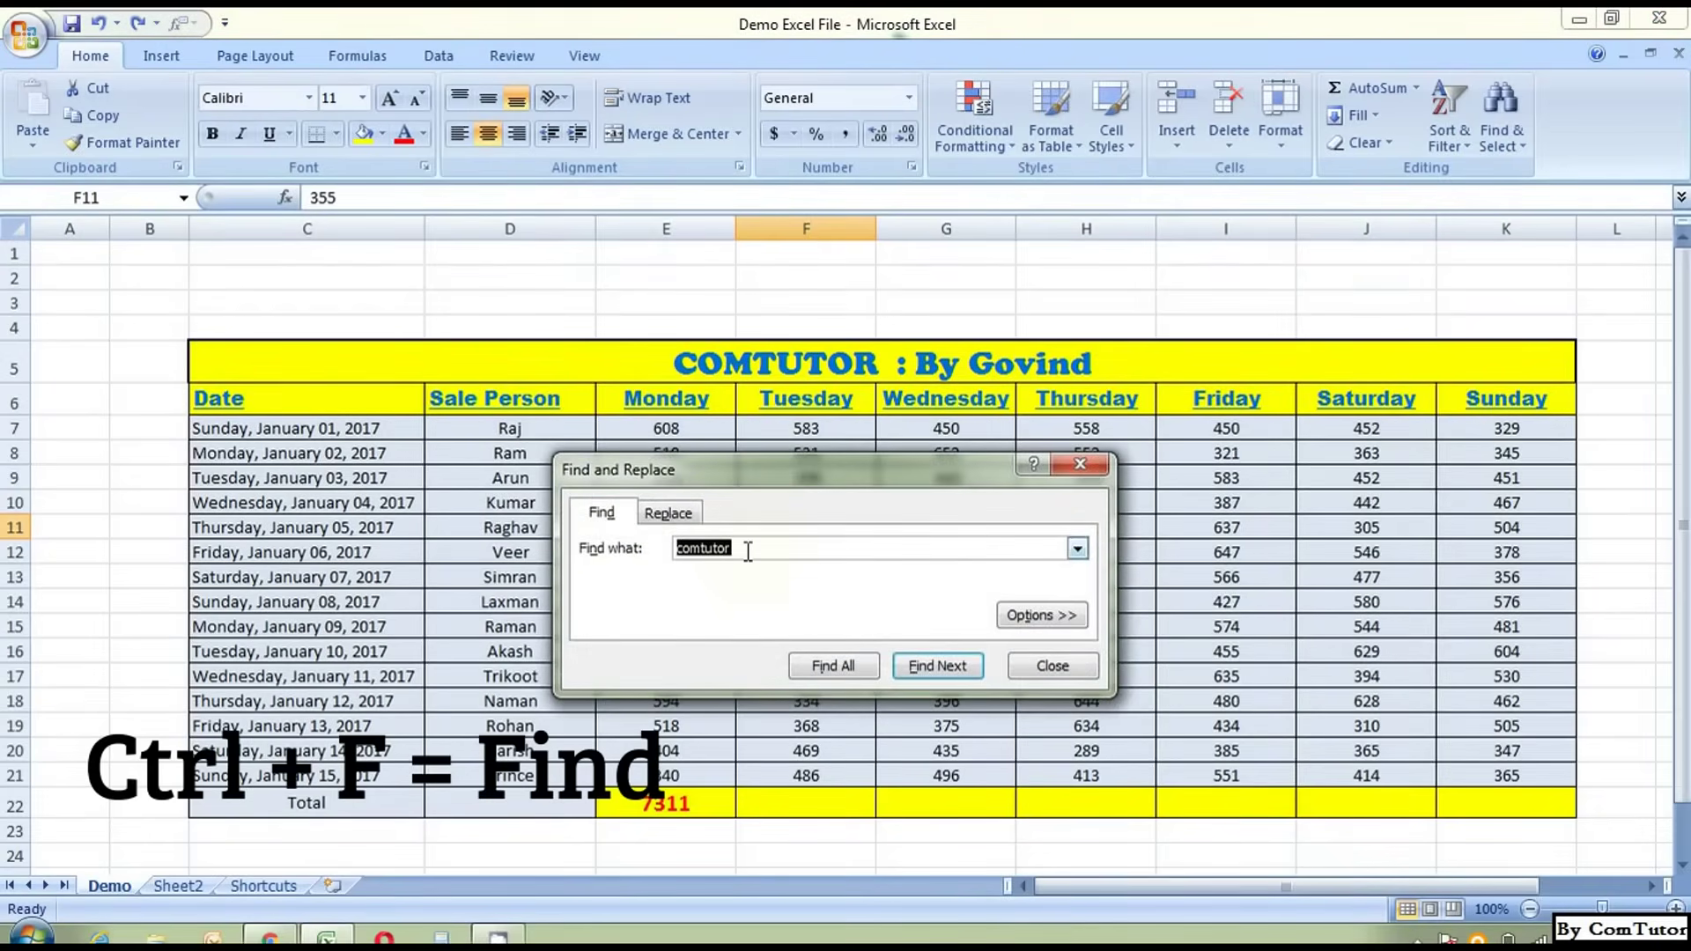
key("BackSpace")
mouse_move(883, 482)
left_mouse_down()
mouse_move(885, 429)
mouse_move(954, 417)
left_mouse_up()
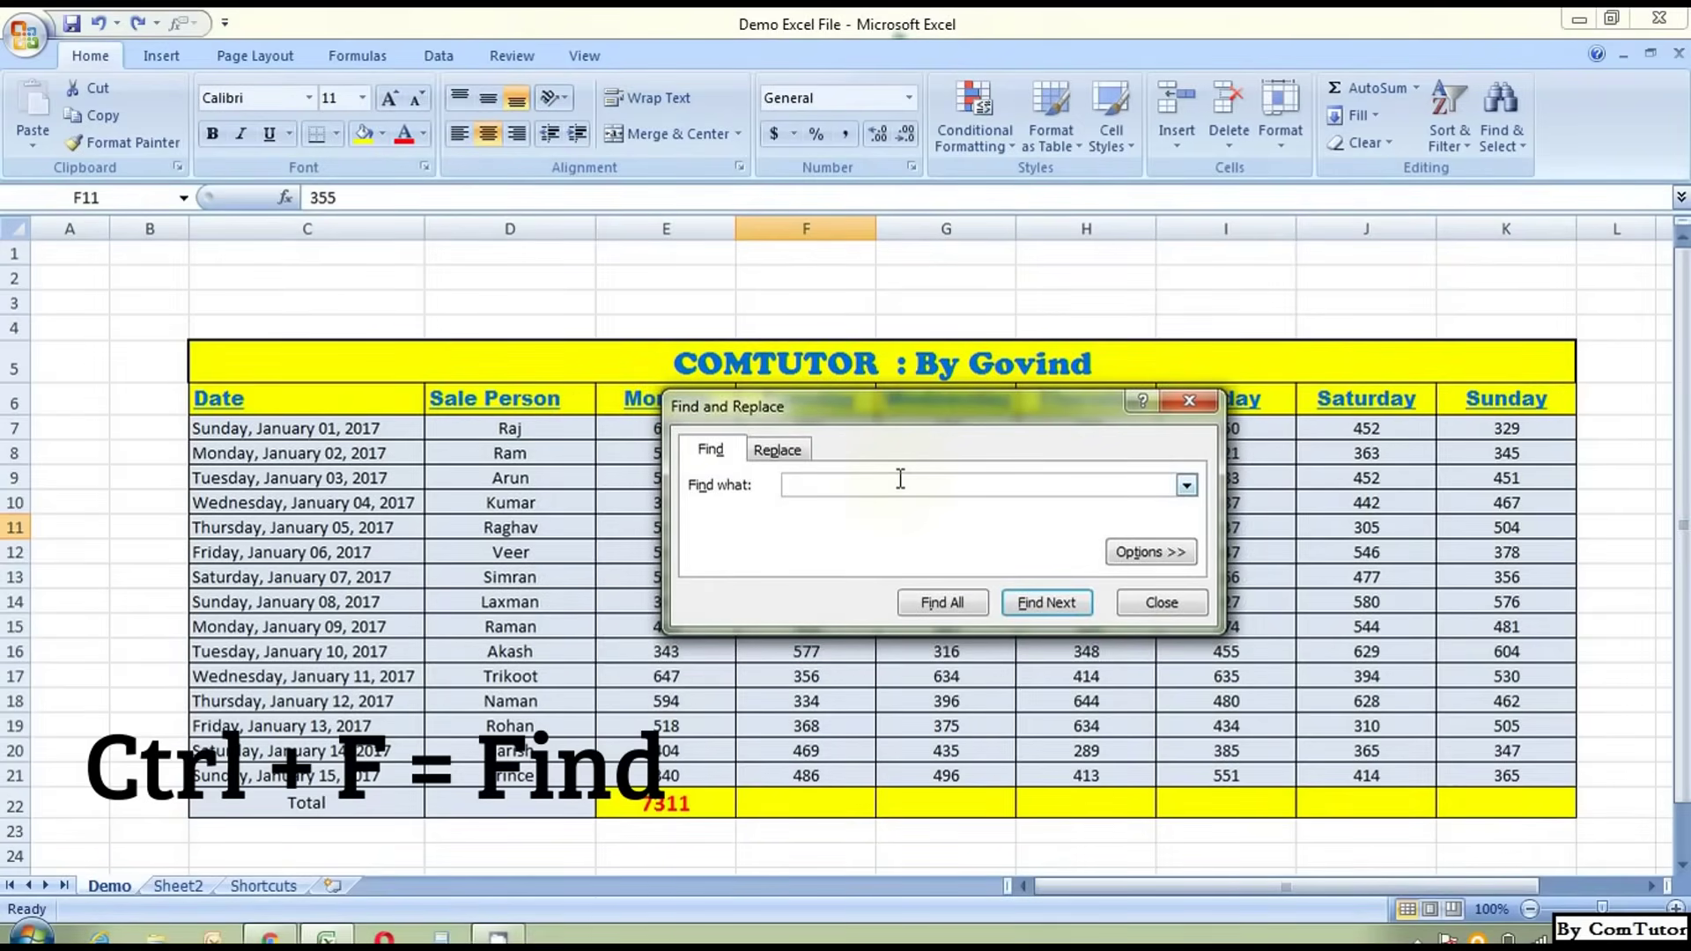
type("VE")
type("ER")
left_click(1040, 604)
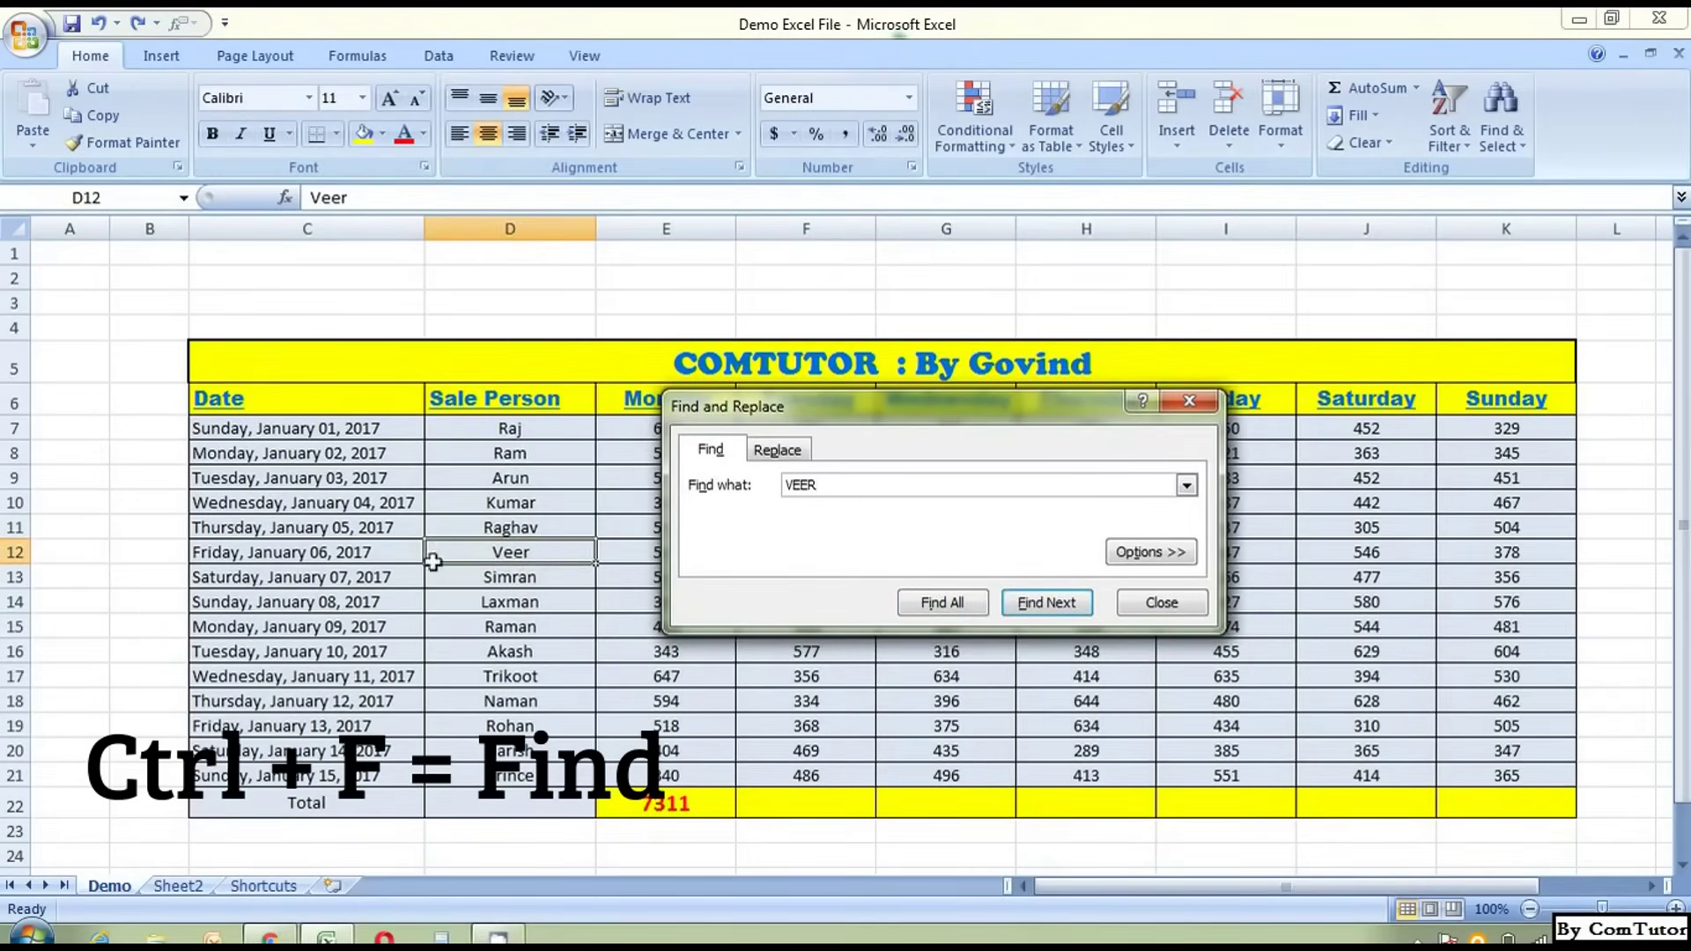
left_click(1198, 606)
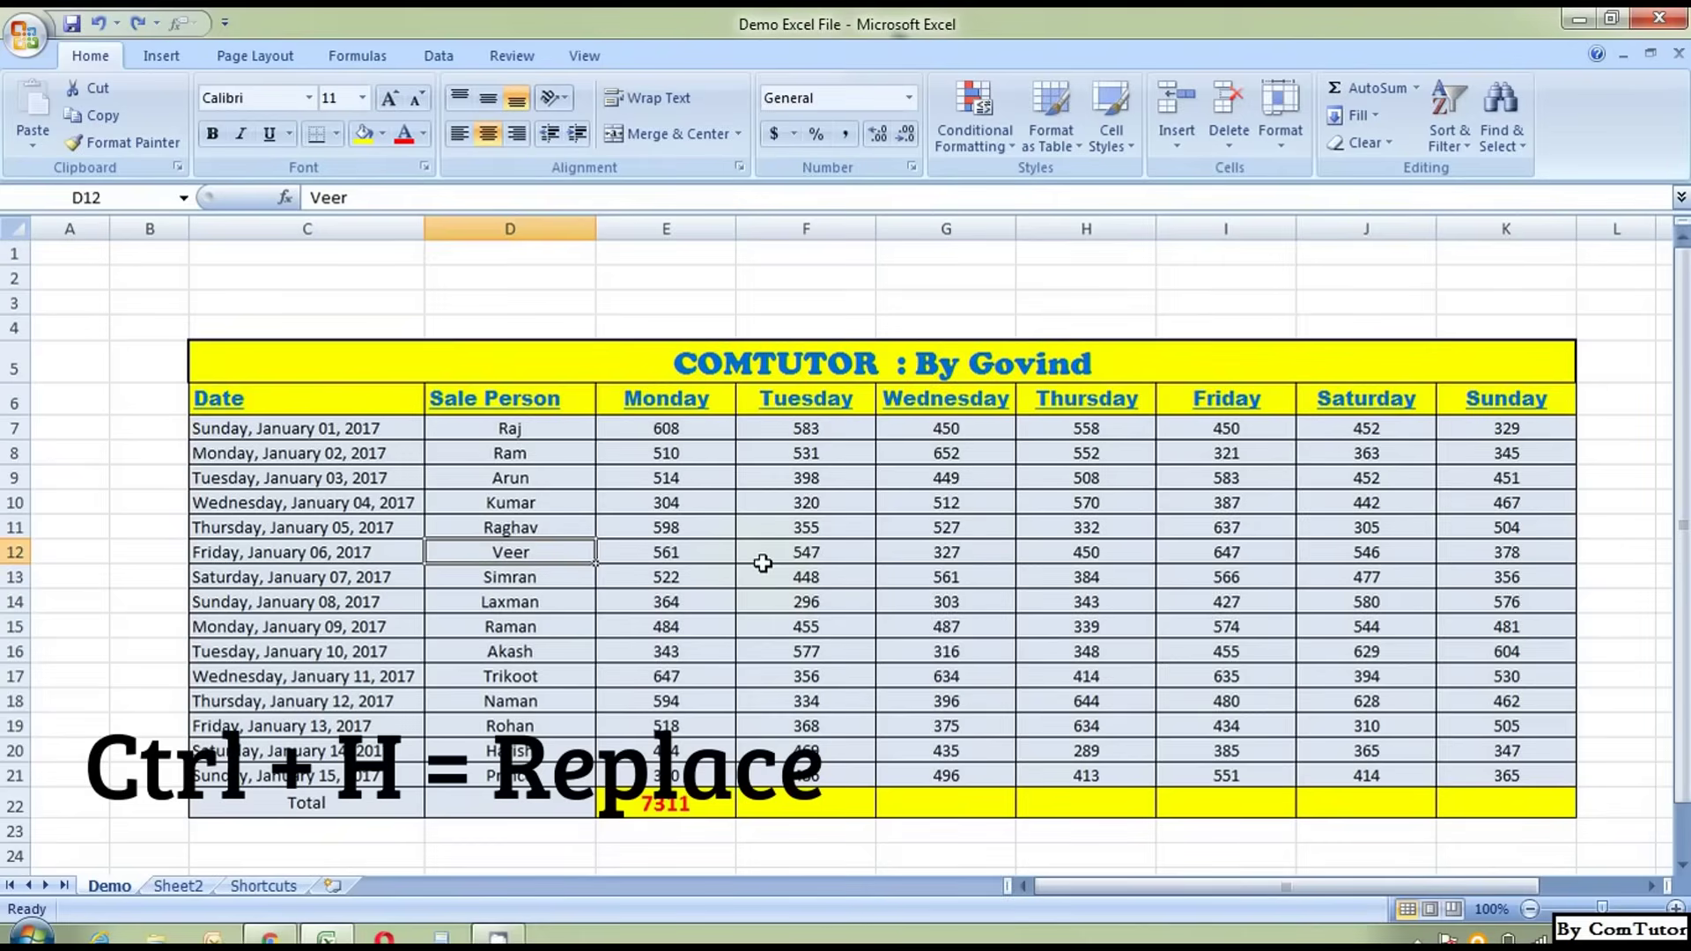
Use Ctrl+H to replace VEER with COMTUTOR in cell D12.
key("ctrl+h")
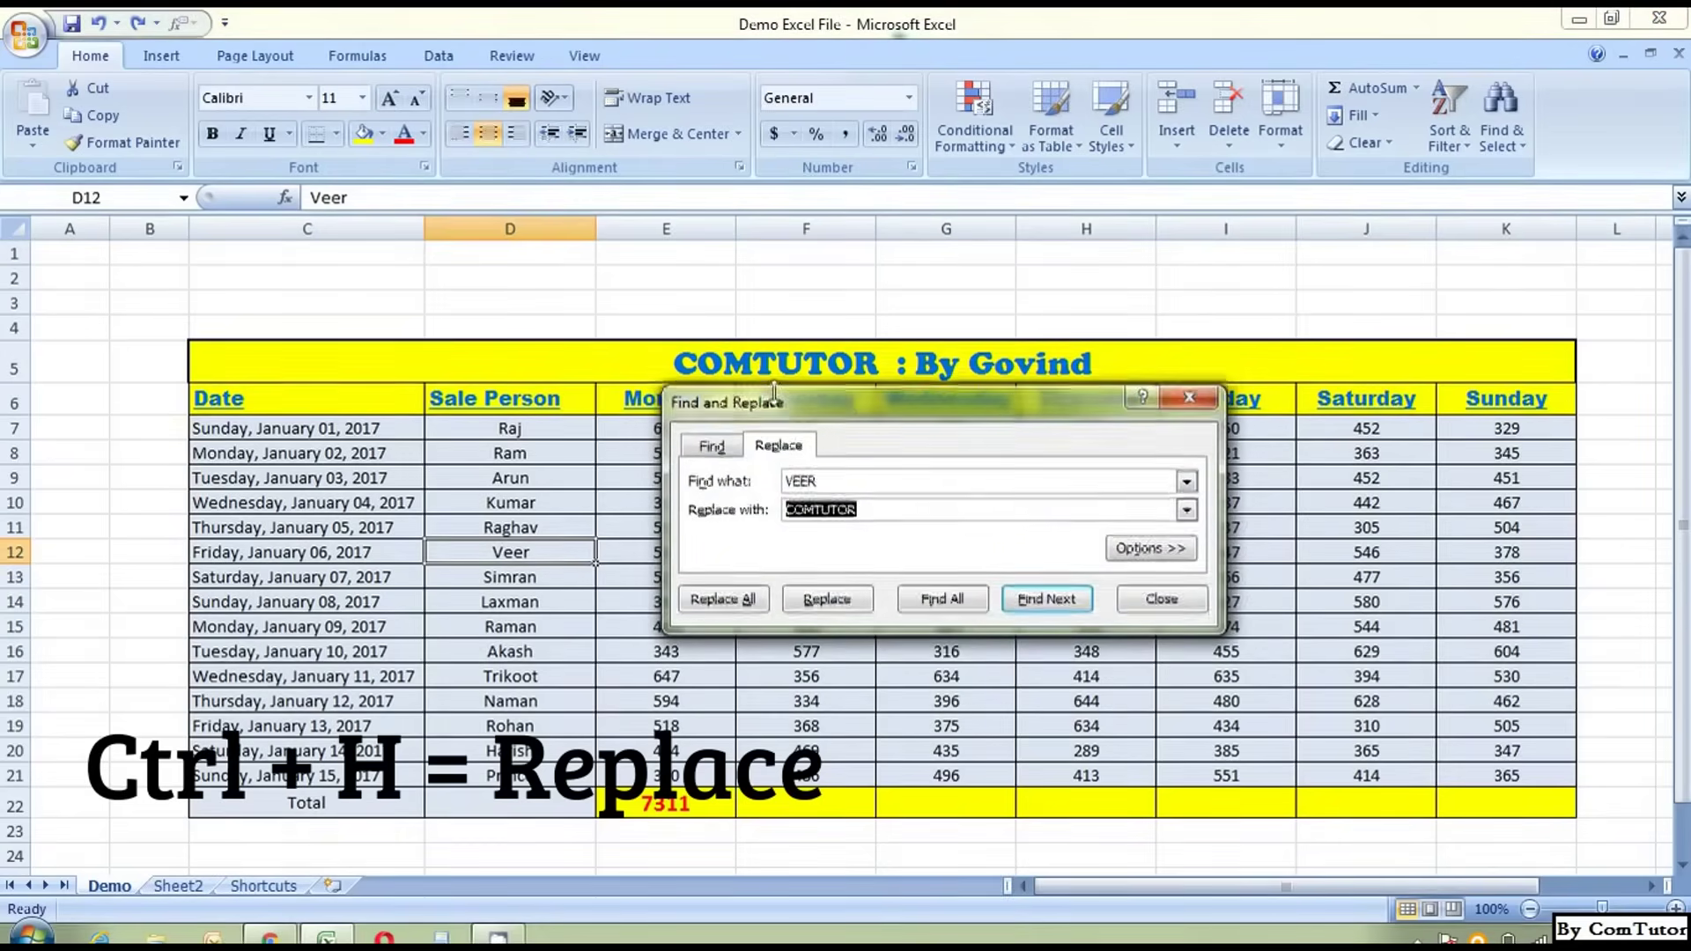
left_click_drag(843, 398, 783, 387)
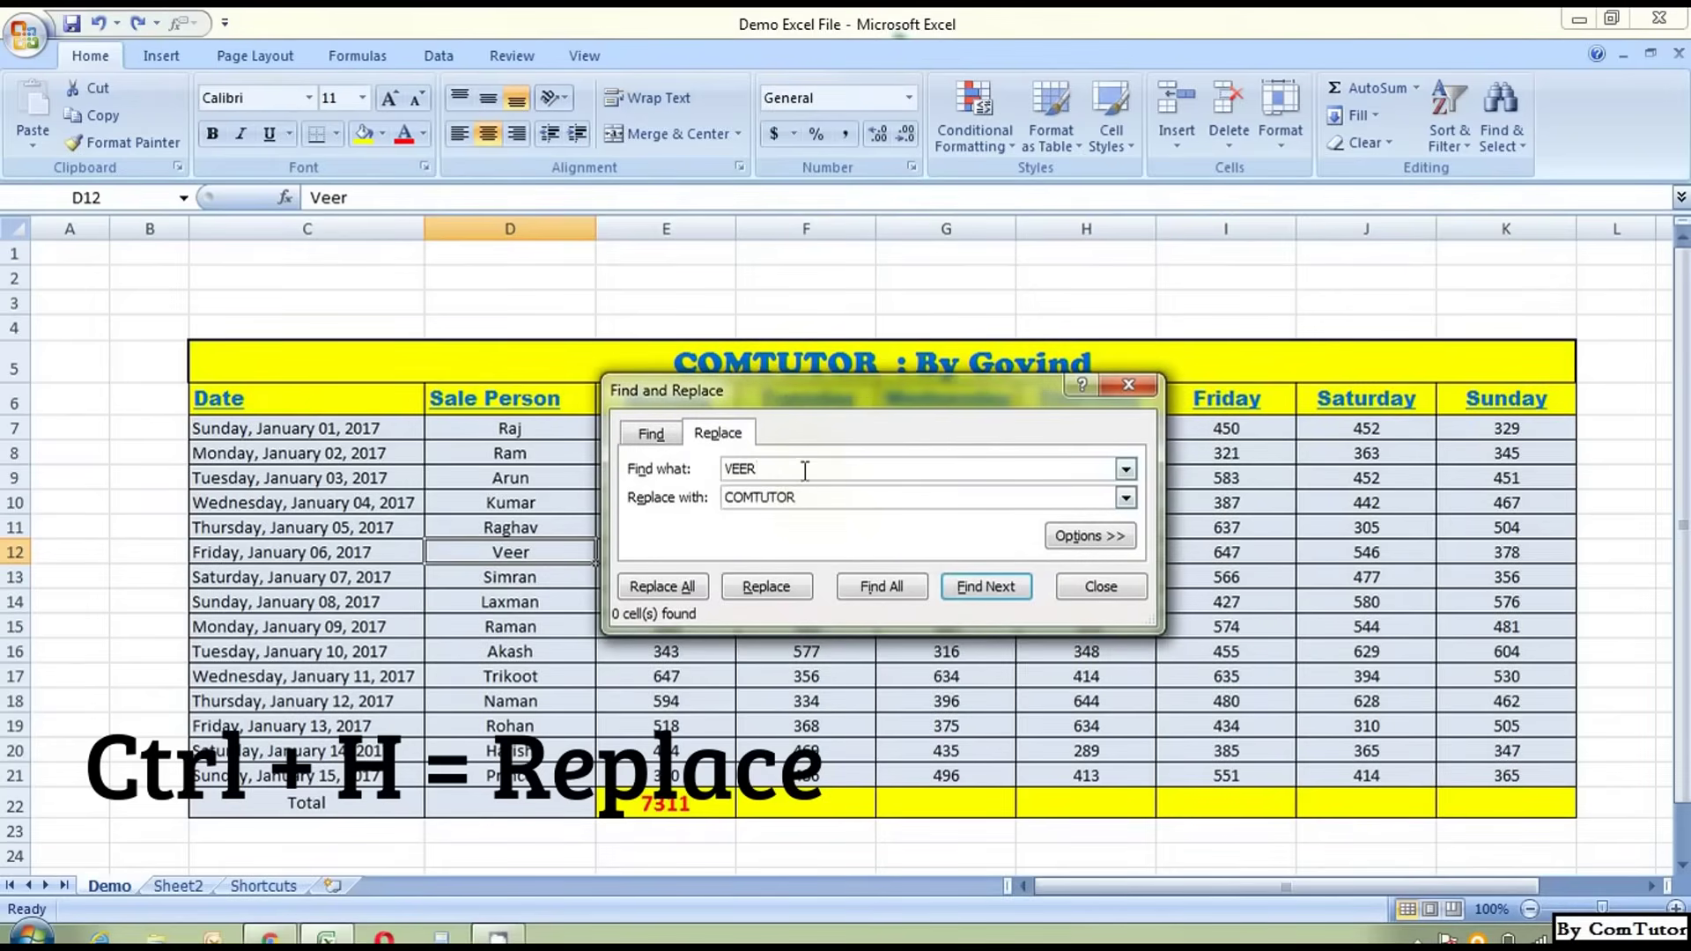
left_click(821, 499)
left_click_drag(775, 469, 726, 468)
mouse_move(832, 498)
left_mouse_down()
mouse_move(725, 499)
mouse_move(724, 468)
mouse_move(737, 498)
left_mouse_up()
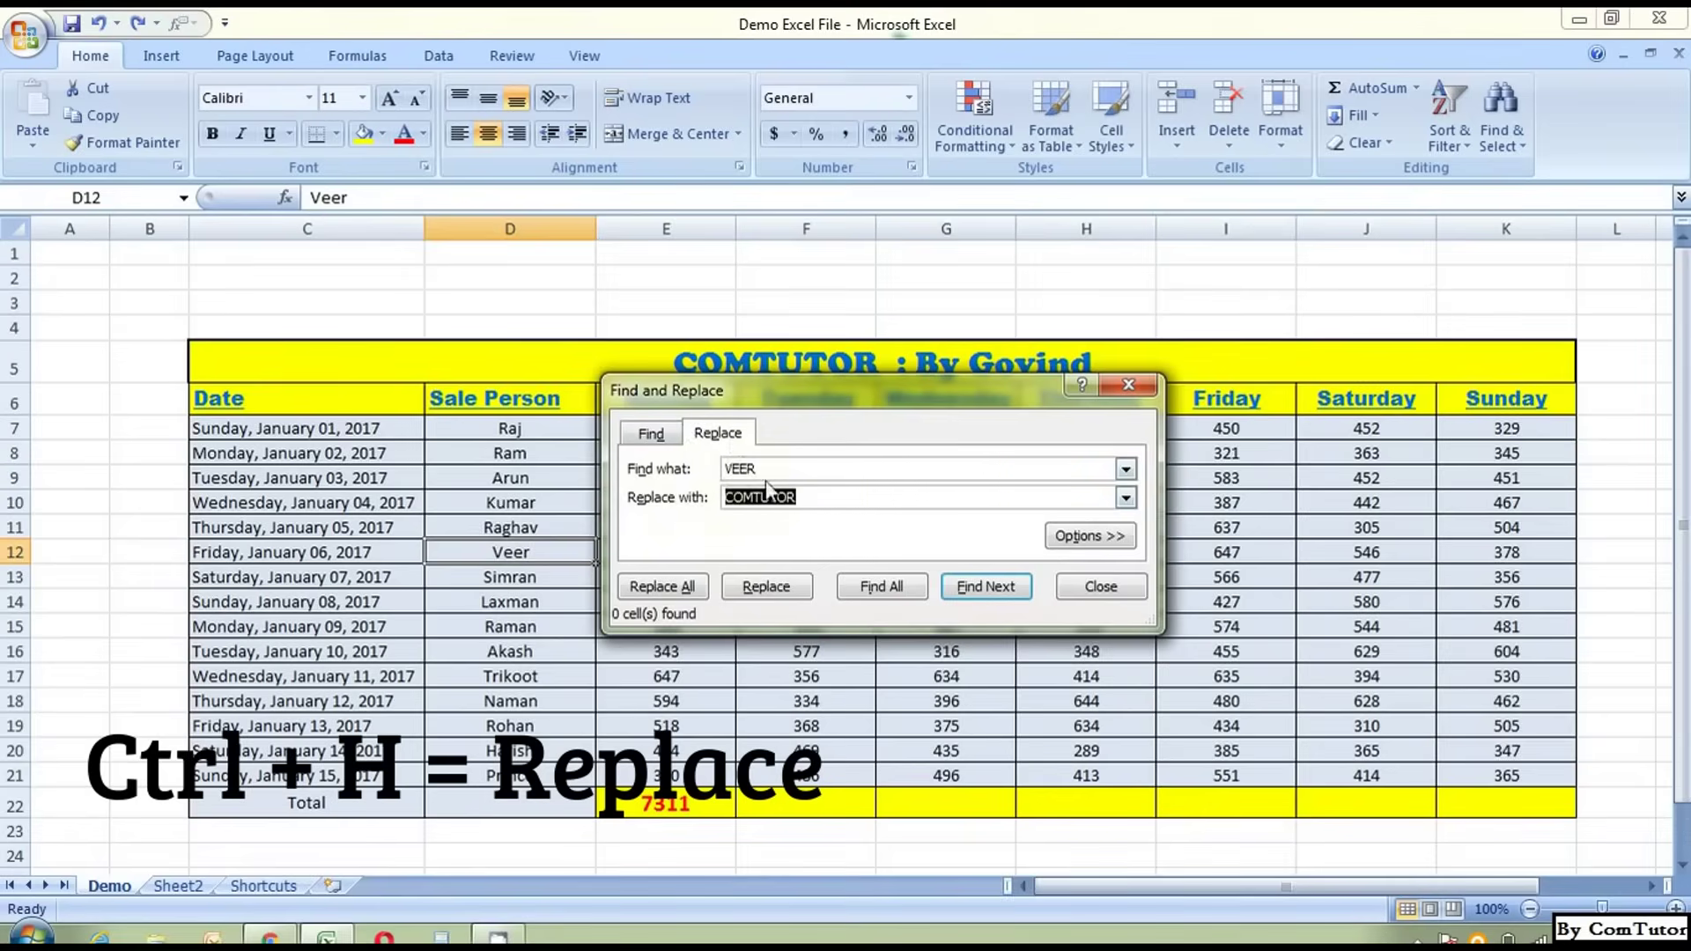
left_click(984, 589)
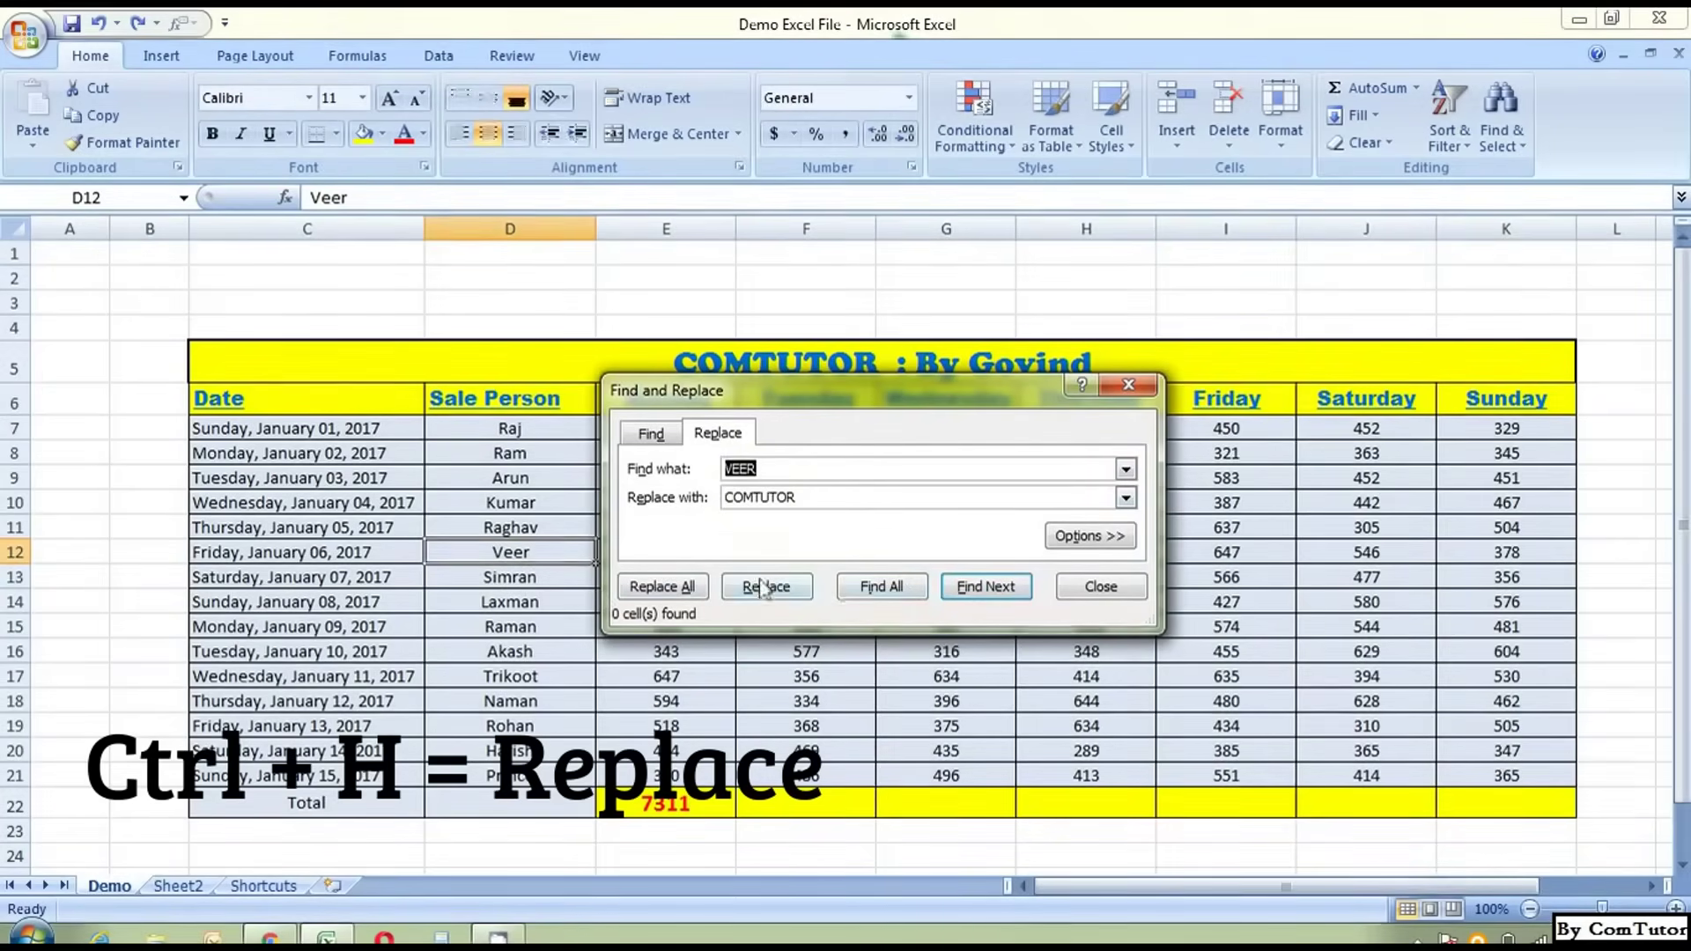
left_click(663, 587)
left_click(854, 540)
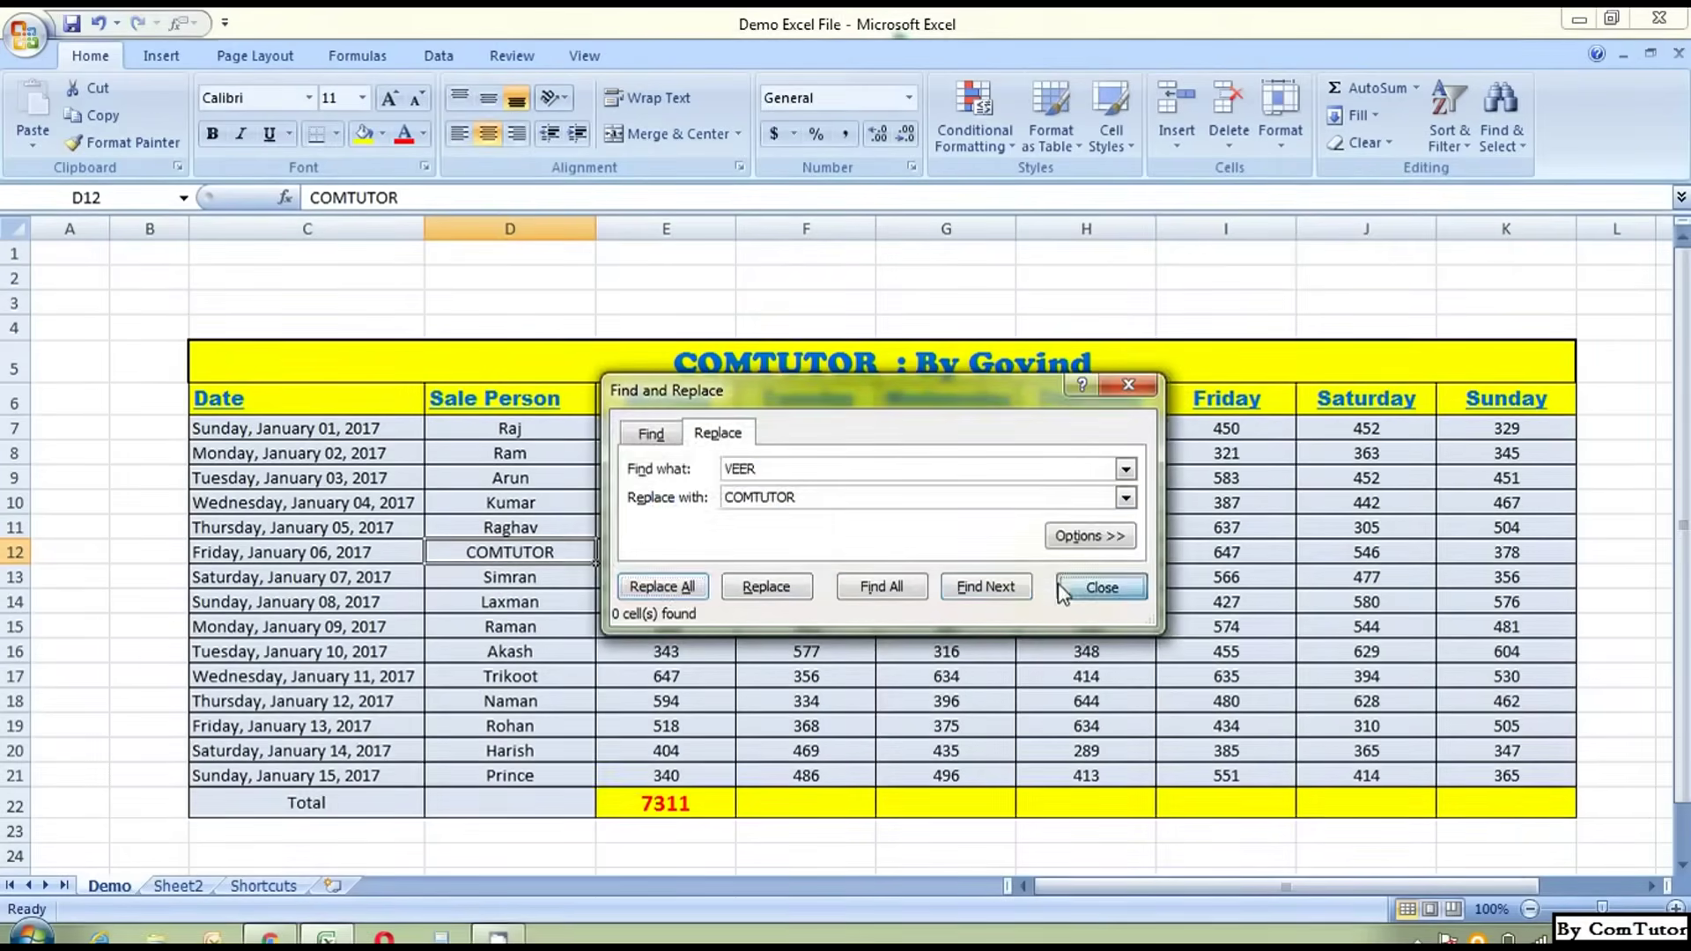
left_click(1064, 587)
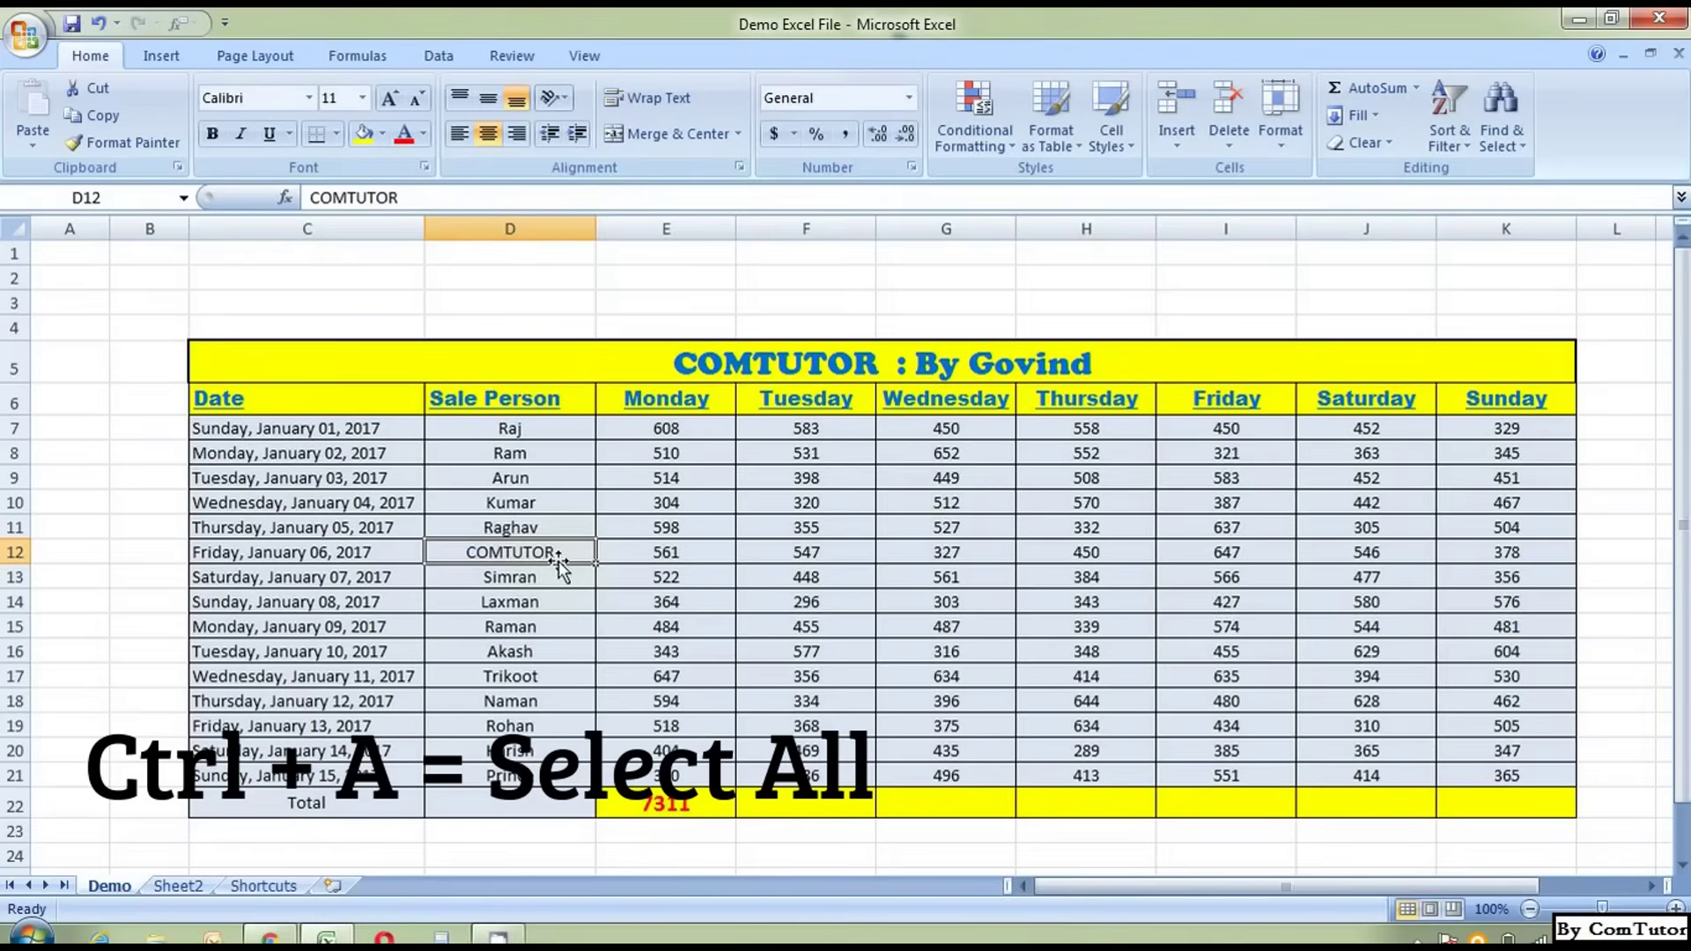
key("ctrl+a")
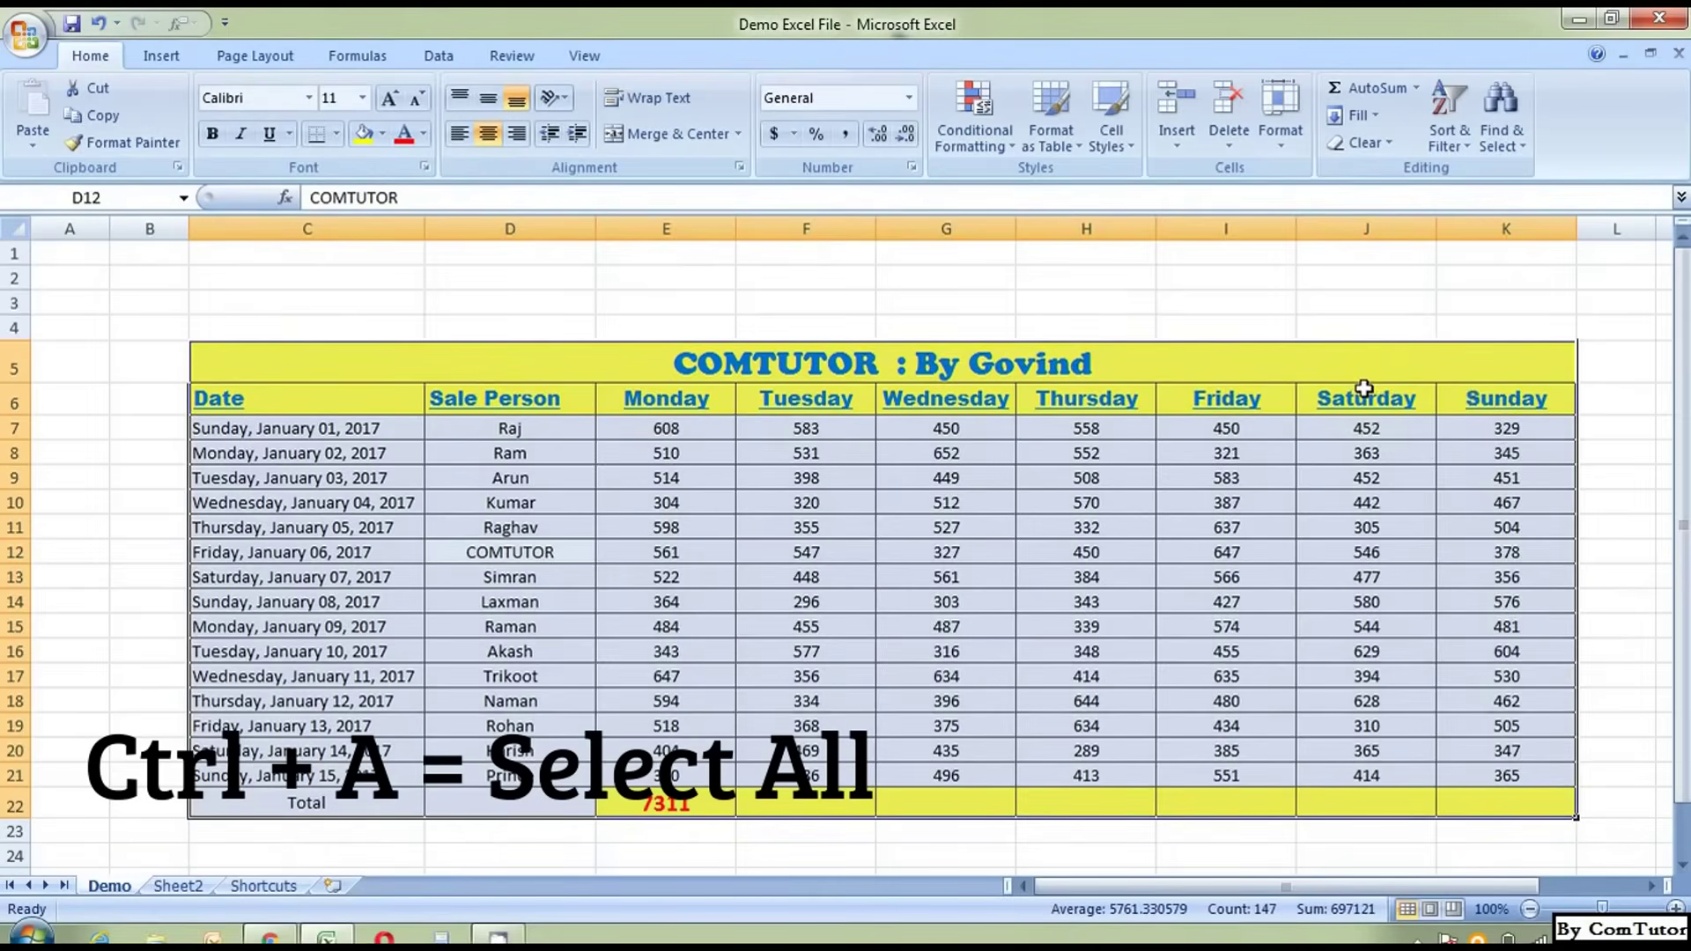
key("ctrl+a")
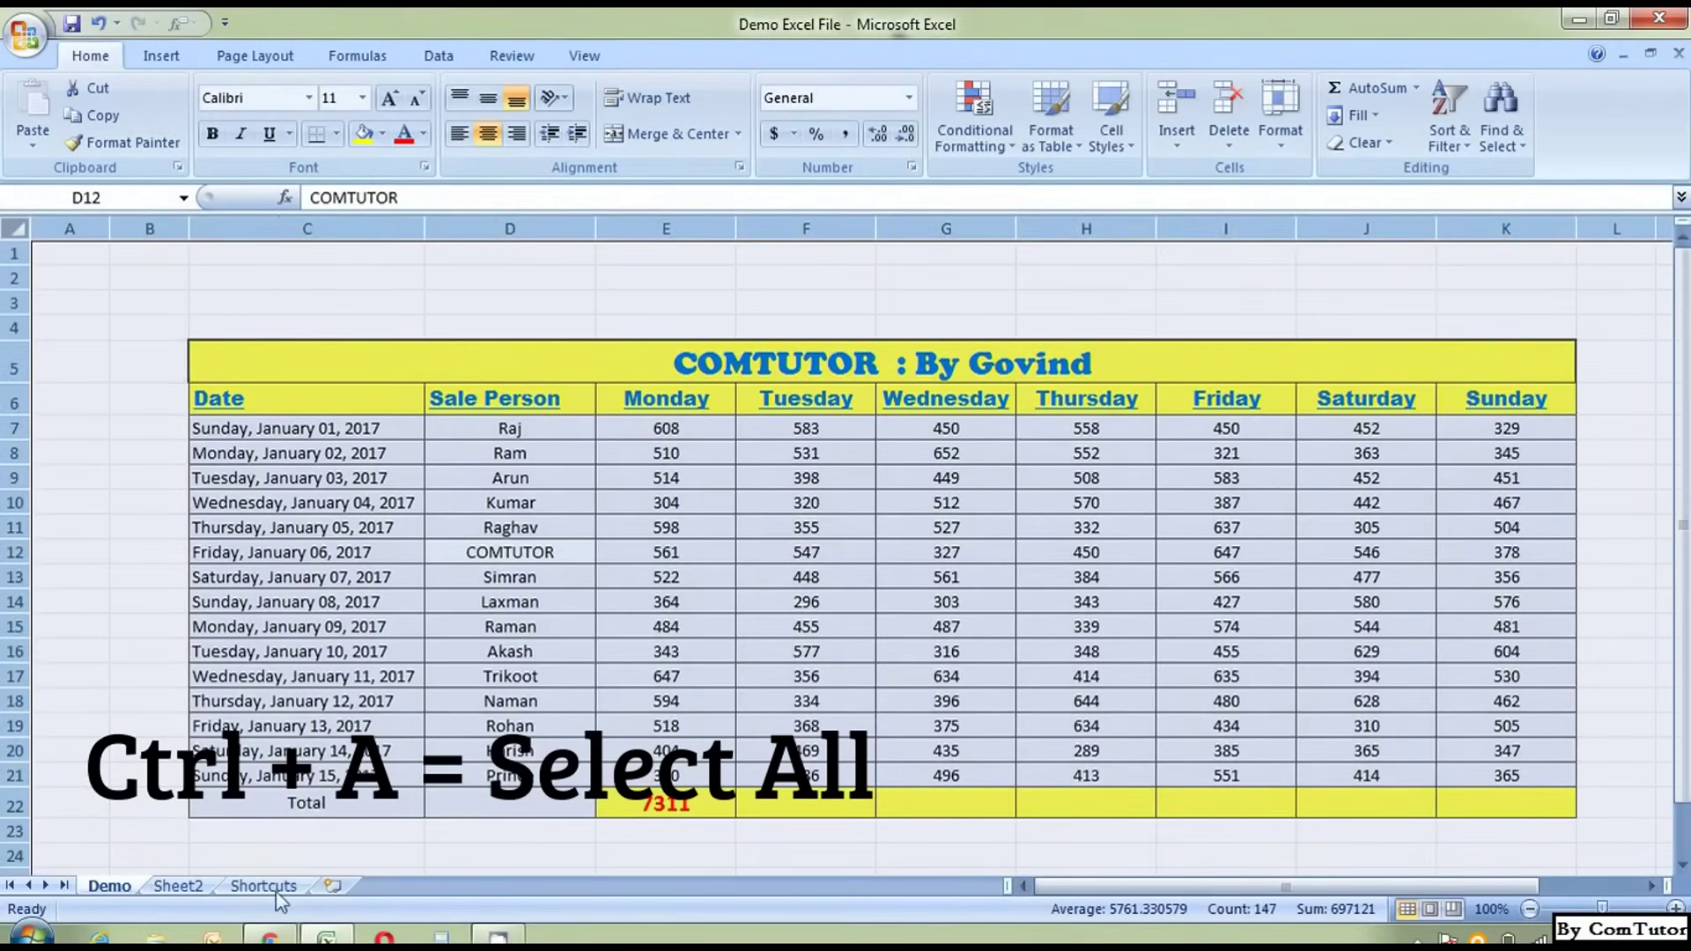
left_click(941, 672)
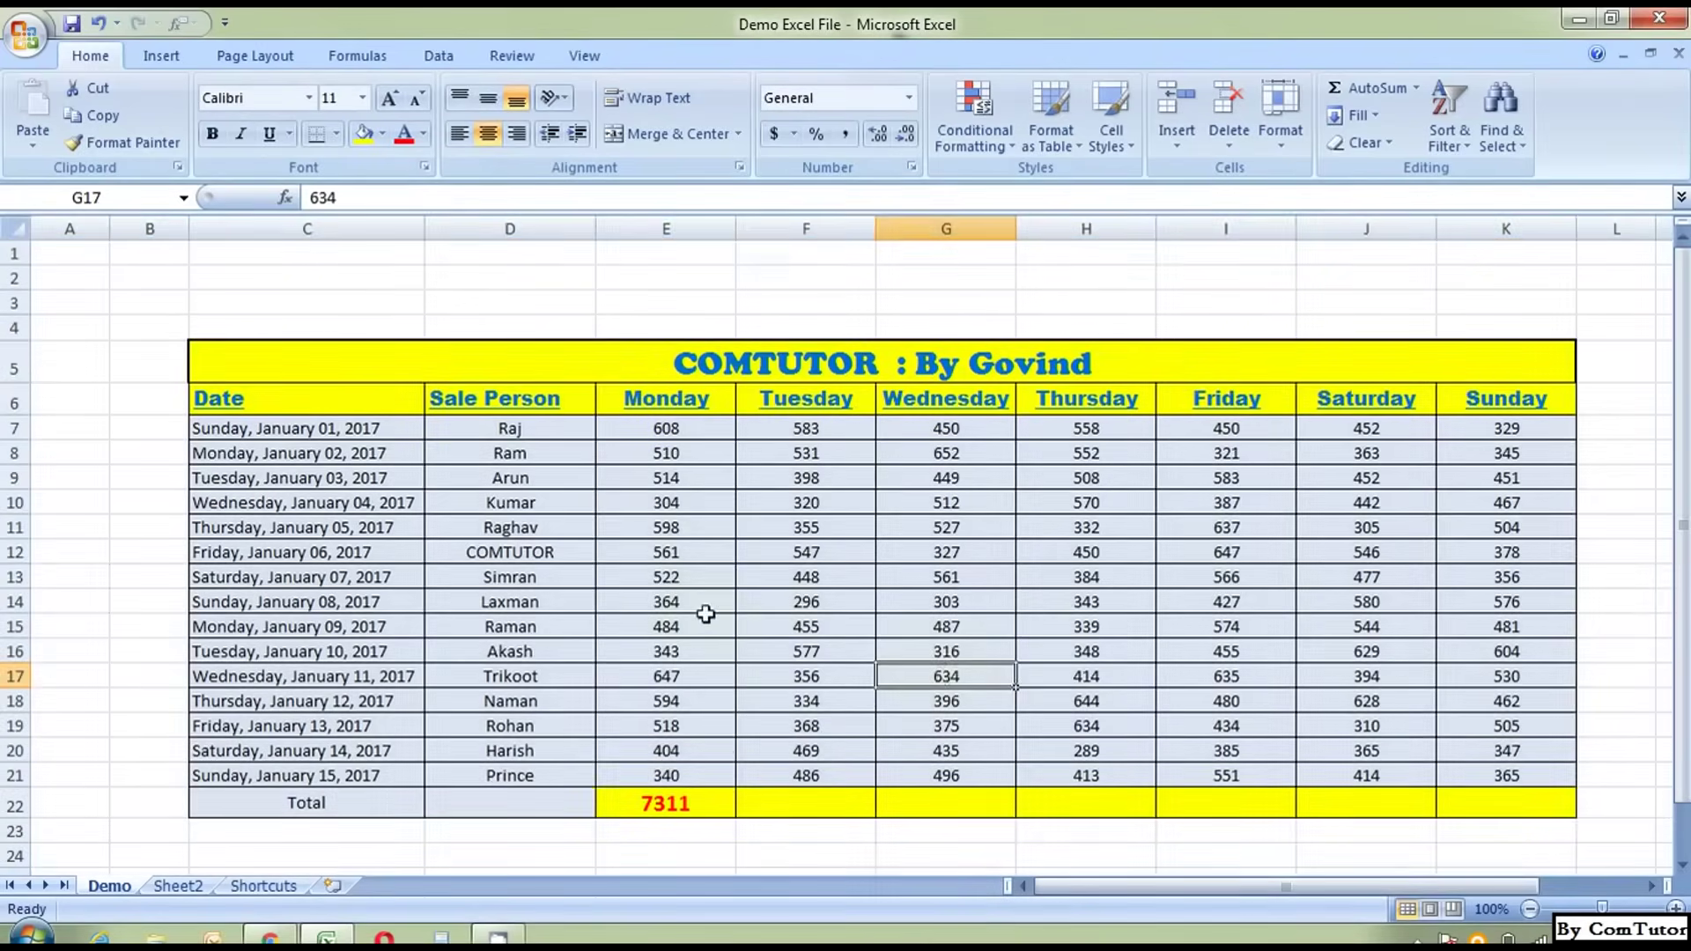
left_click(656, 526)
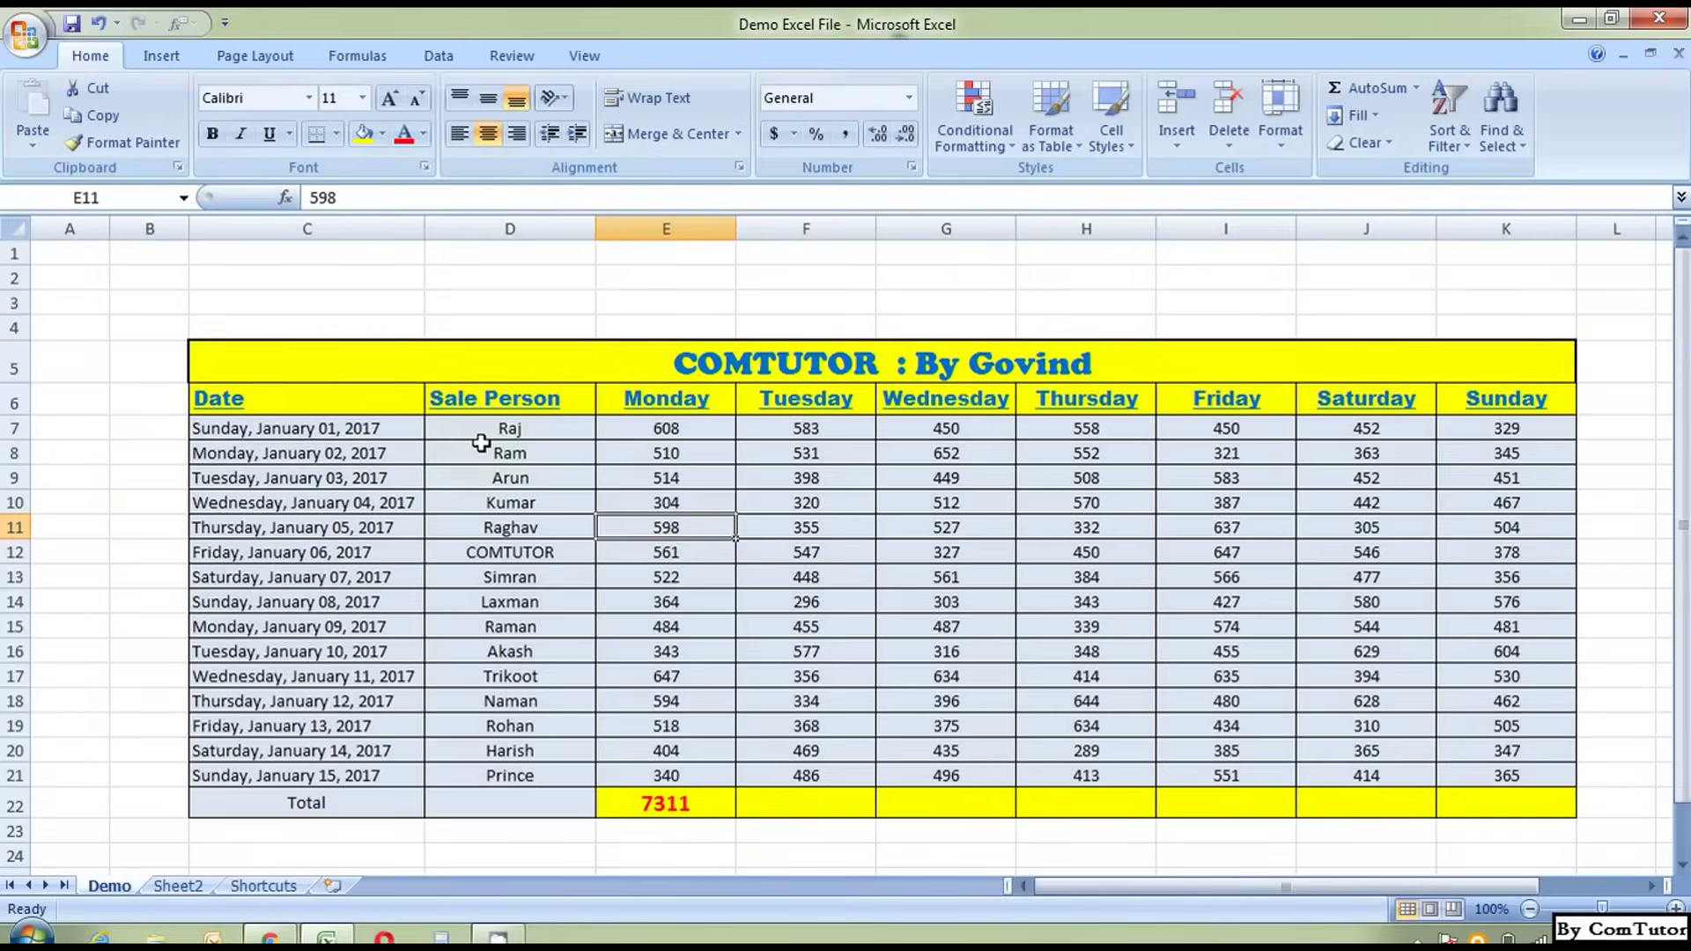
left_click(480, 444)
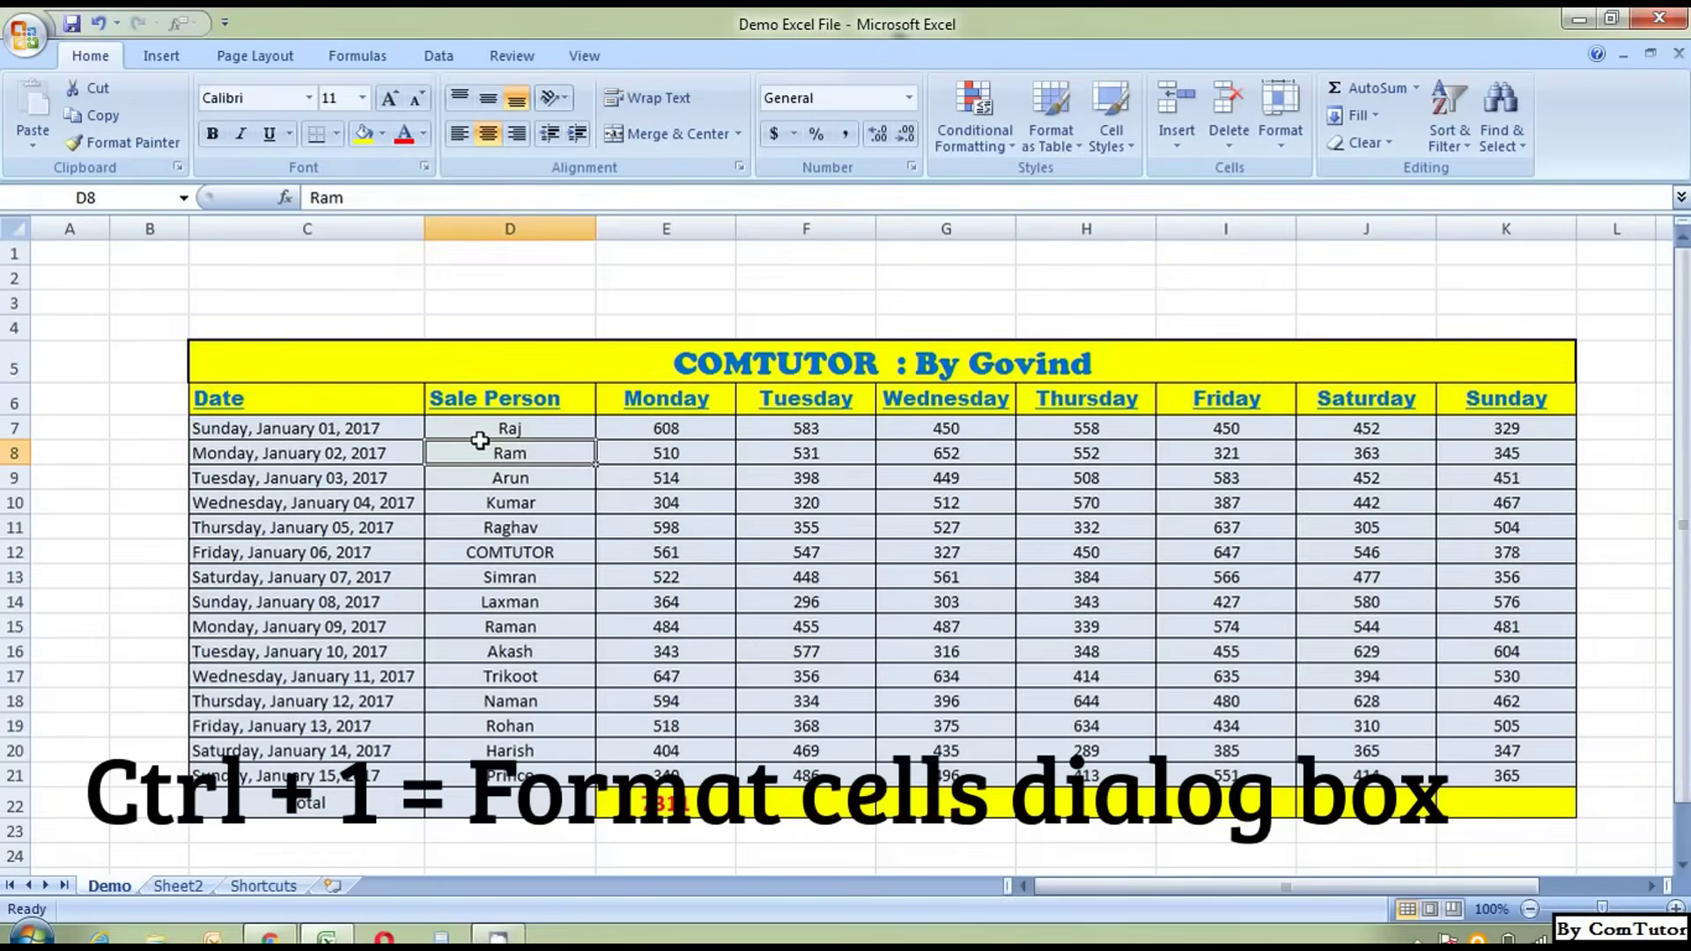
Minimize the ribbon with Ctrl+F1, then open Format Cells for D12 with Ctrl+1 and cancel it twice.
key("ctrl+F1")
left_click(529, 440)
key("ctrl+1")
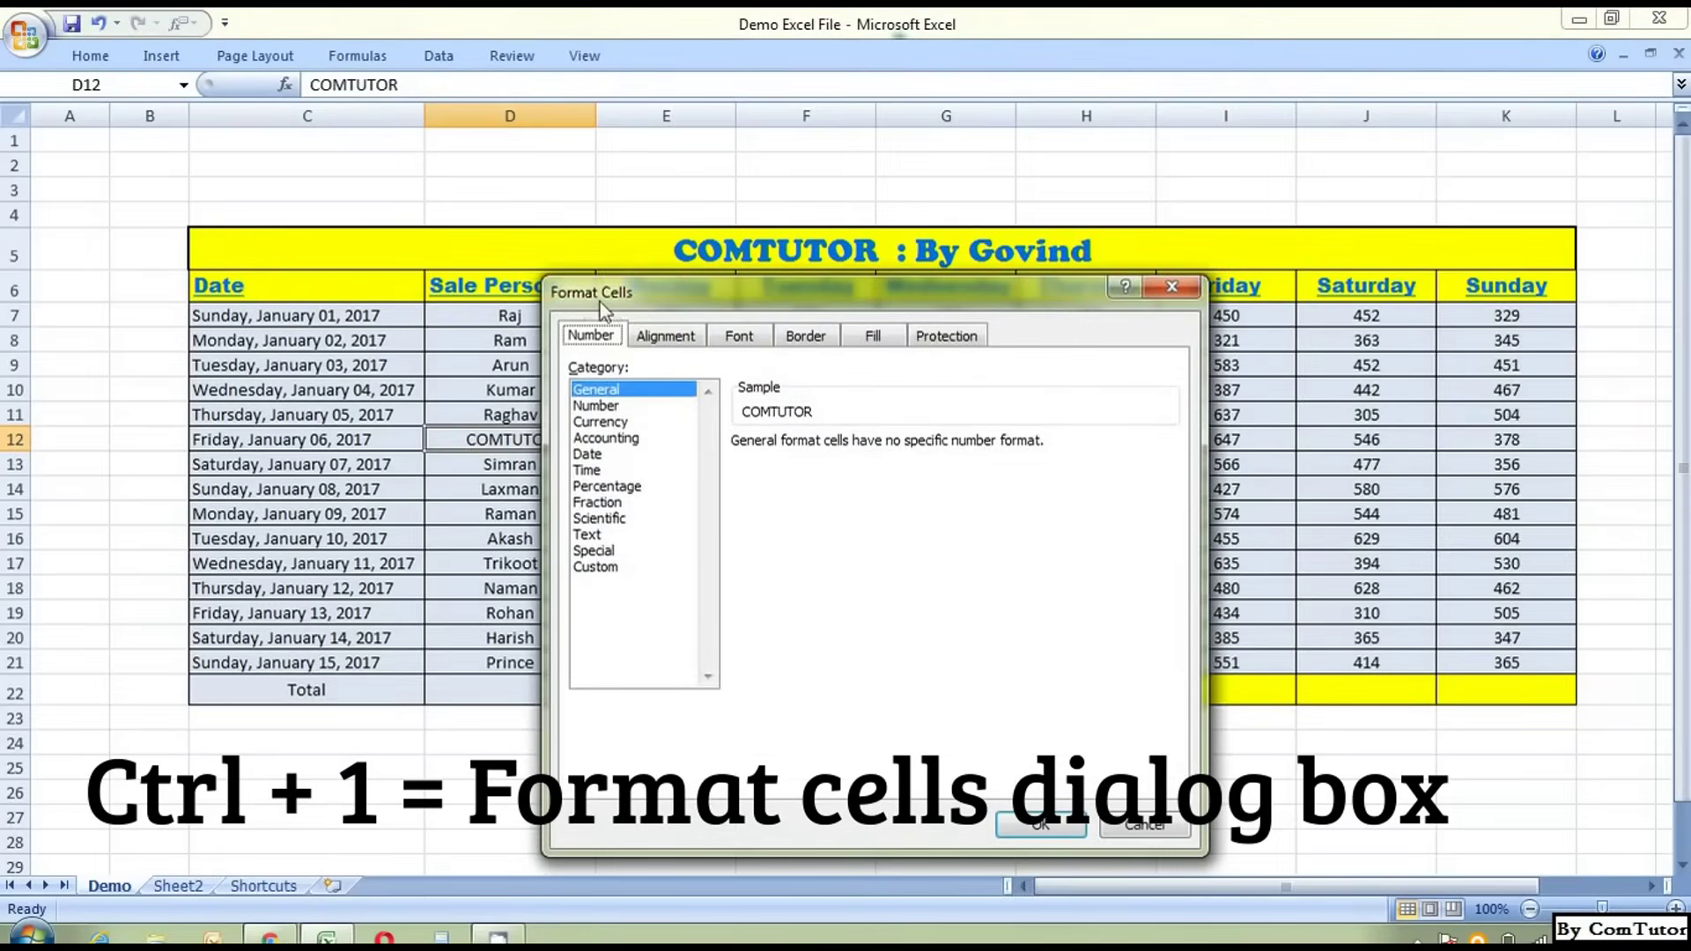
left_click_drag(705, 305, 667, 231)
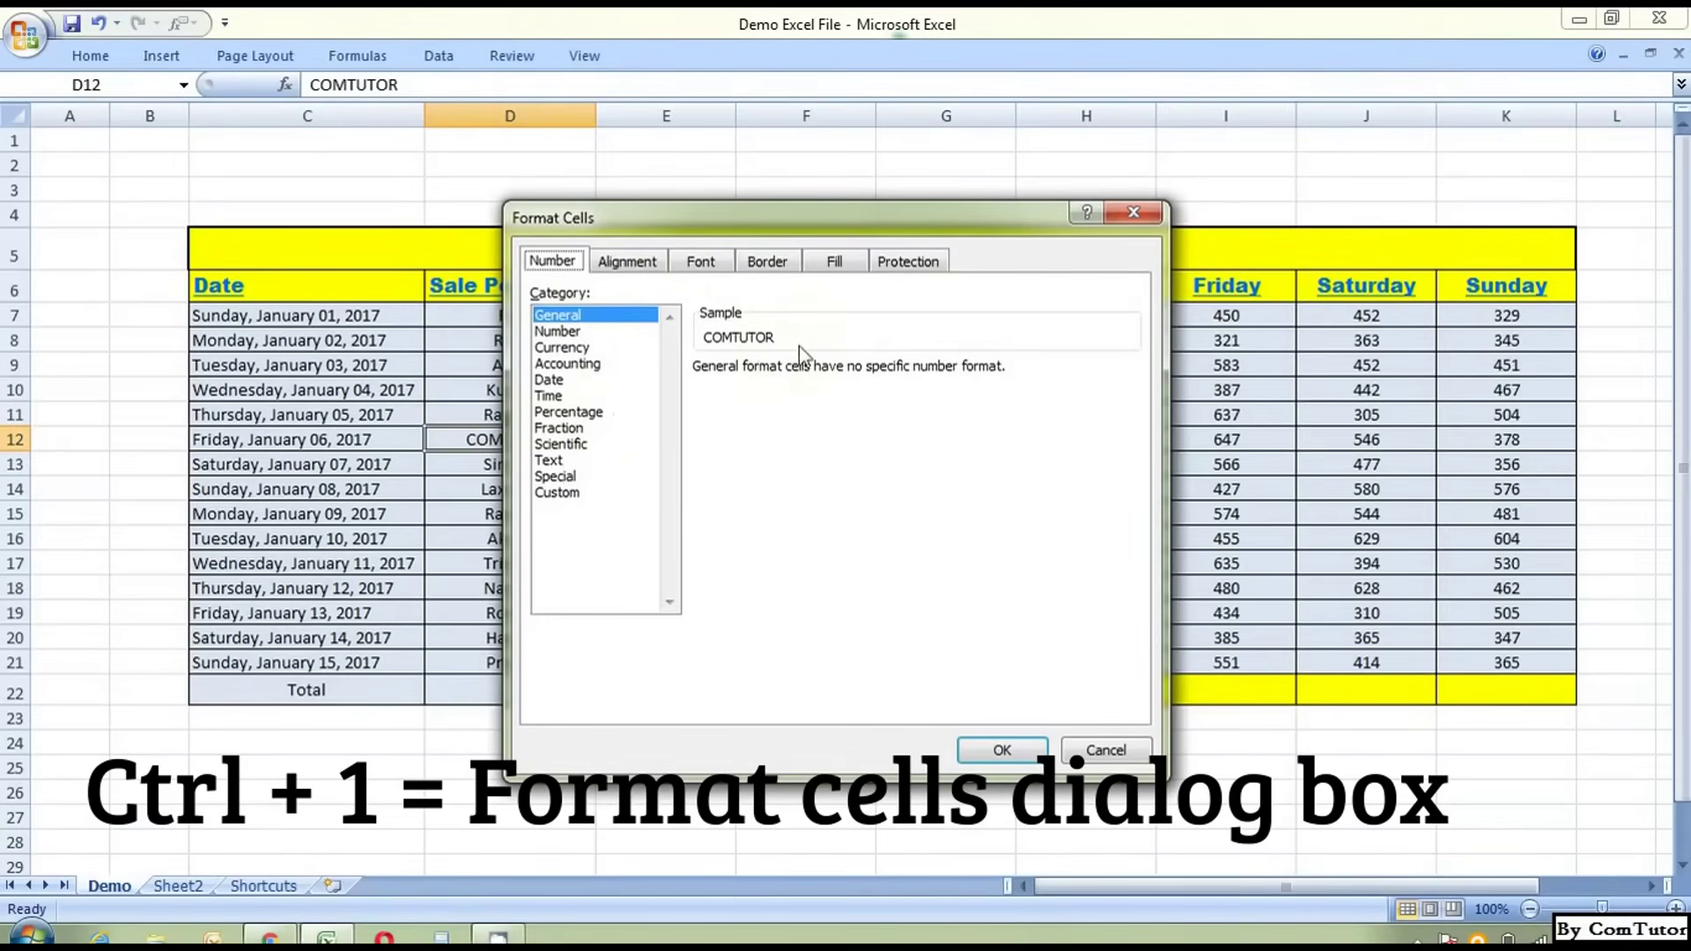
left_click(1105, 753)
key("ctrl+1")
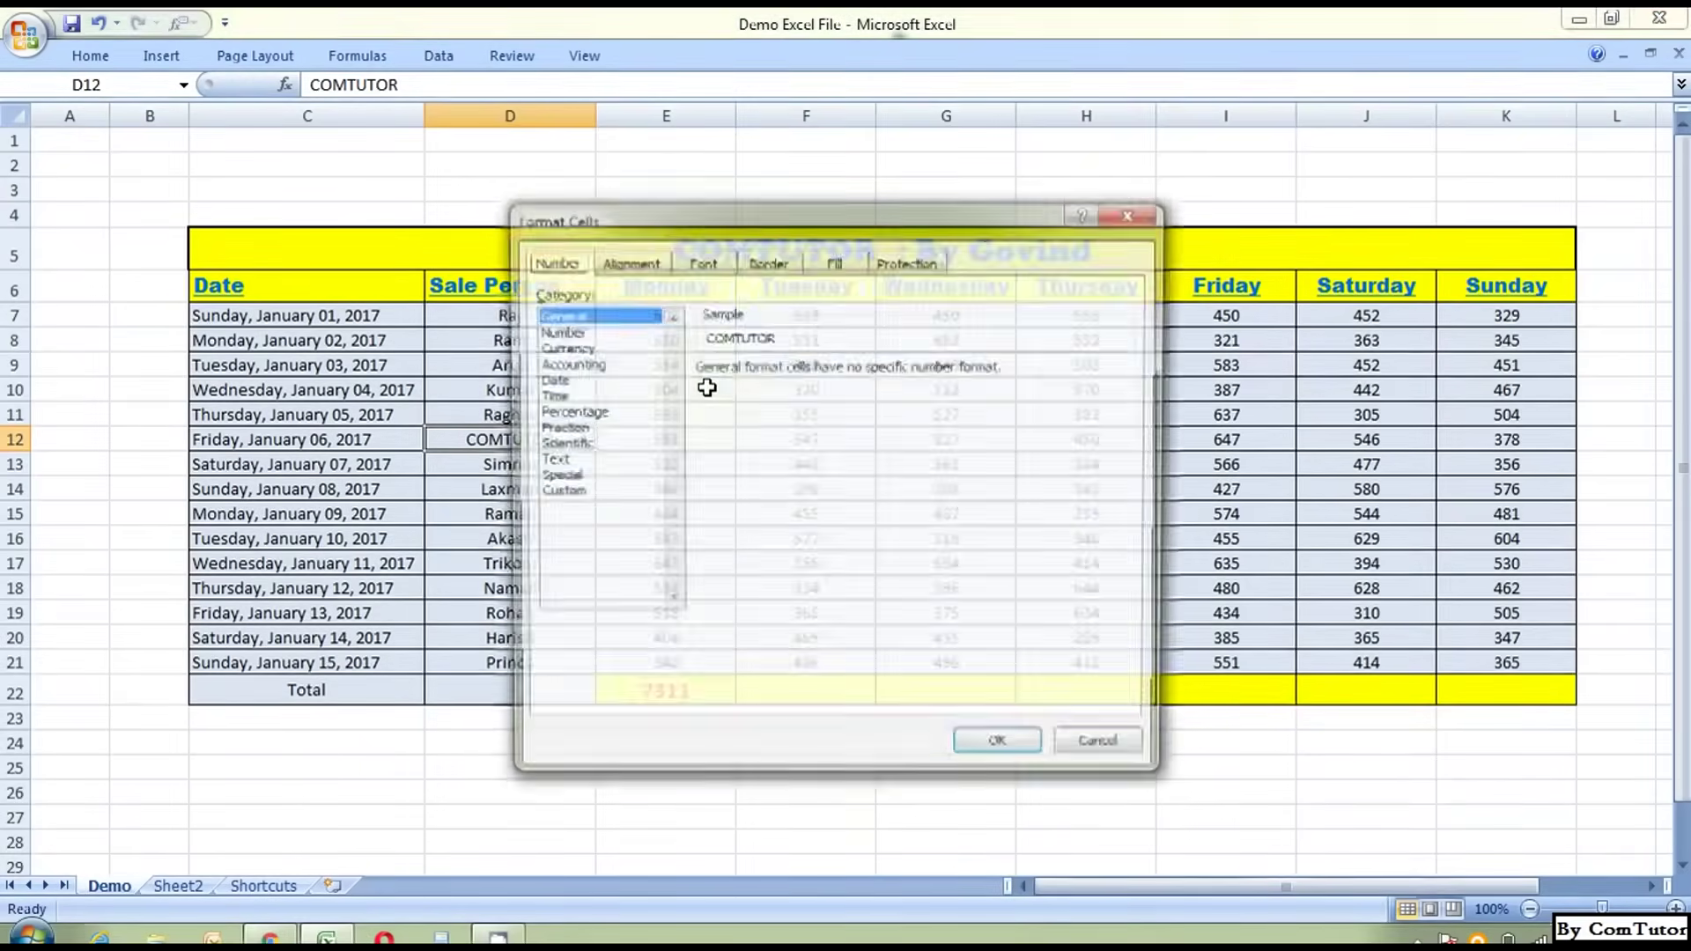
left_click(1105, 751)
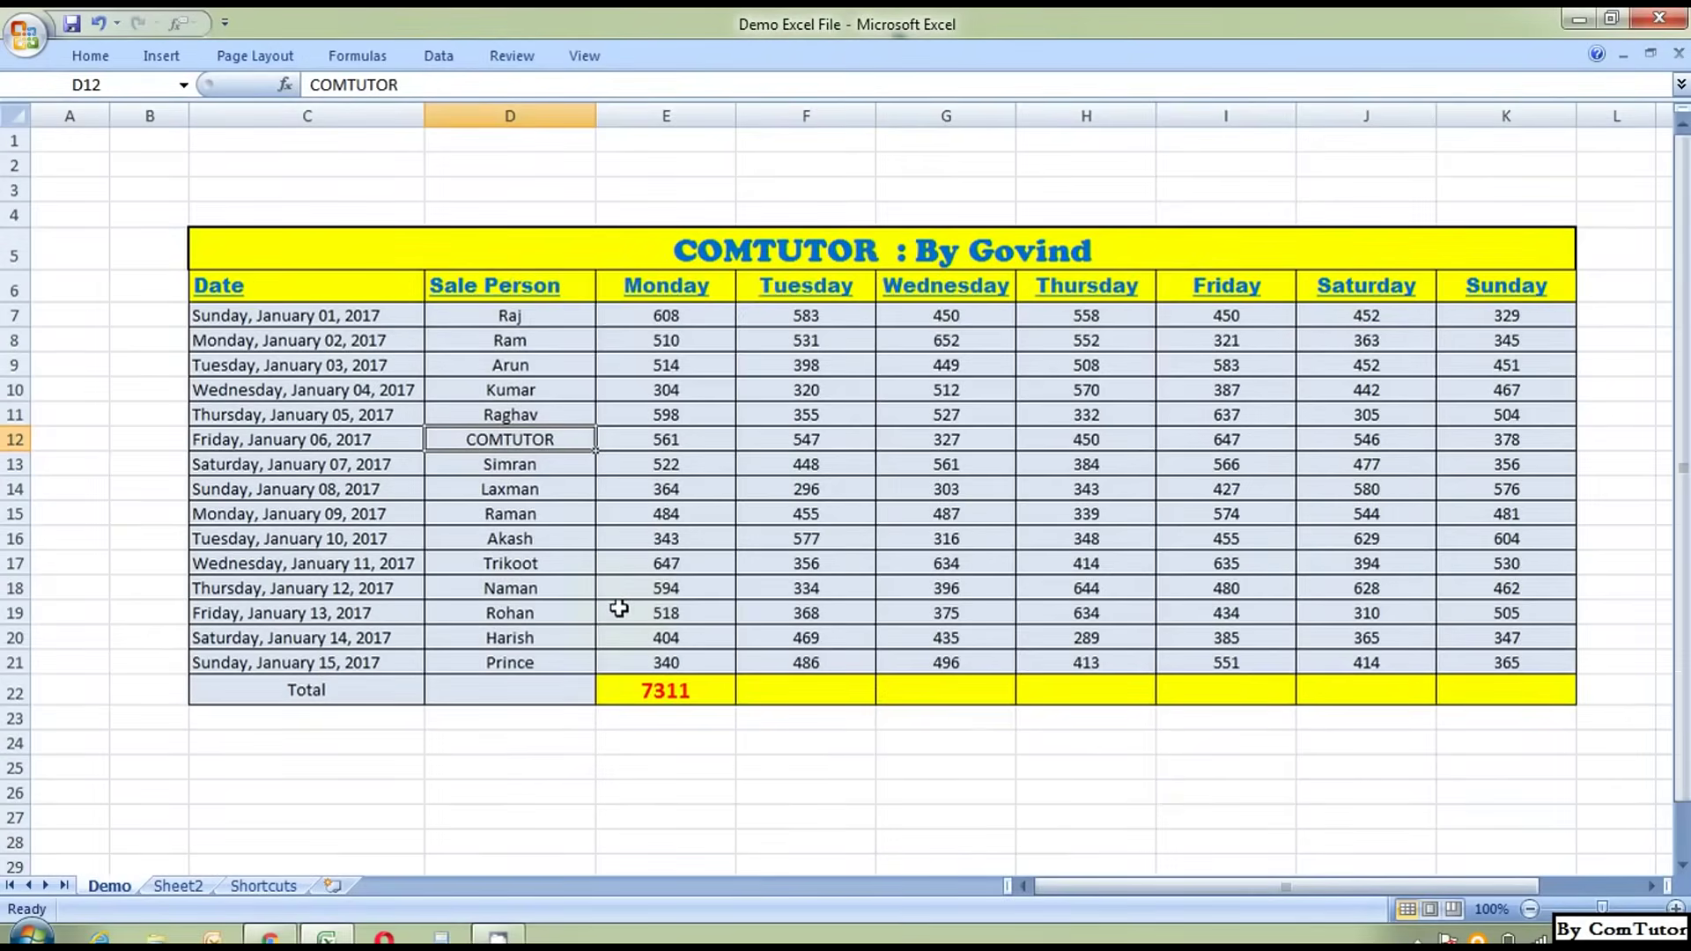
left_click(558, 314)
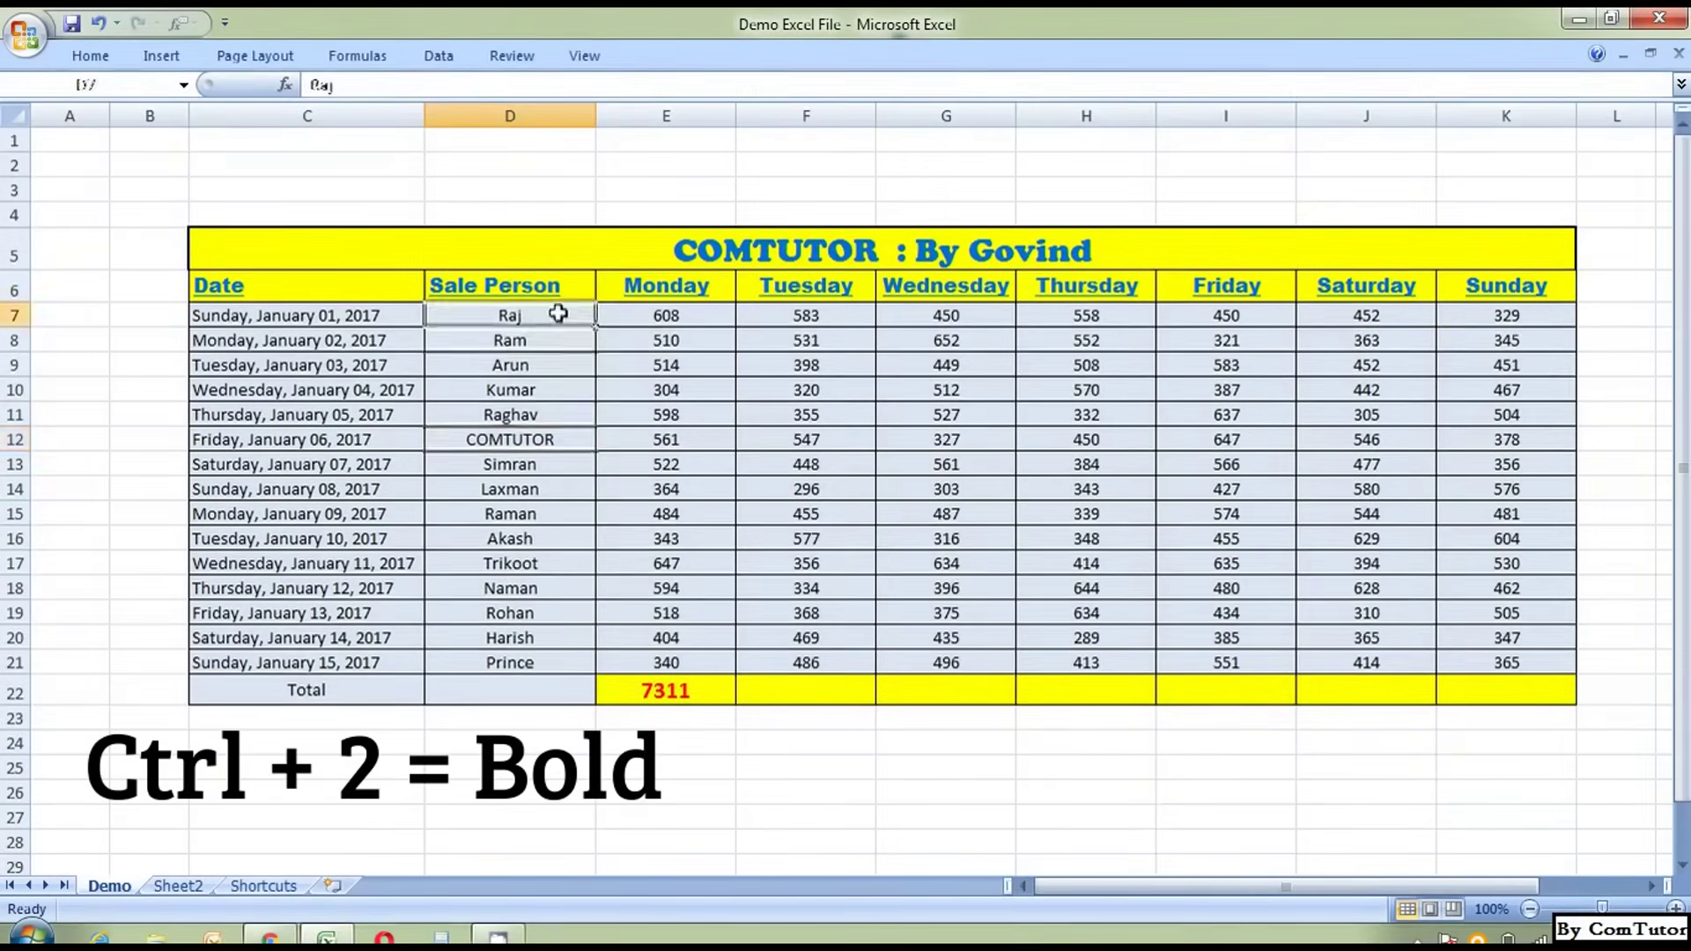
left_click_drag(559, 314, 571, 664)
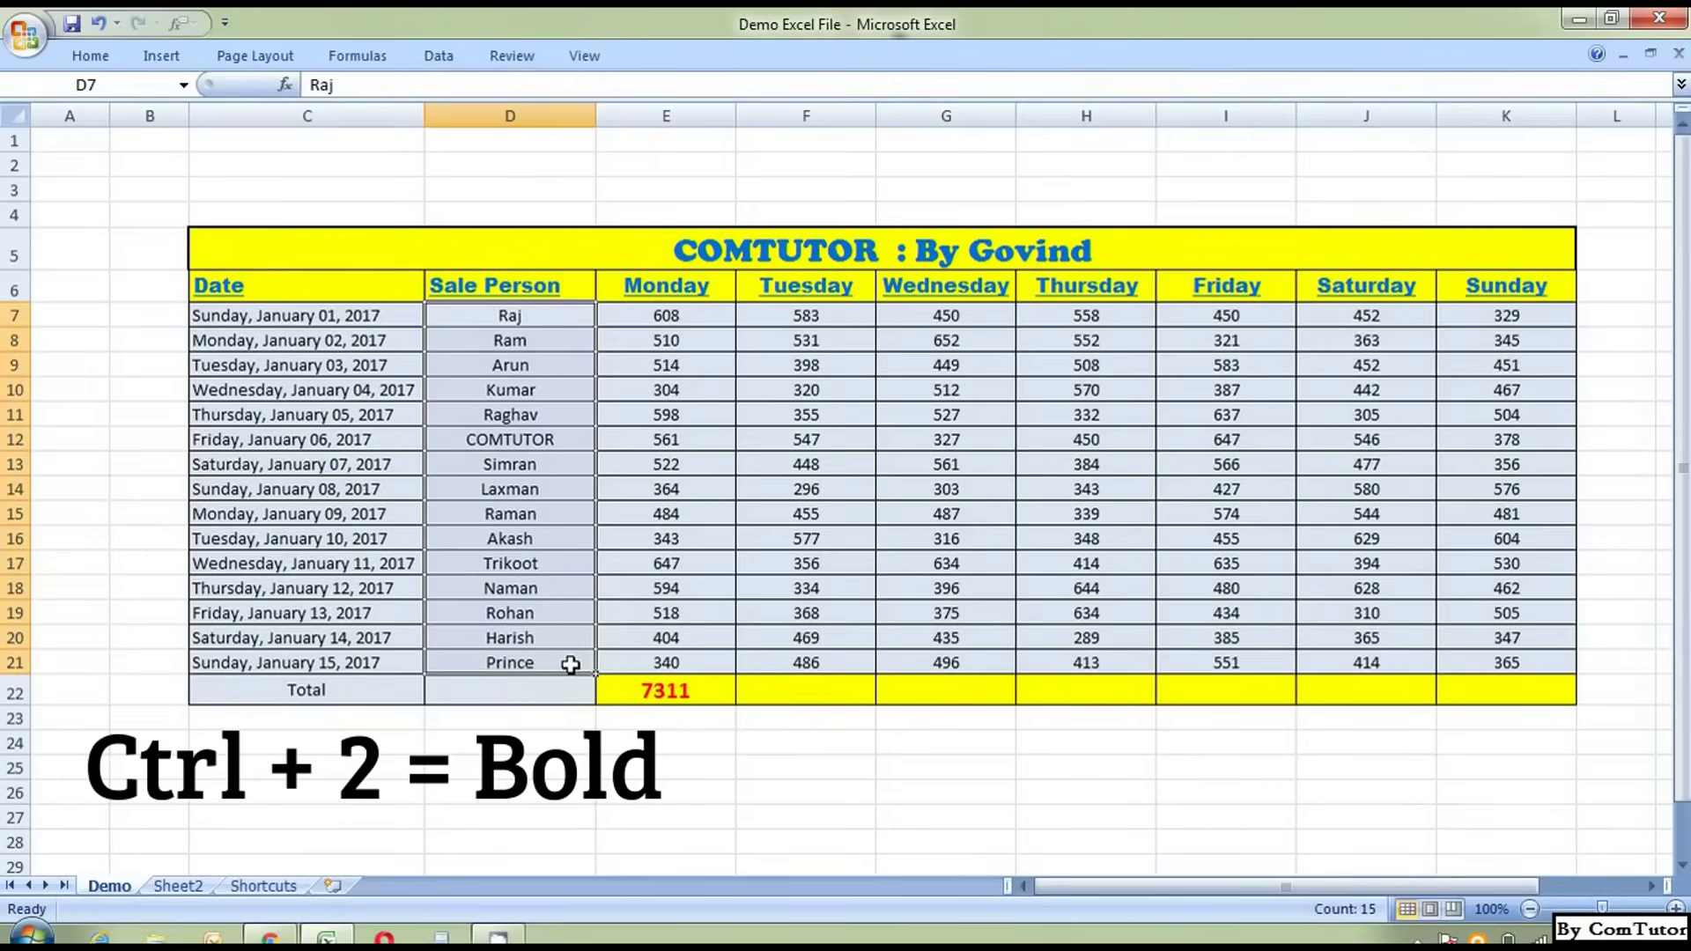
key("ctrl+2")
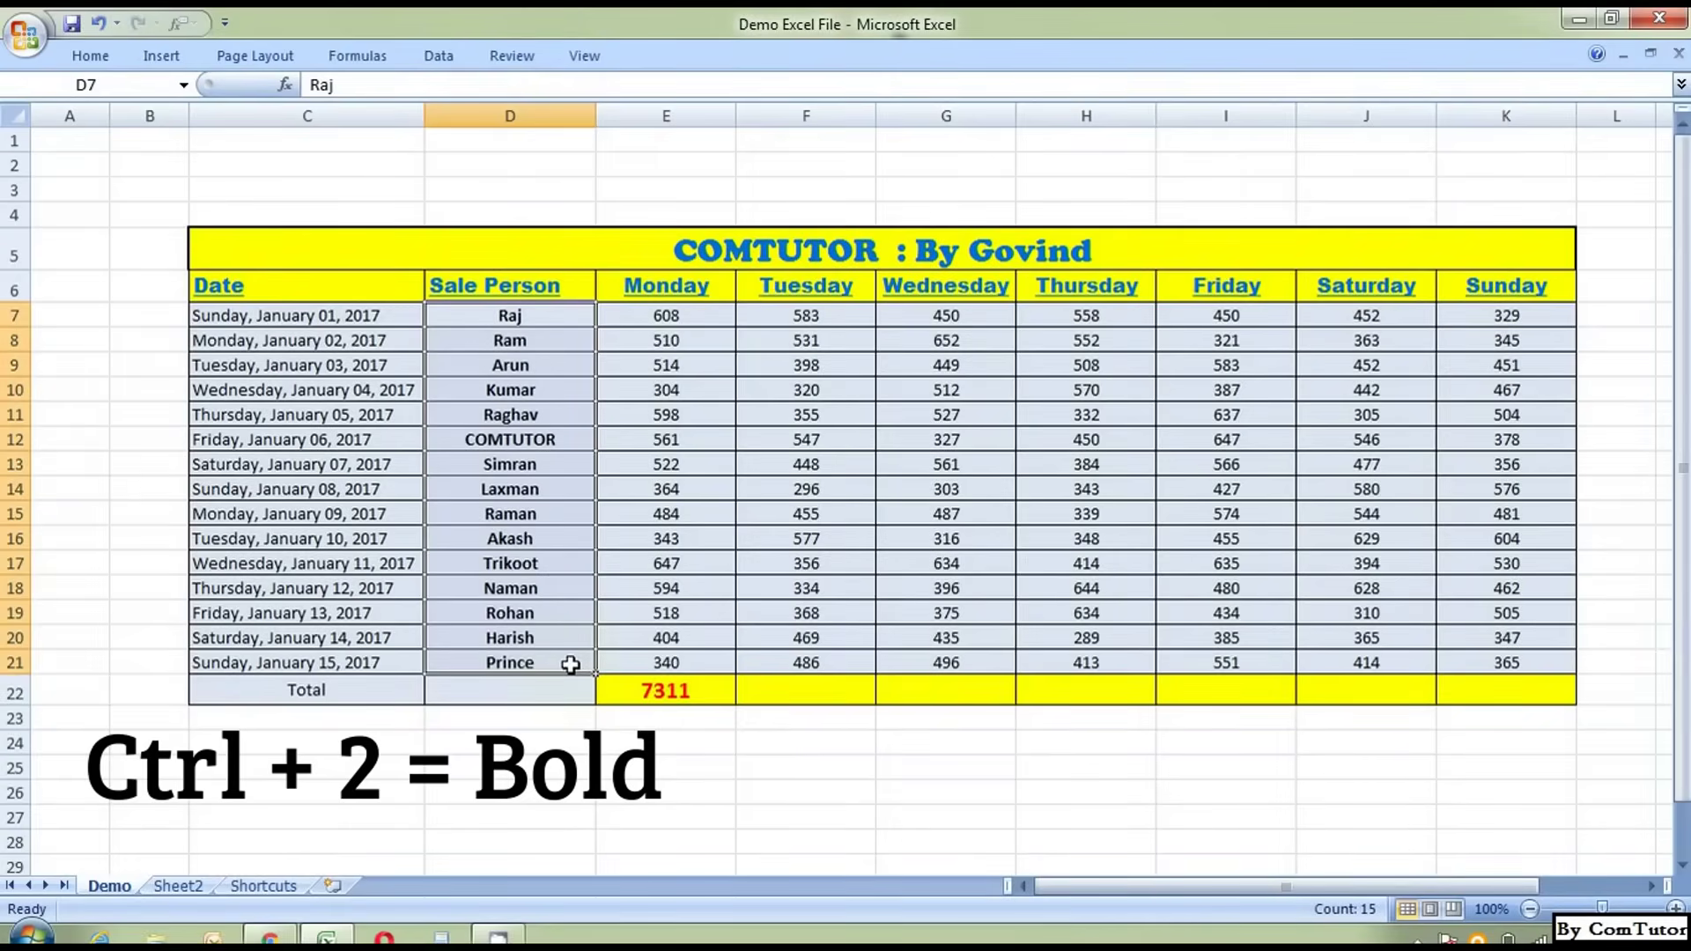
key("ctrl+2")
key("ctrl+2")
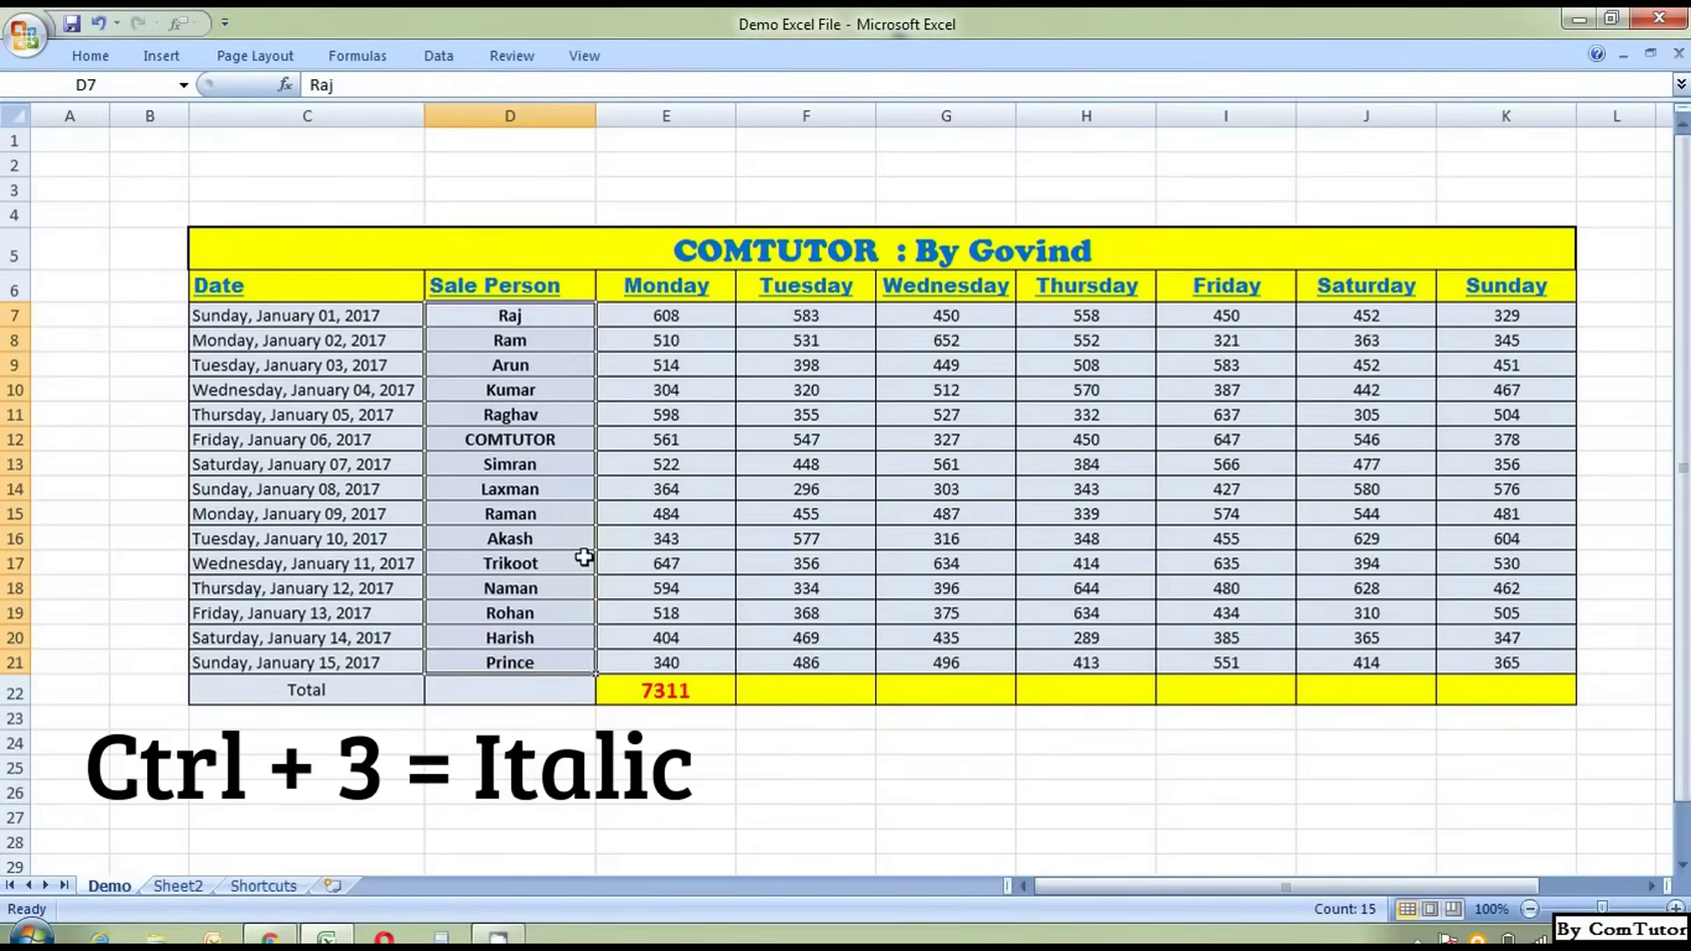
key("ctrl+3")
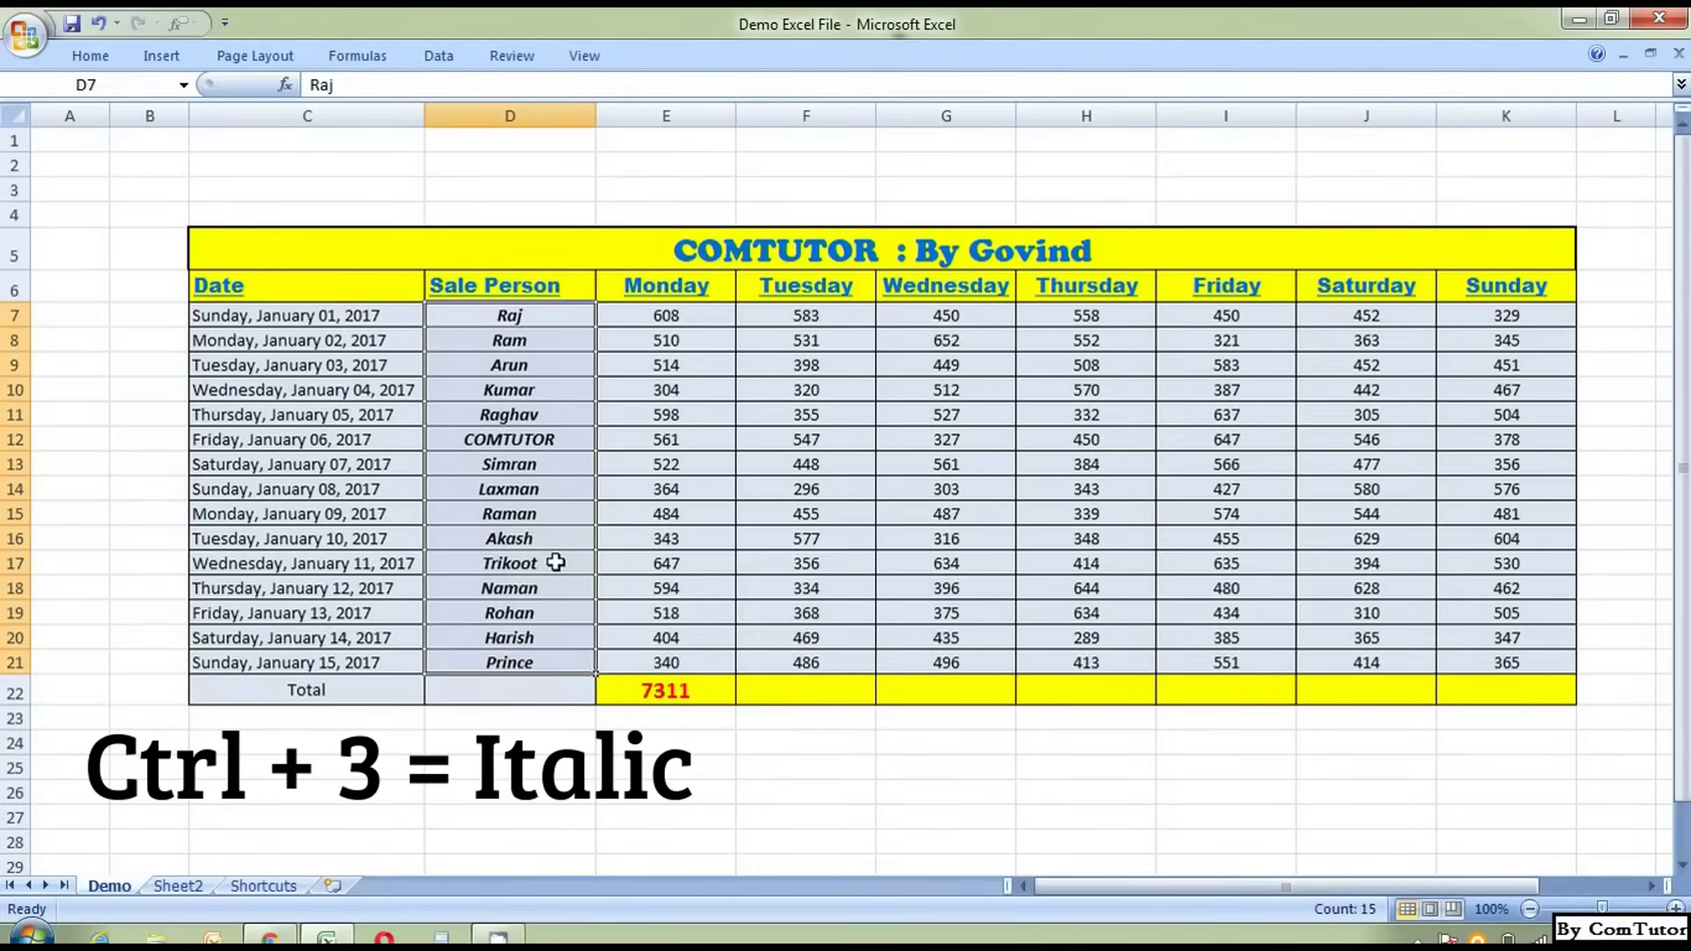
key("ctrl+3")
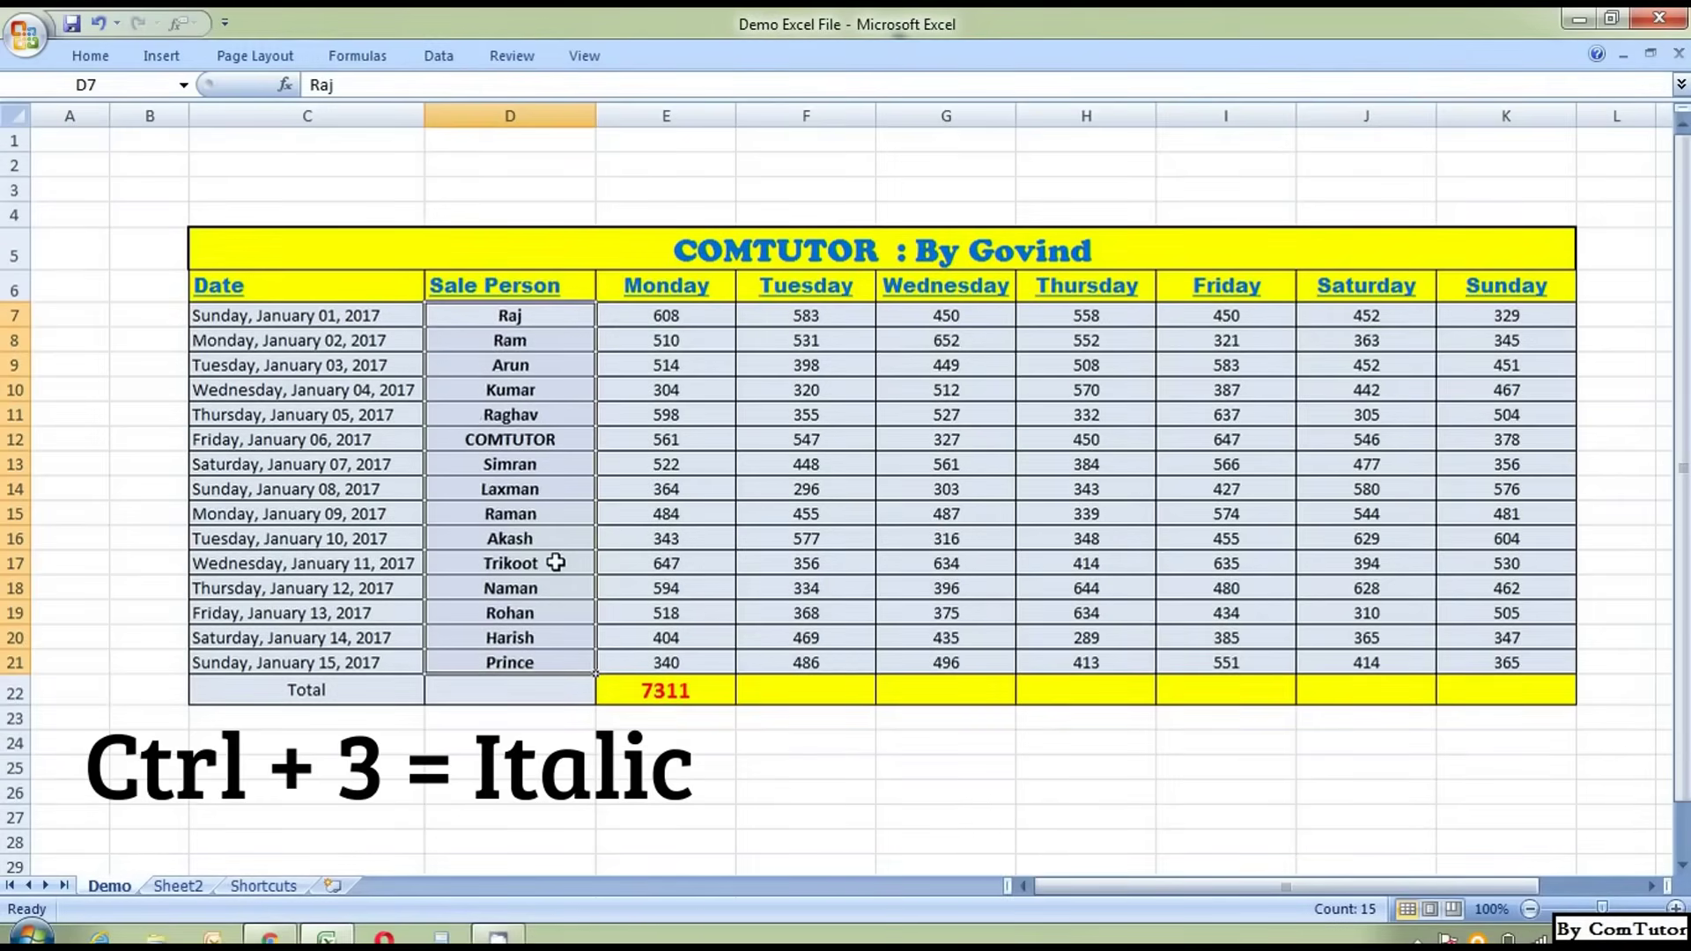
key("ctrl+3")
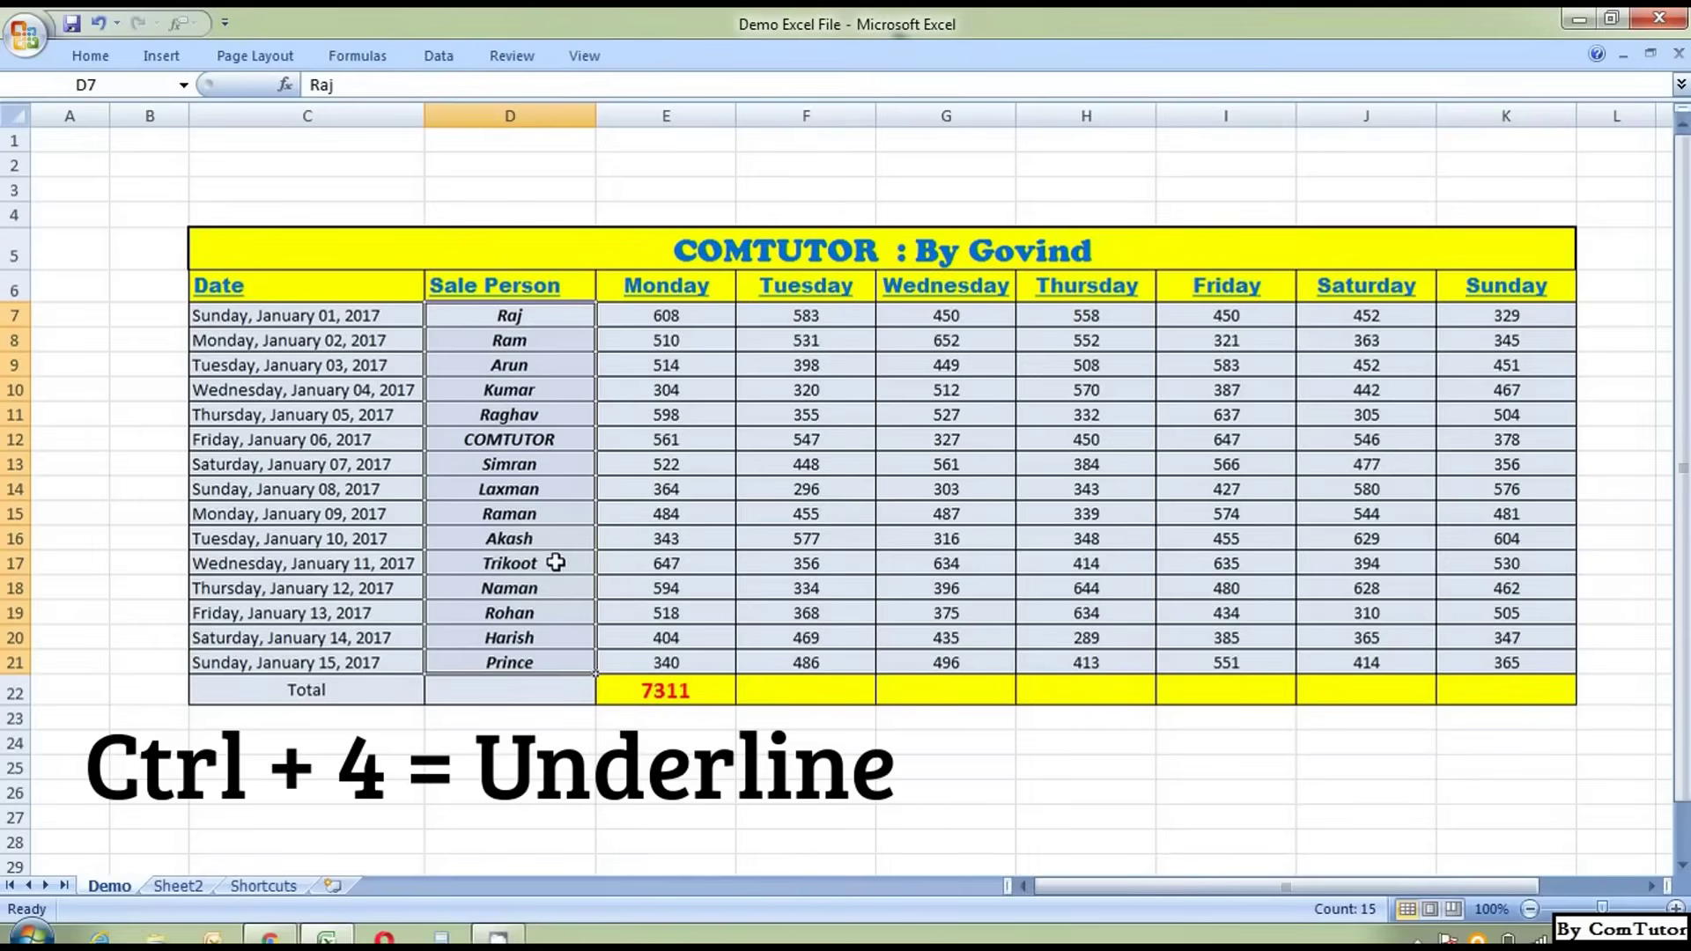
key("ctrl+4")
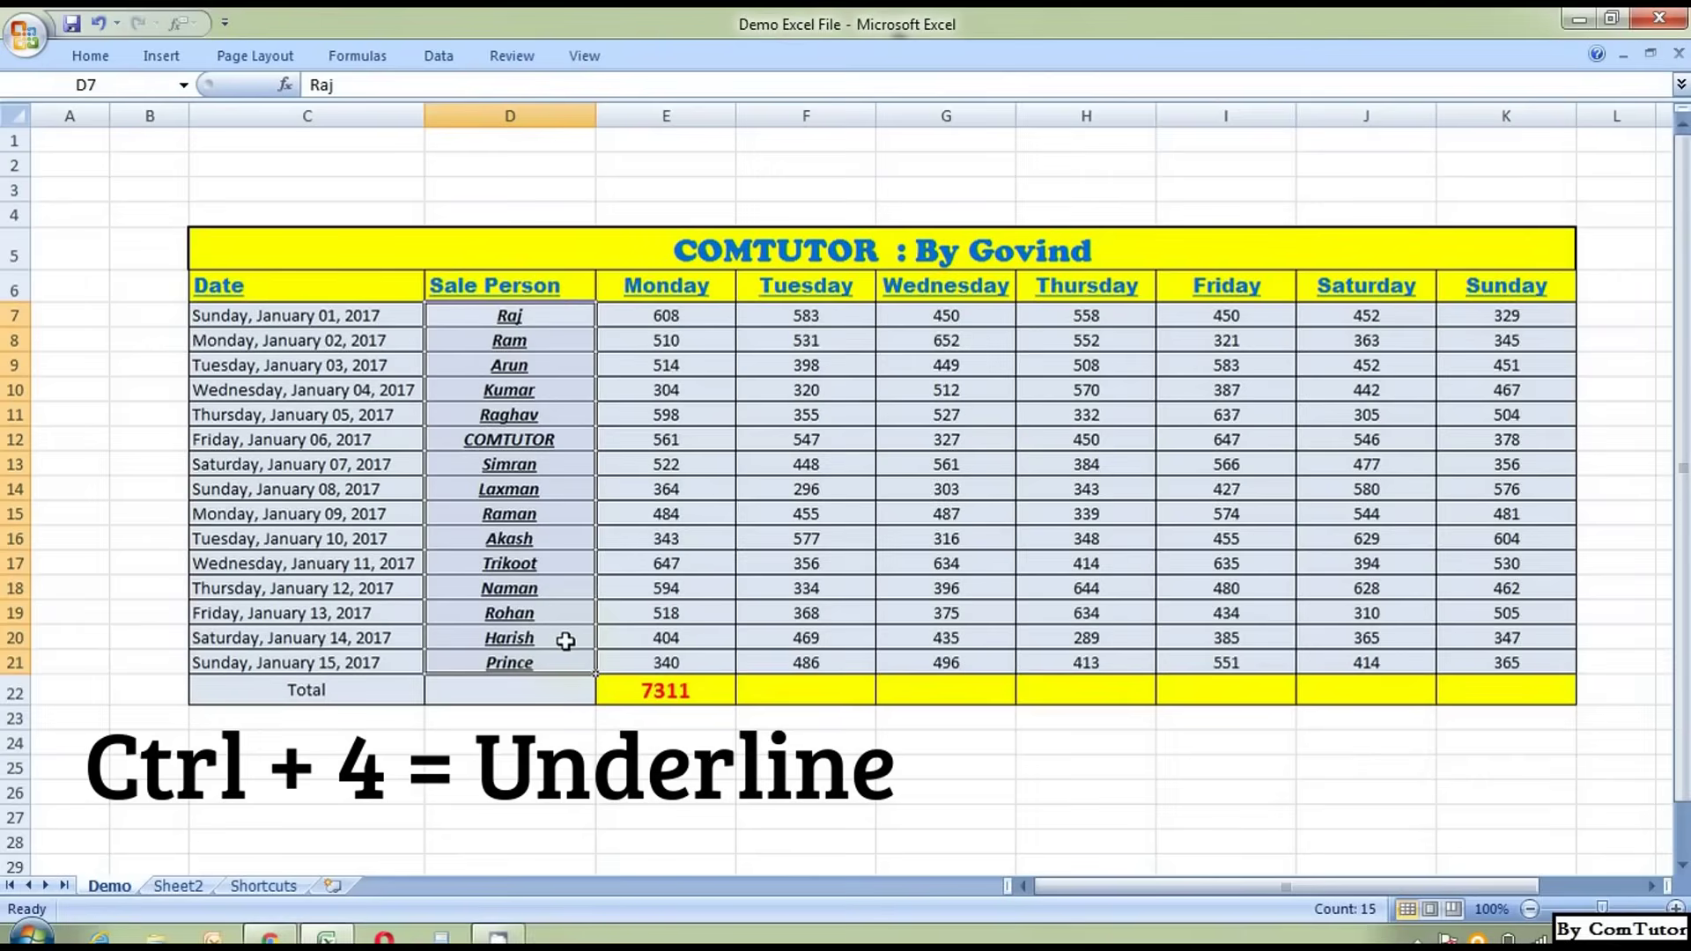
key("ctrl+4")
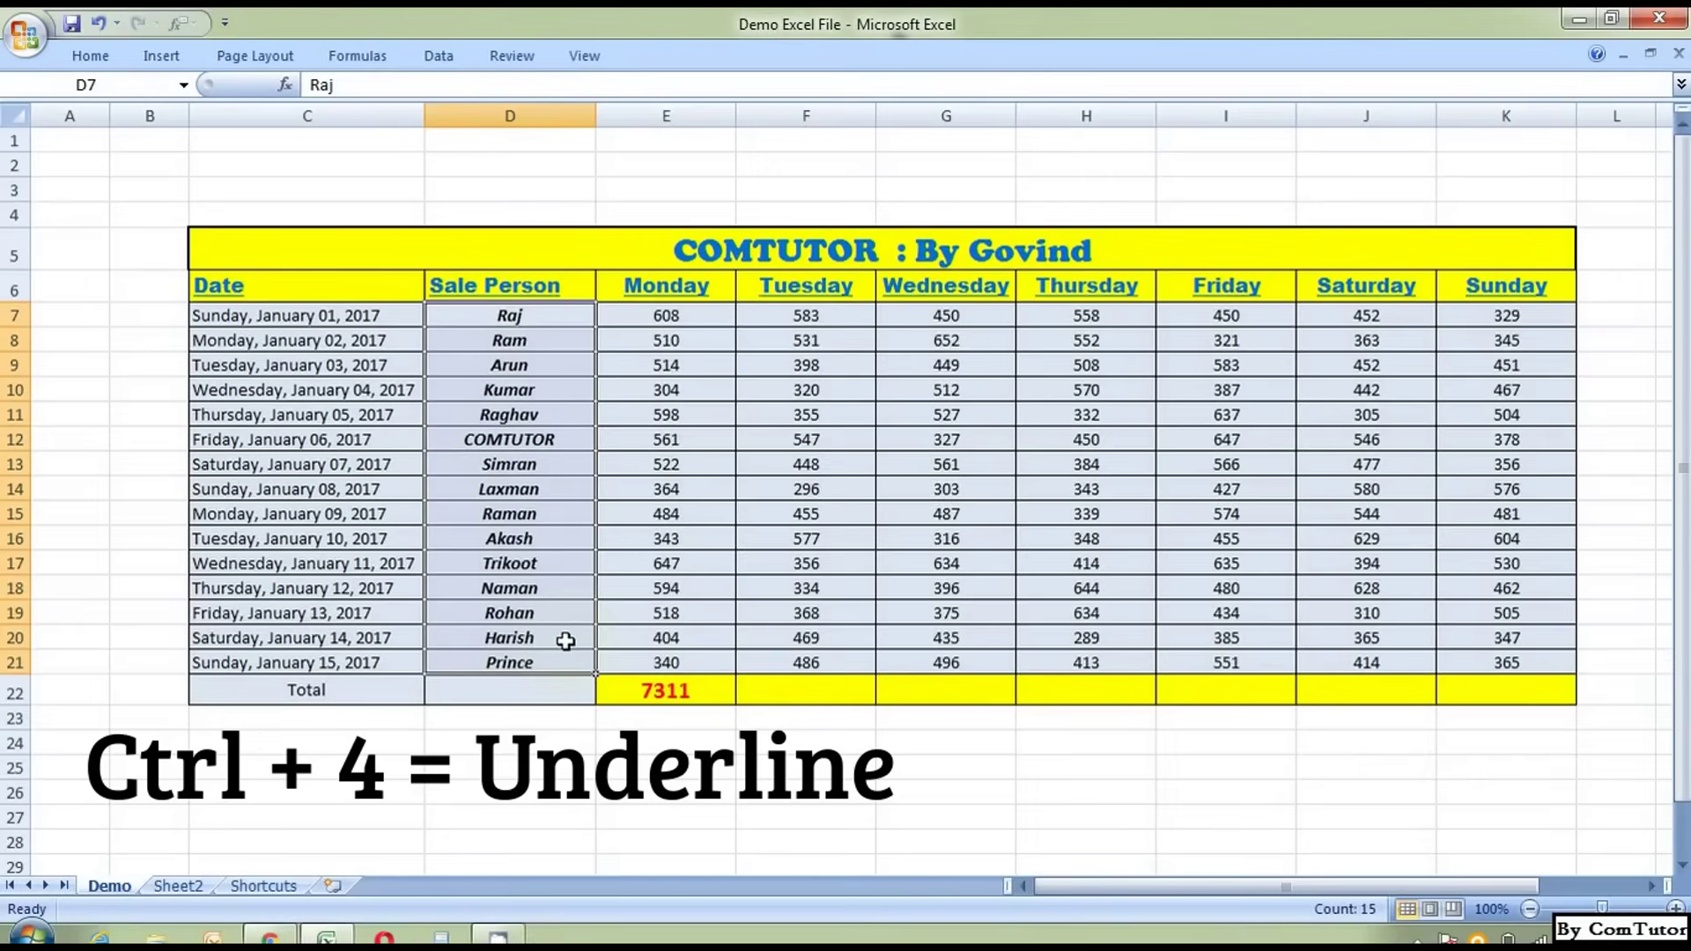
key("ctrl+3")
key("ctrl+2")
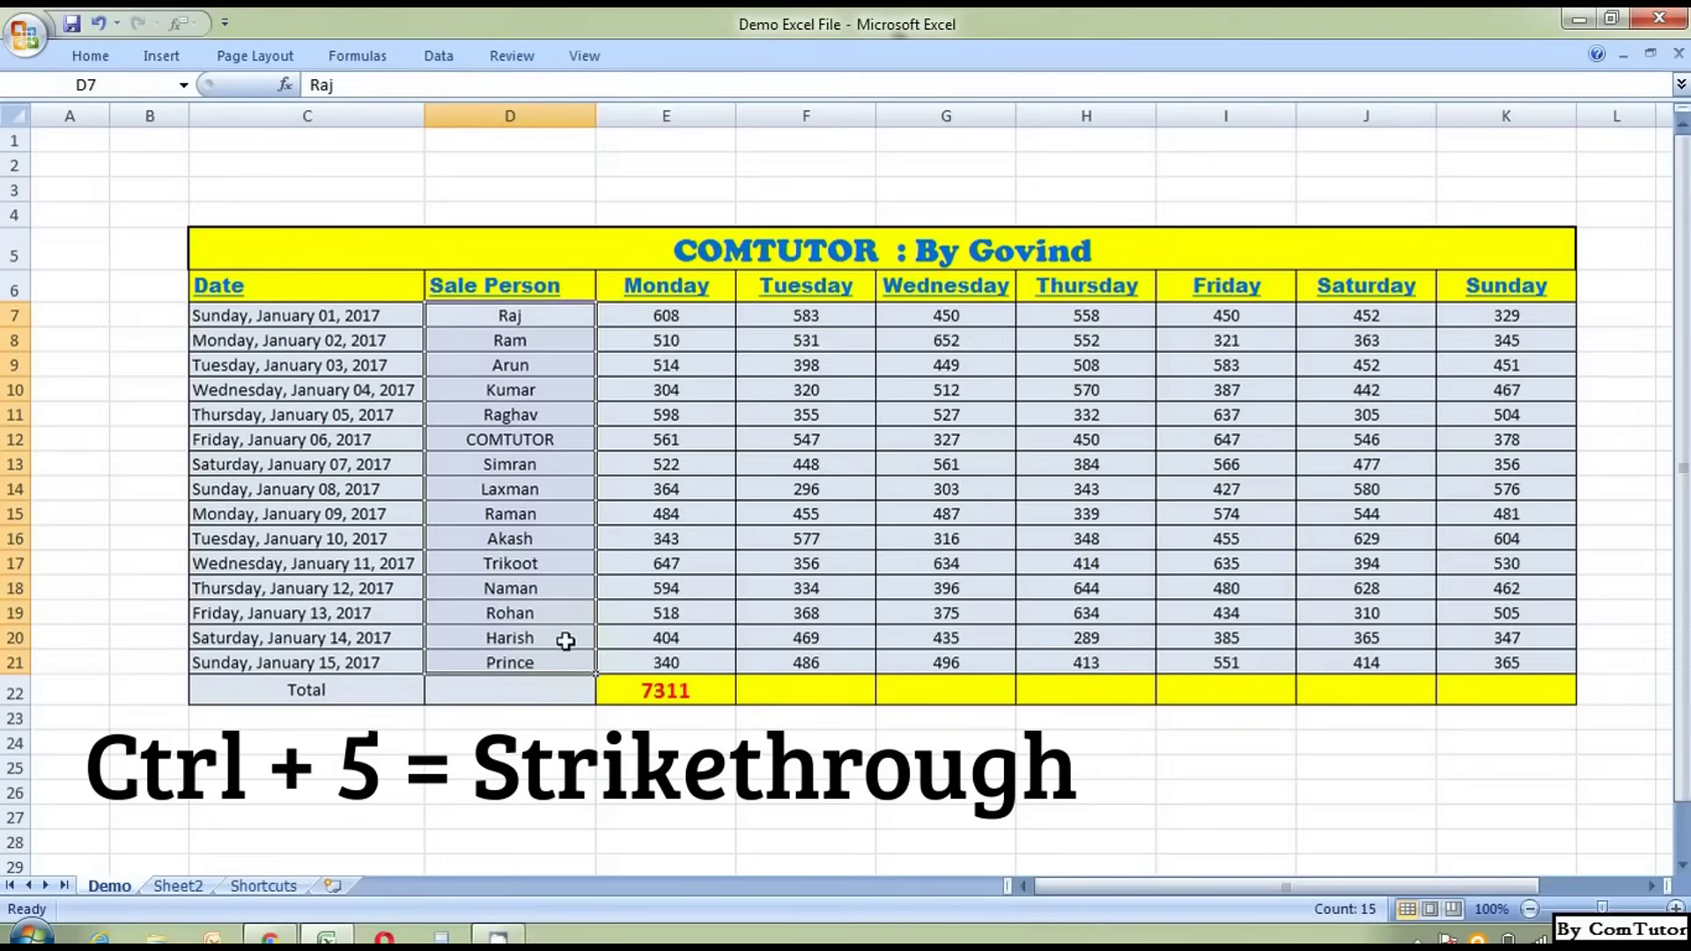
Apply strikethrough to the Sale Person names in D7:D21 with Ctrl+5.
key("ctrl+5")
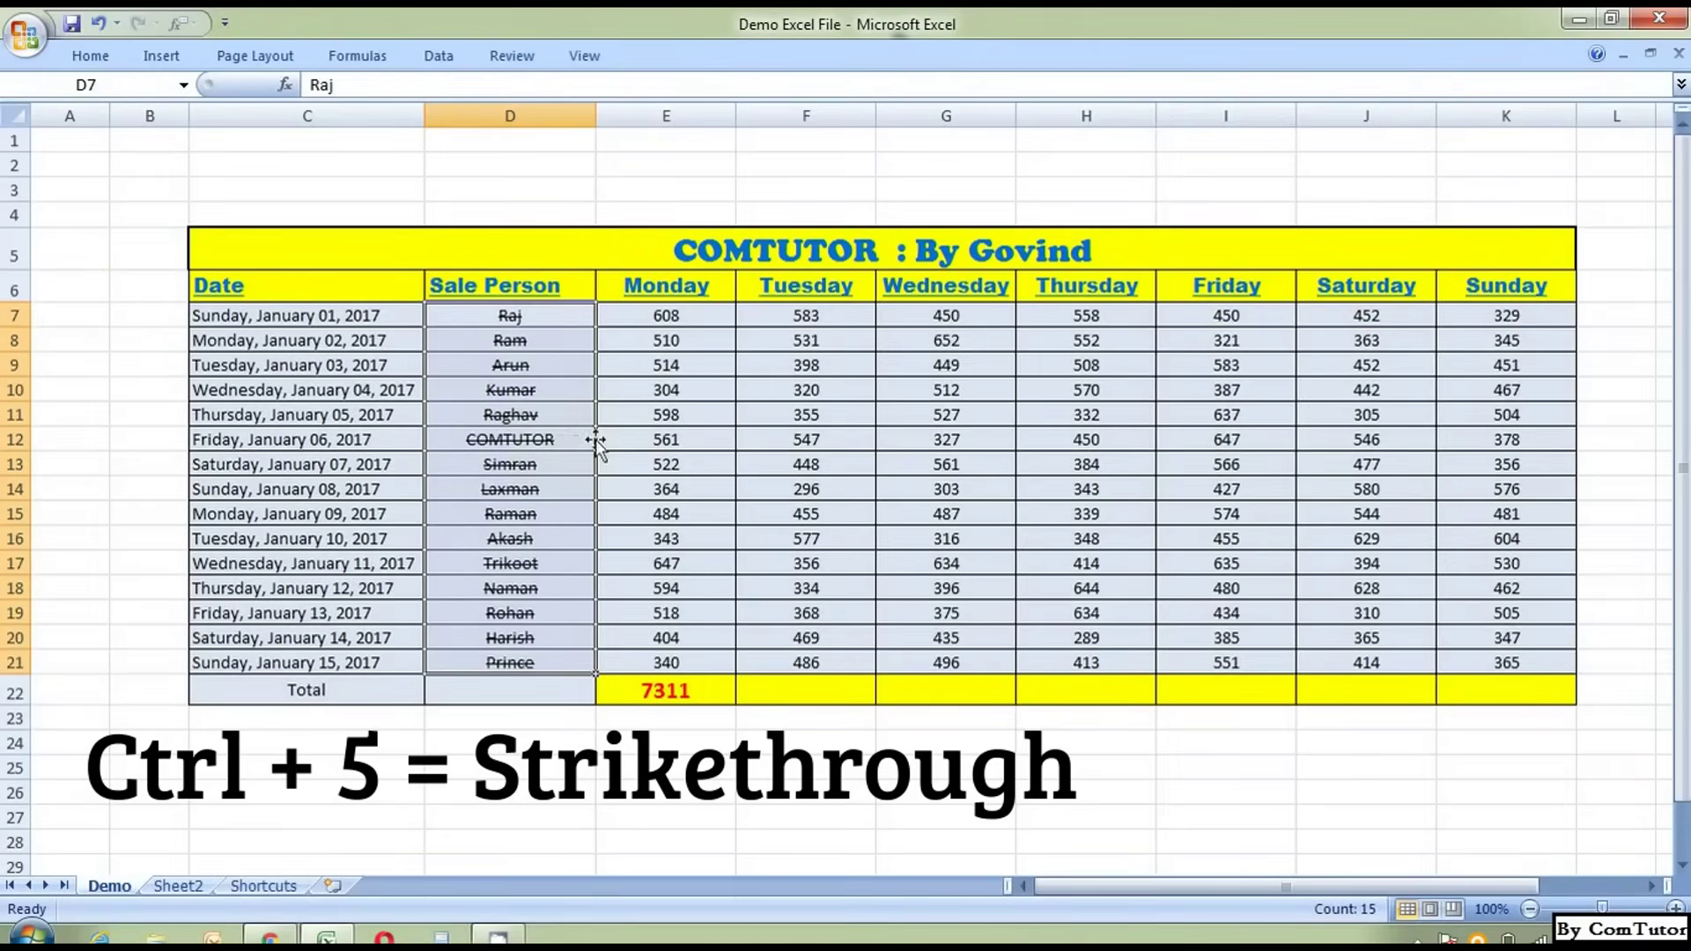
left_click(608, 441)
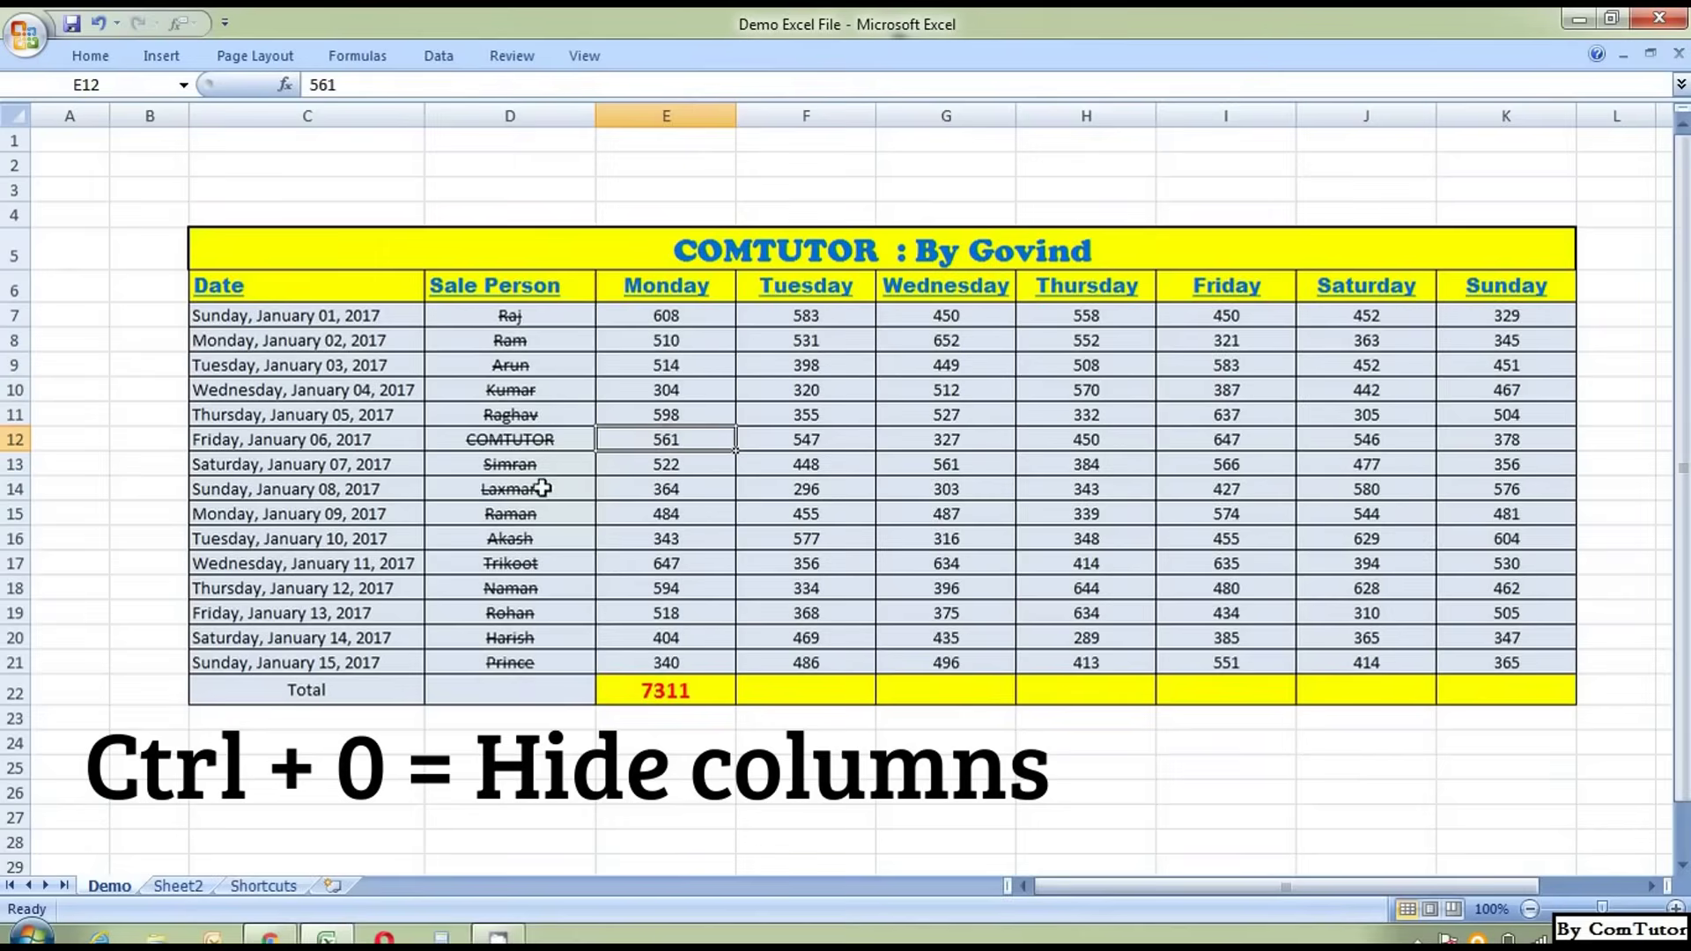
Hide the empty column B with Ctrl+0.
left_click(151, 115)
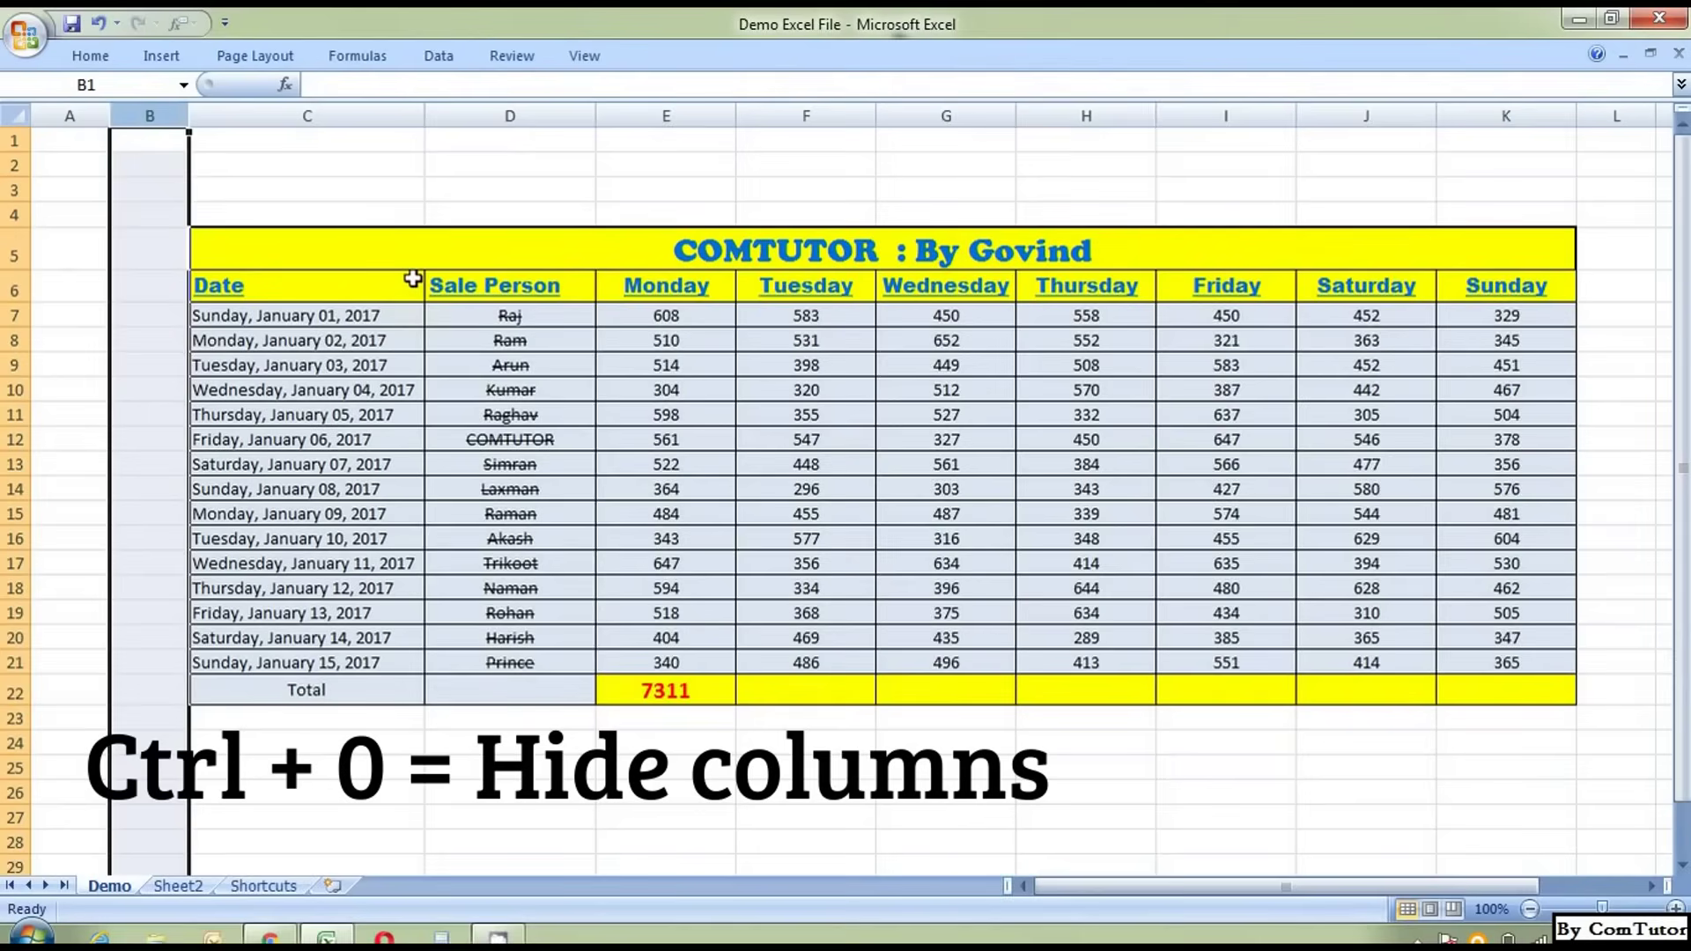
key("ctrl+0")
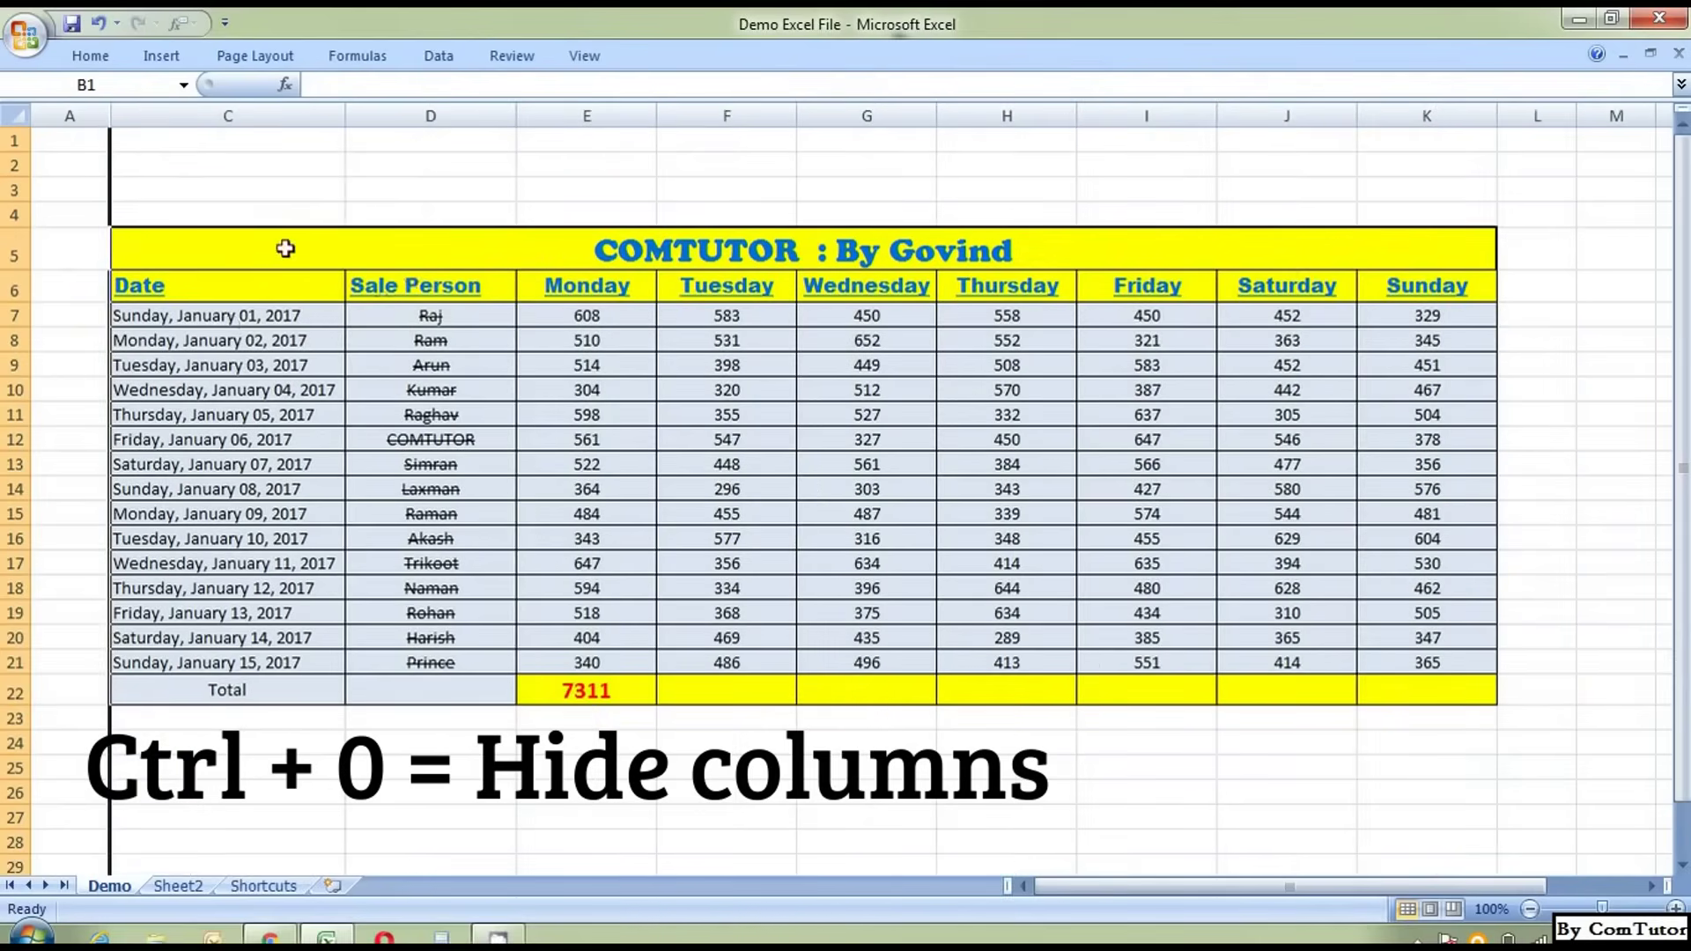
left_click(221, 340)
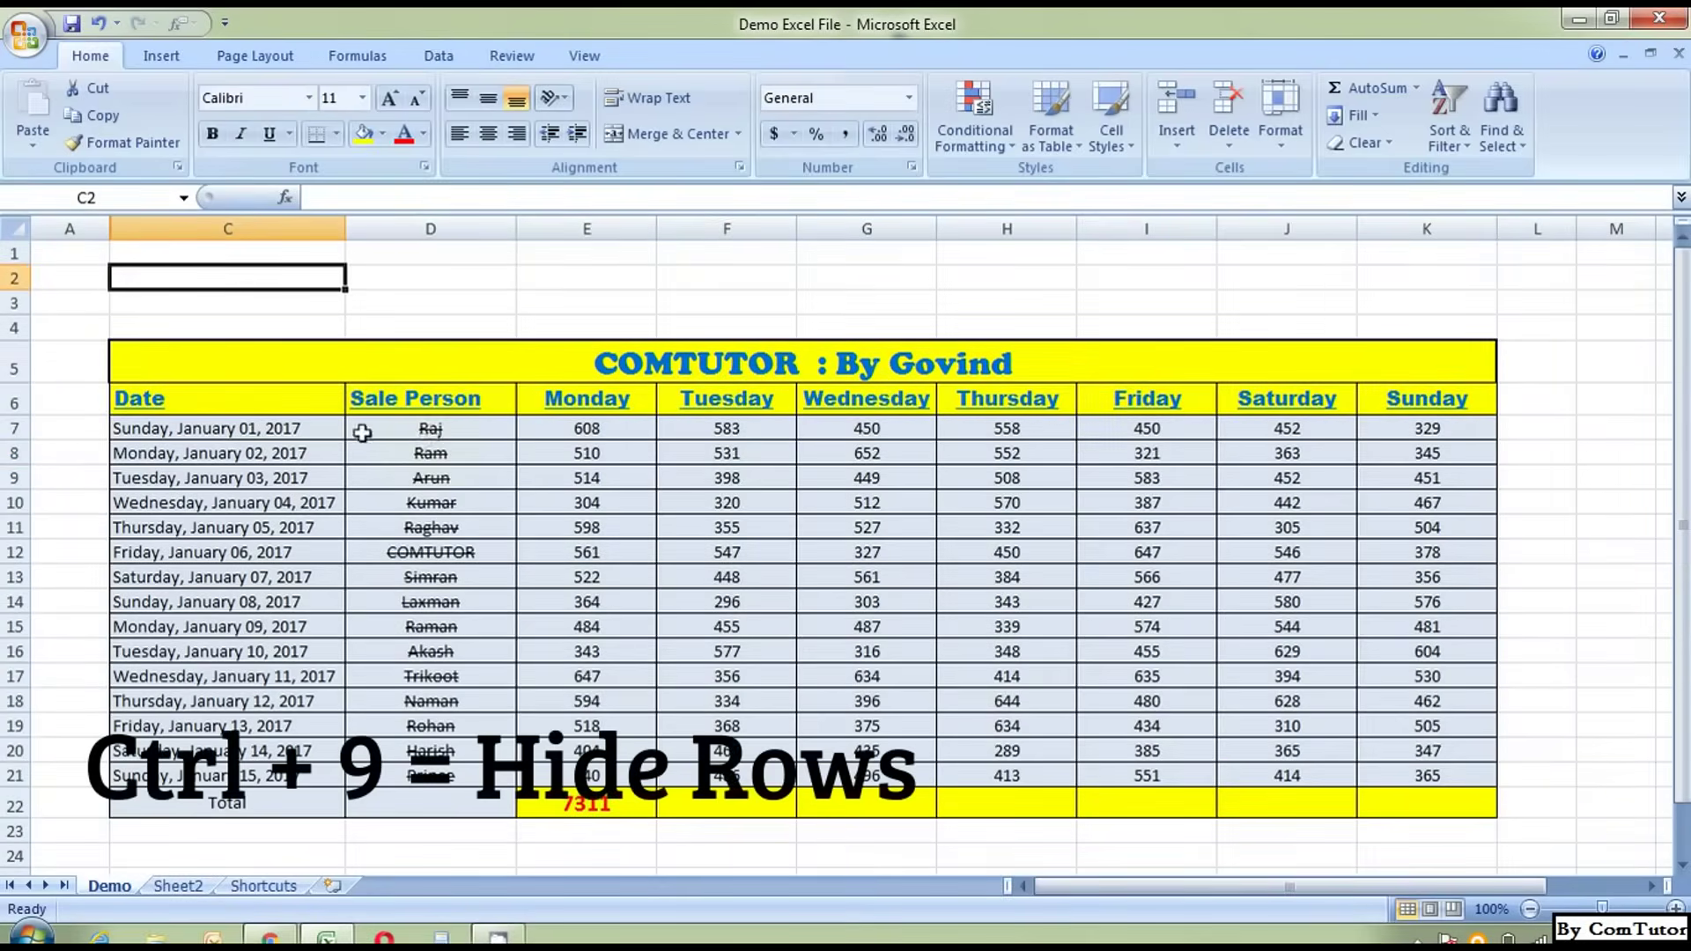
Hide rows 2 and 3 with Ctrl+9.
left_click_drag(14, 280, 10, 301)
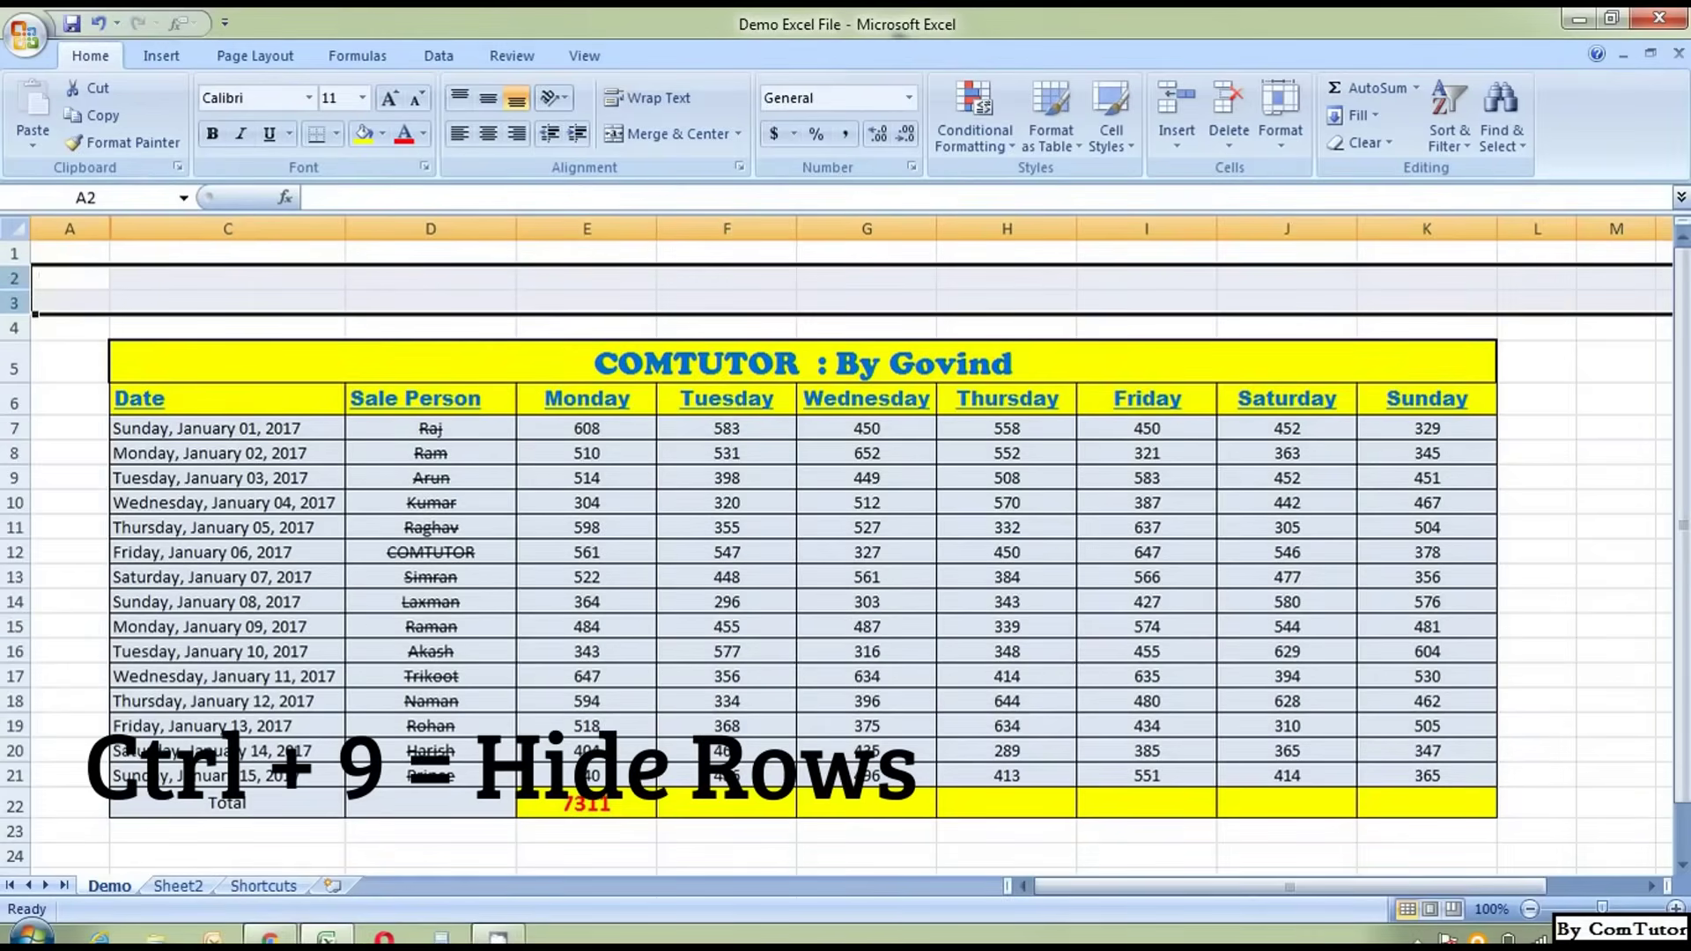
key("ctrl+9")
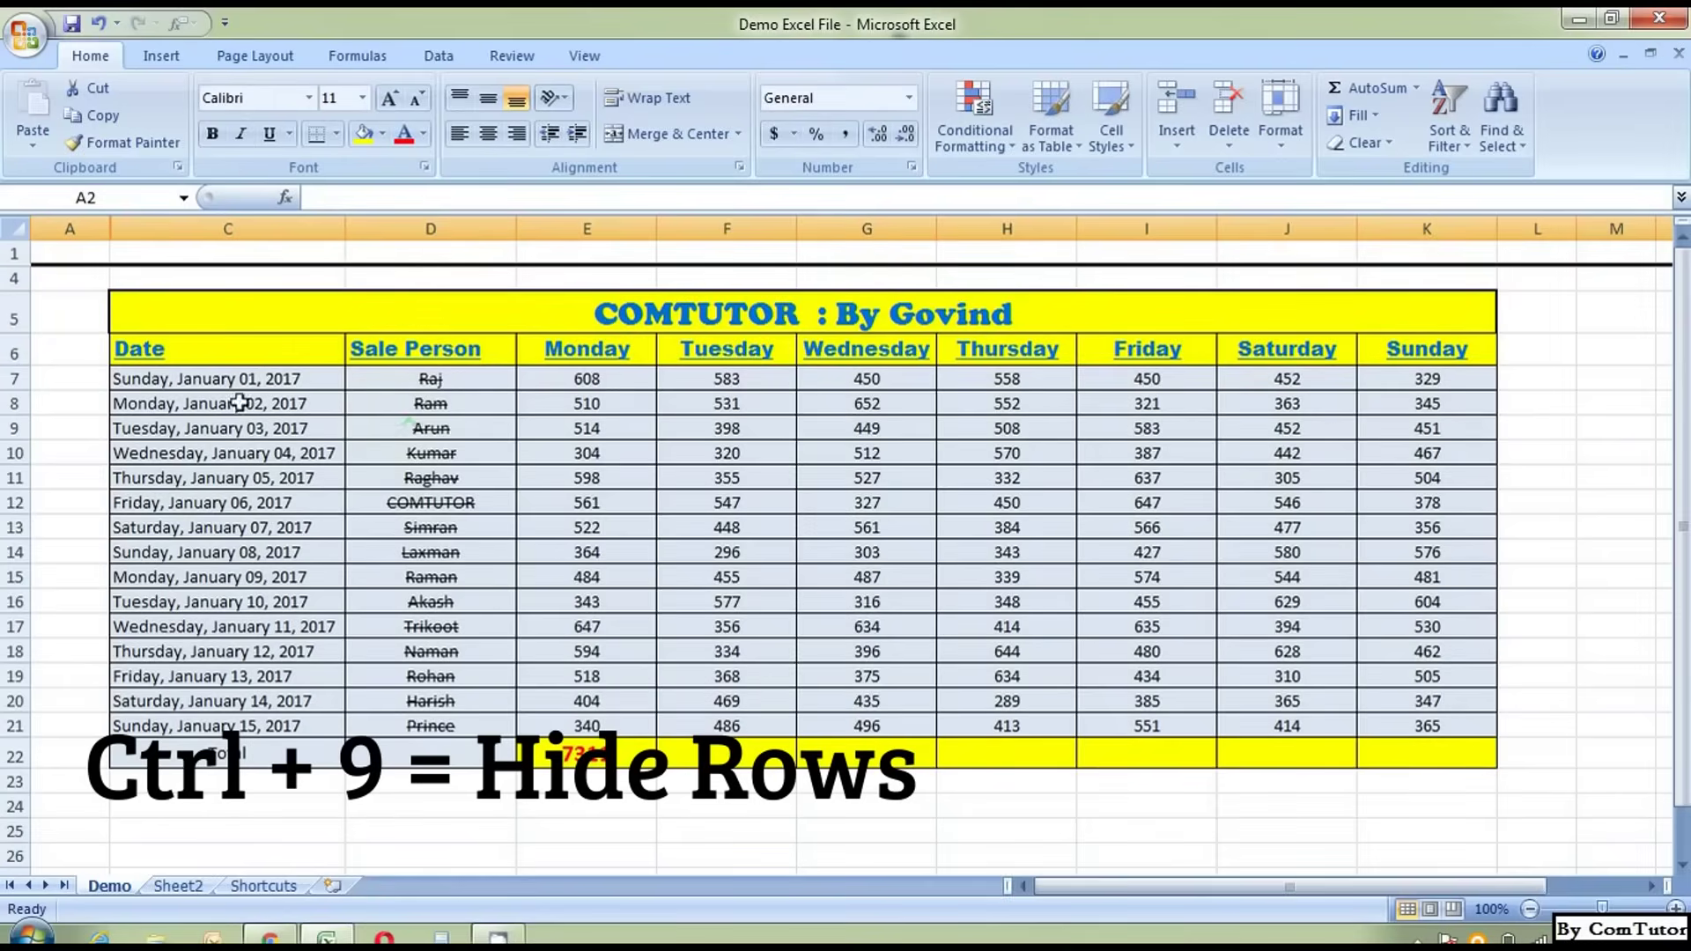
left_click(82, 326)
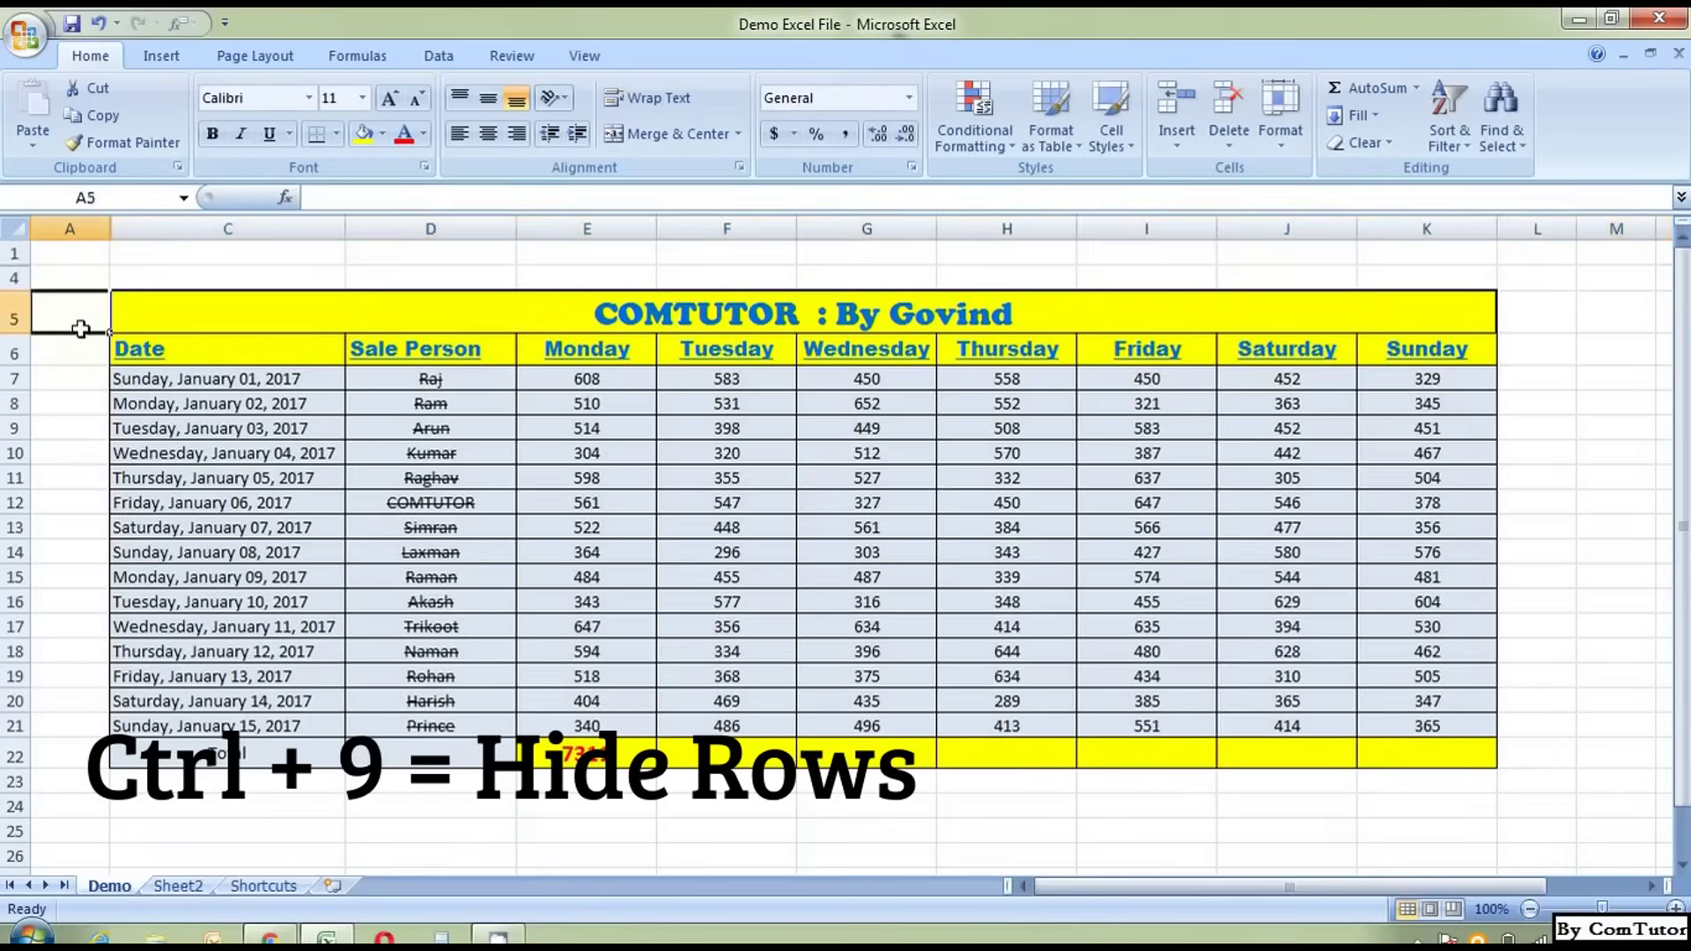
left_click(781, 529)
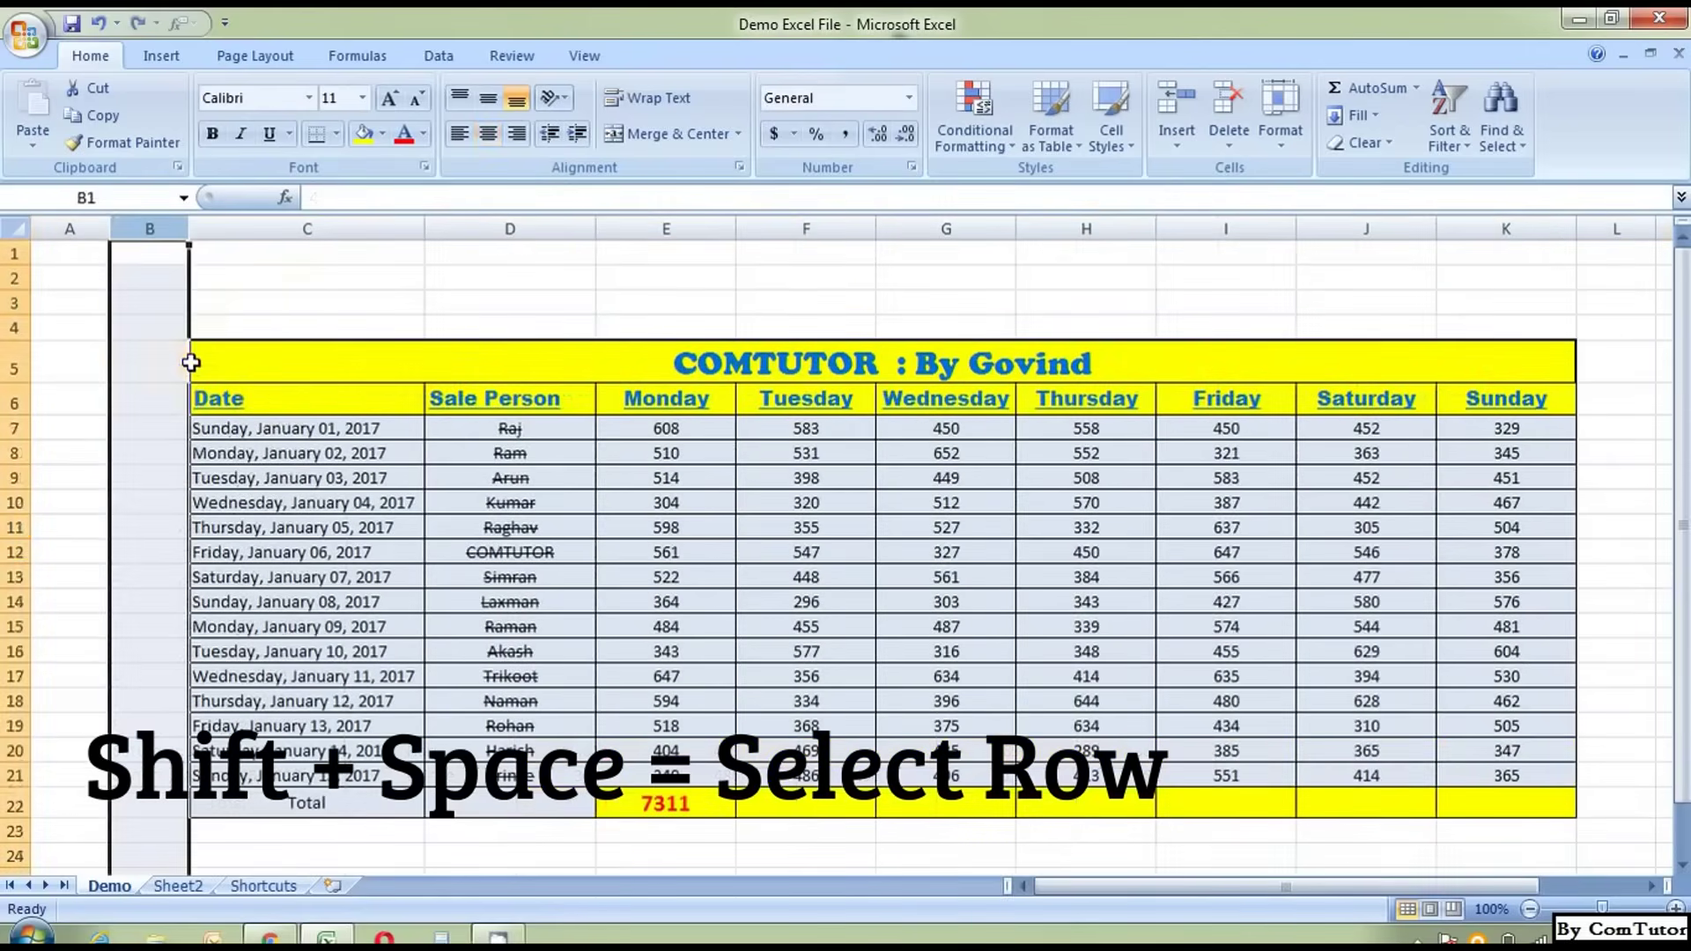
Select all of row 2 with Shift+Space, then all of column B with Ctrl+Space.
key("shift+space")
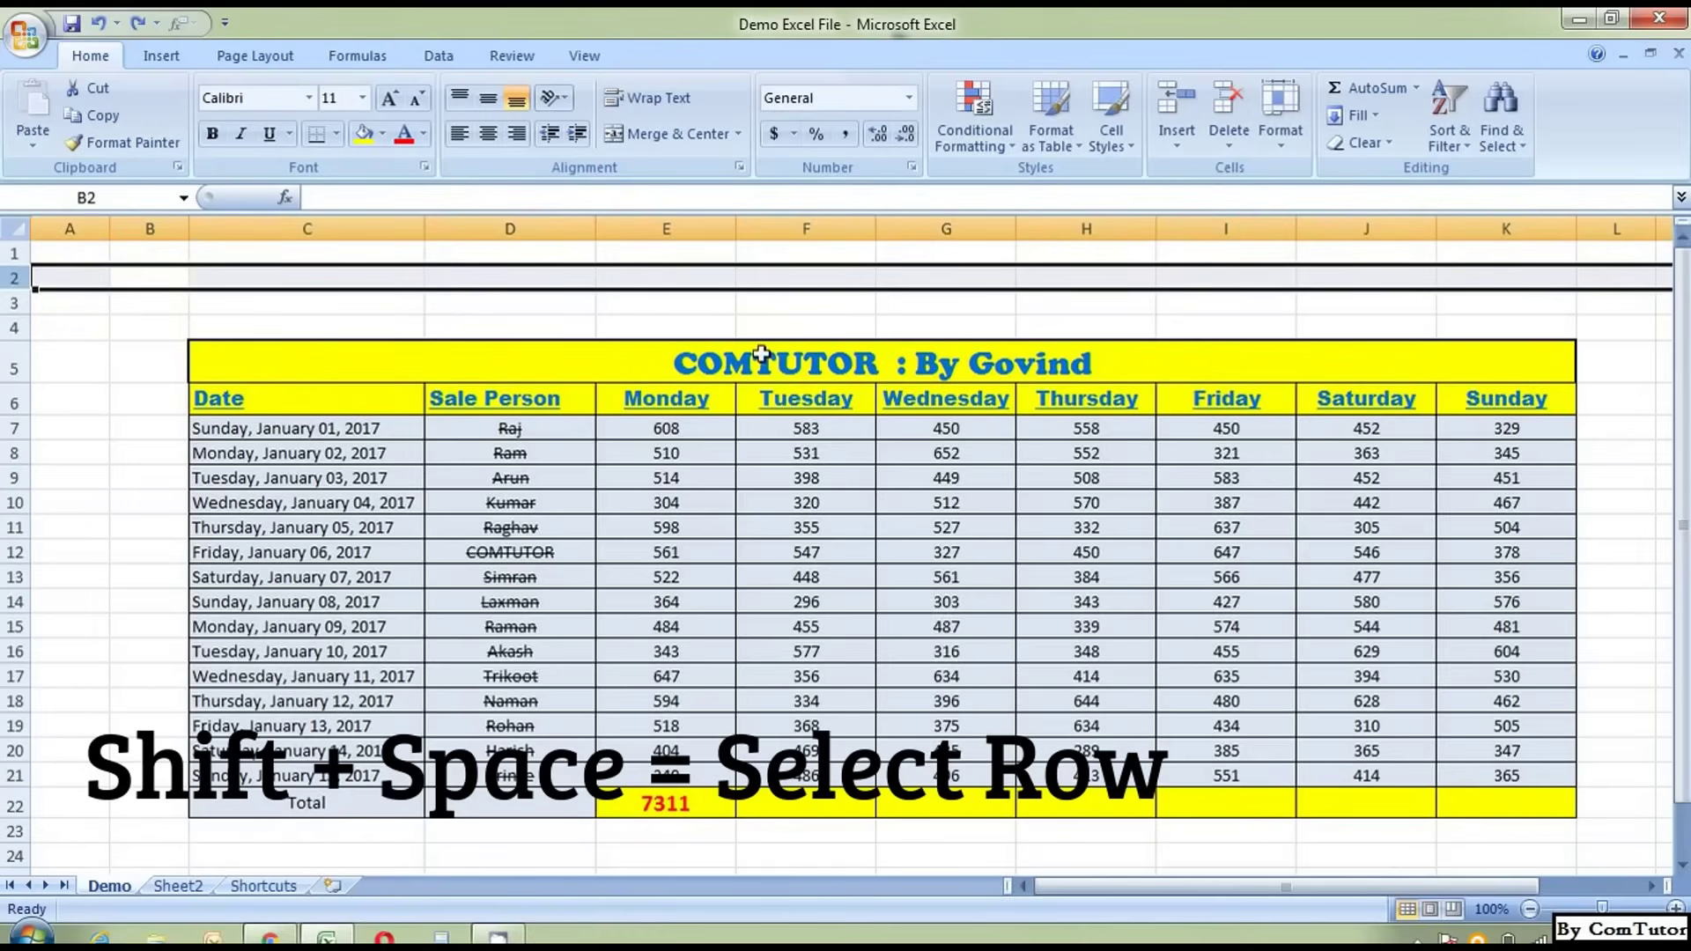
left_click(136, 347)
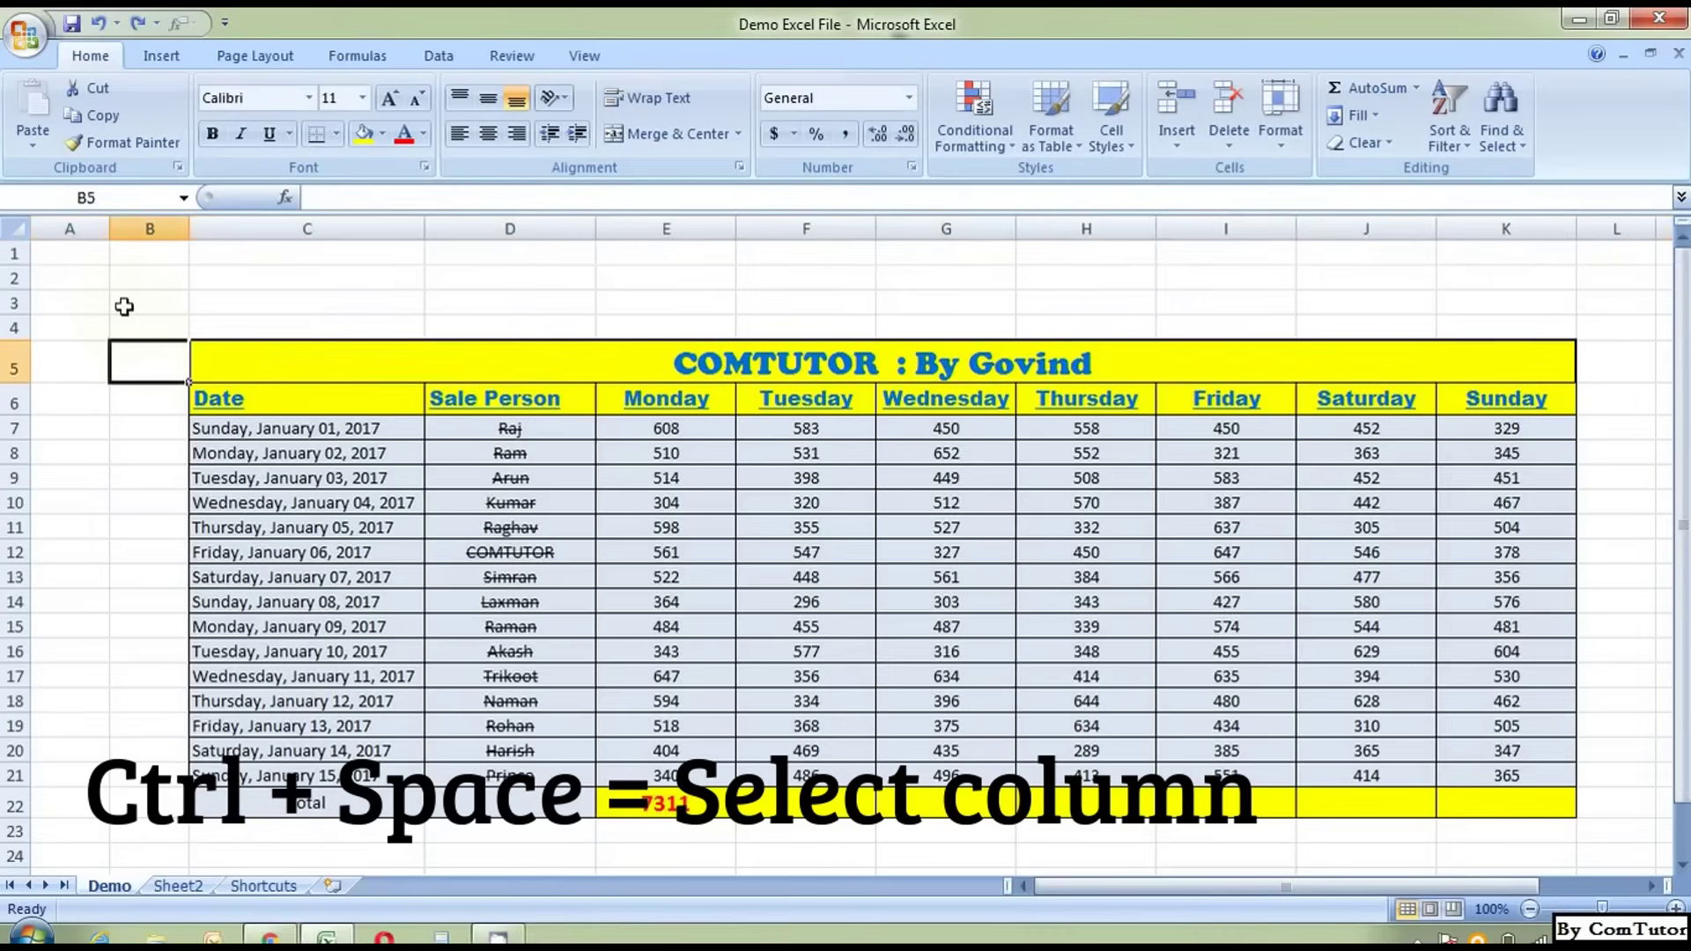
left_click(124, 306)
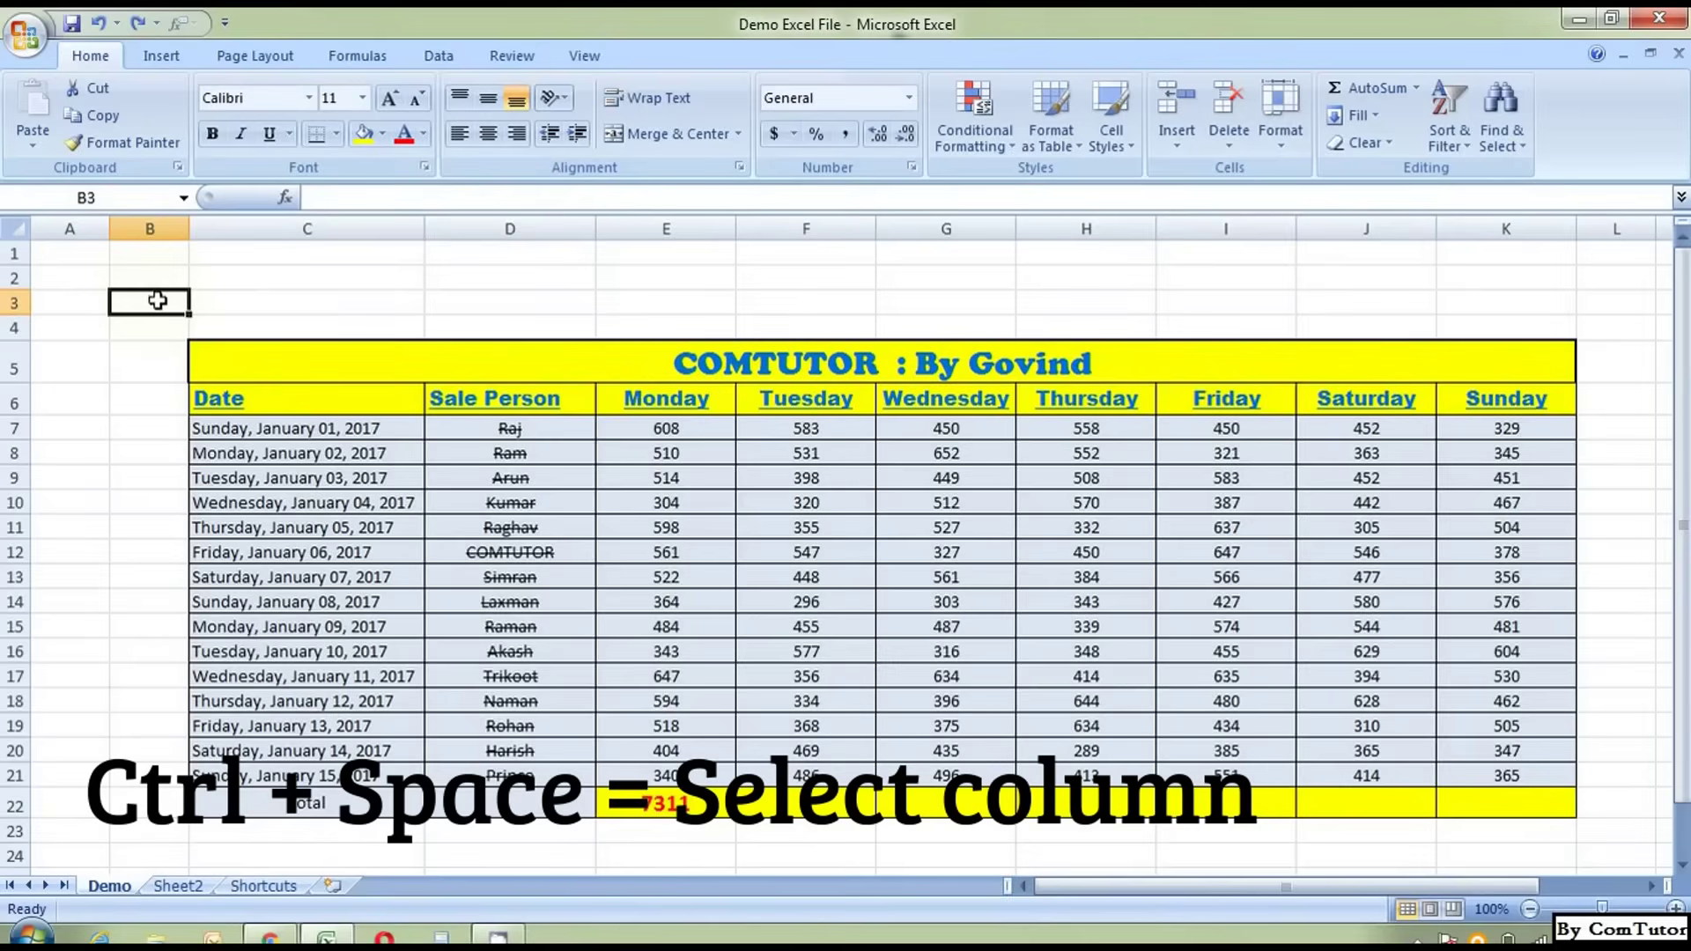
key("ctrl+space")
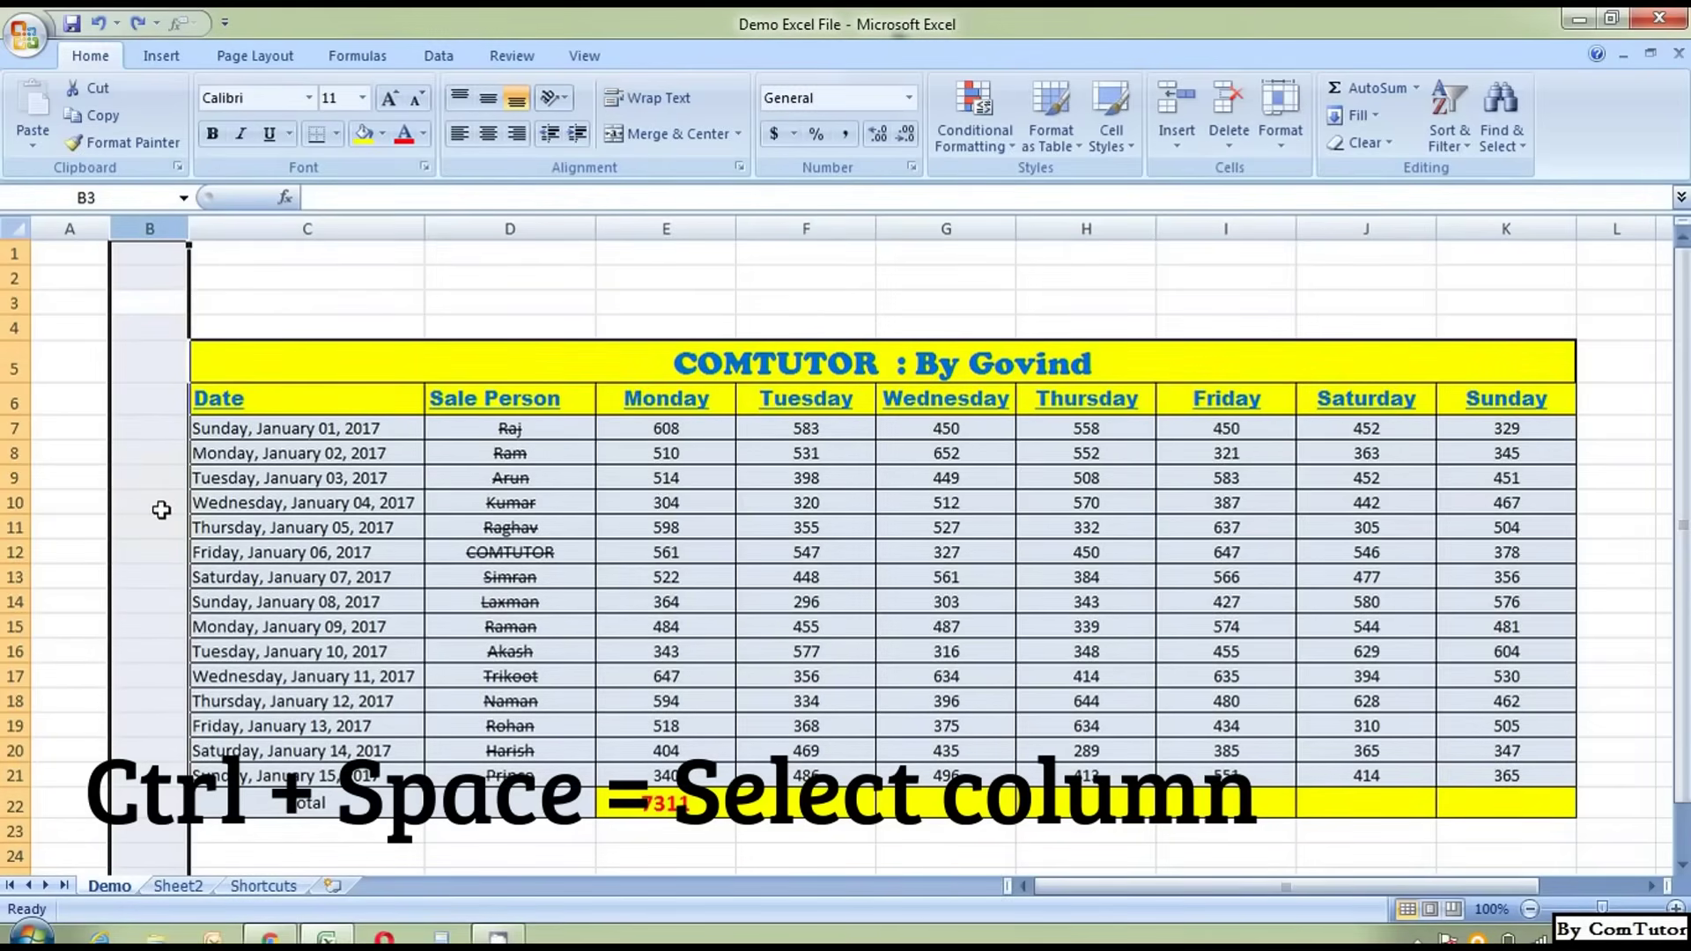
left_click(309, 302)
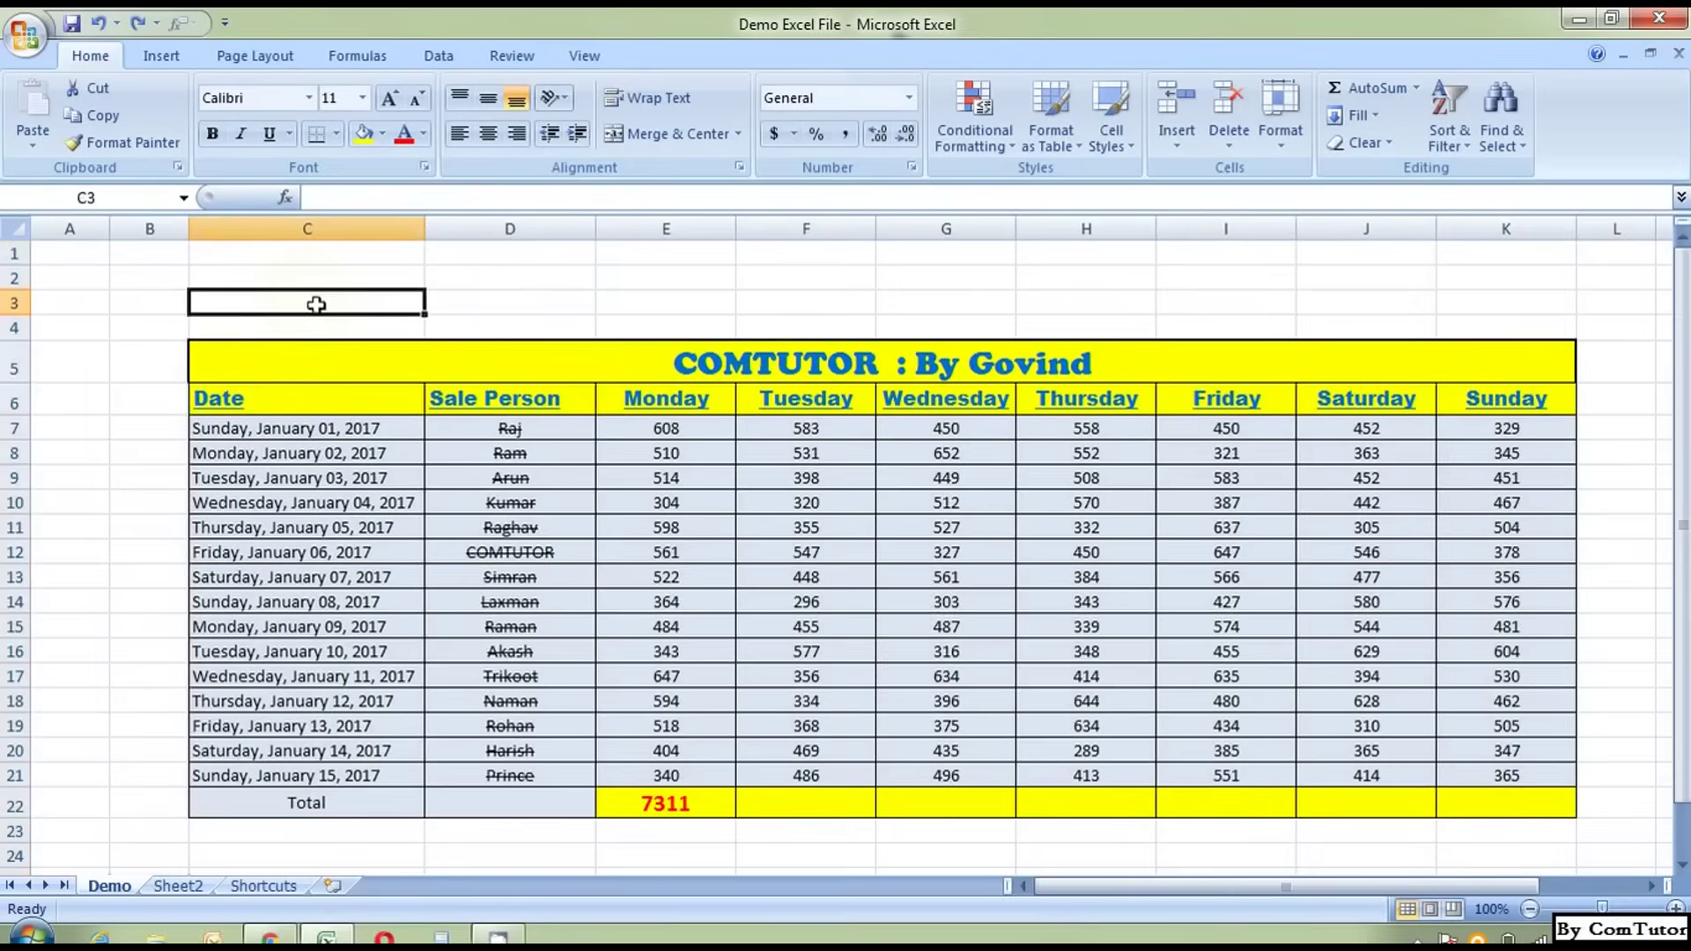
left_click(638, 404)
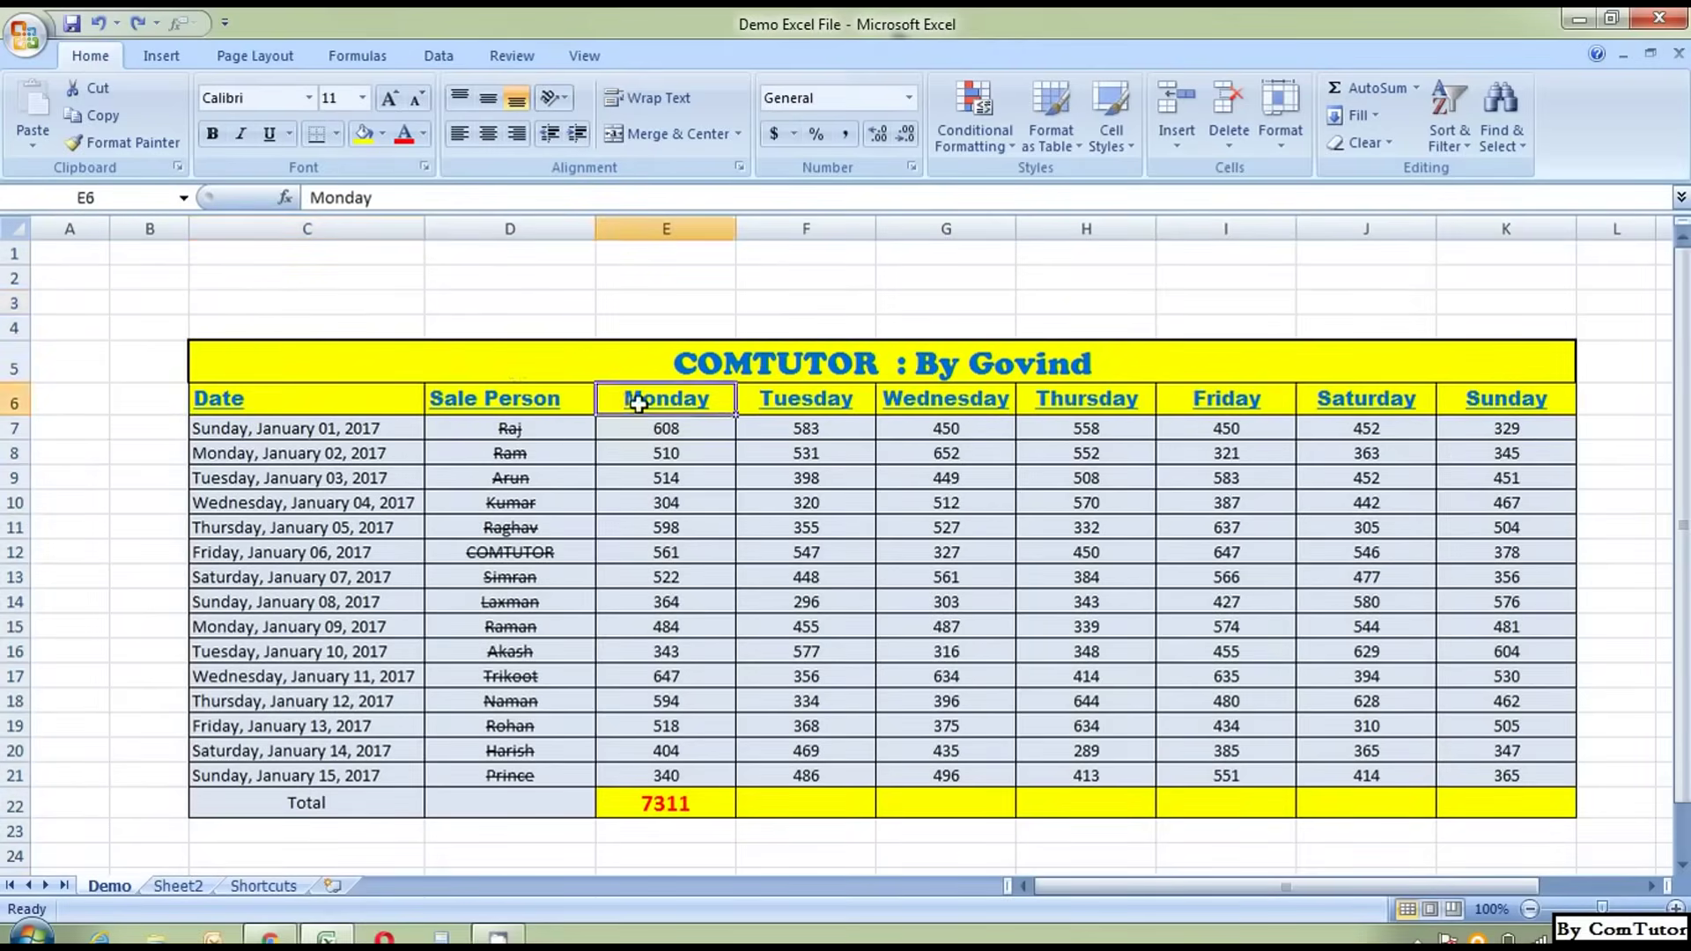
scroll(652, 414, "down", 2)
scroll(758, 506, "down", 1)
left_click(687, 550)
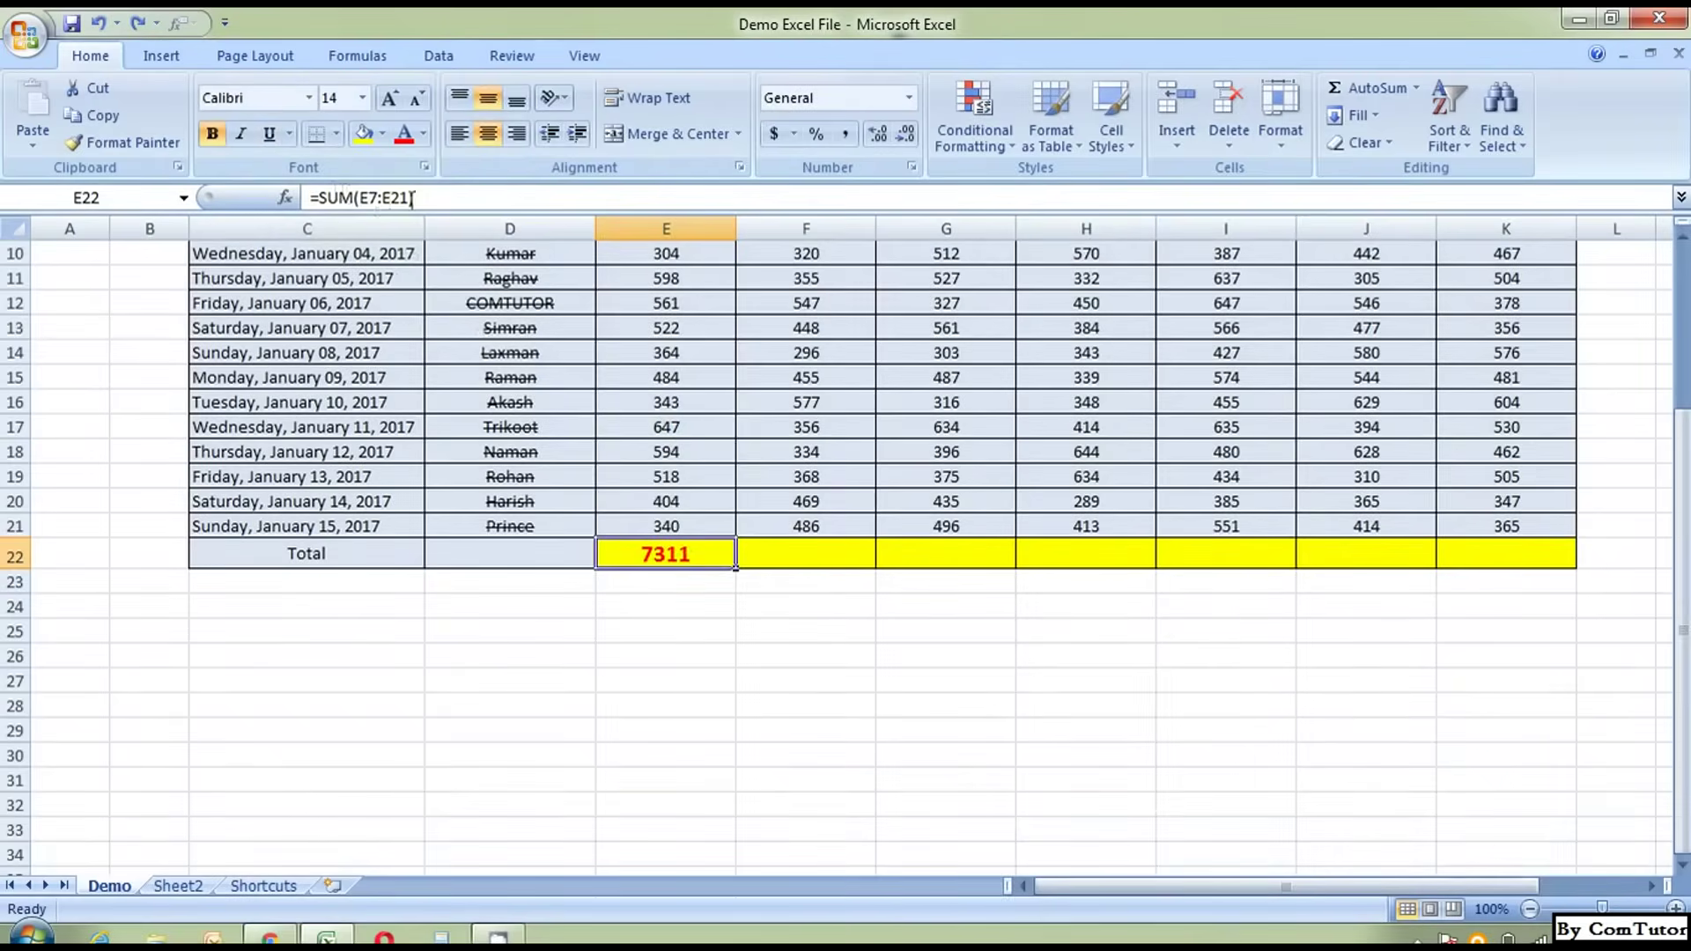
left_click_drag(414, 199, 311, 199)
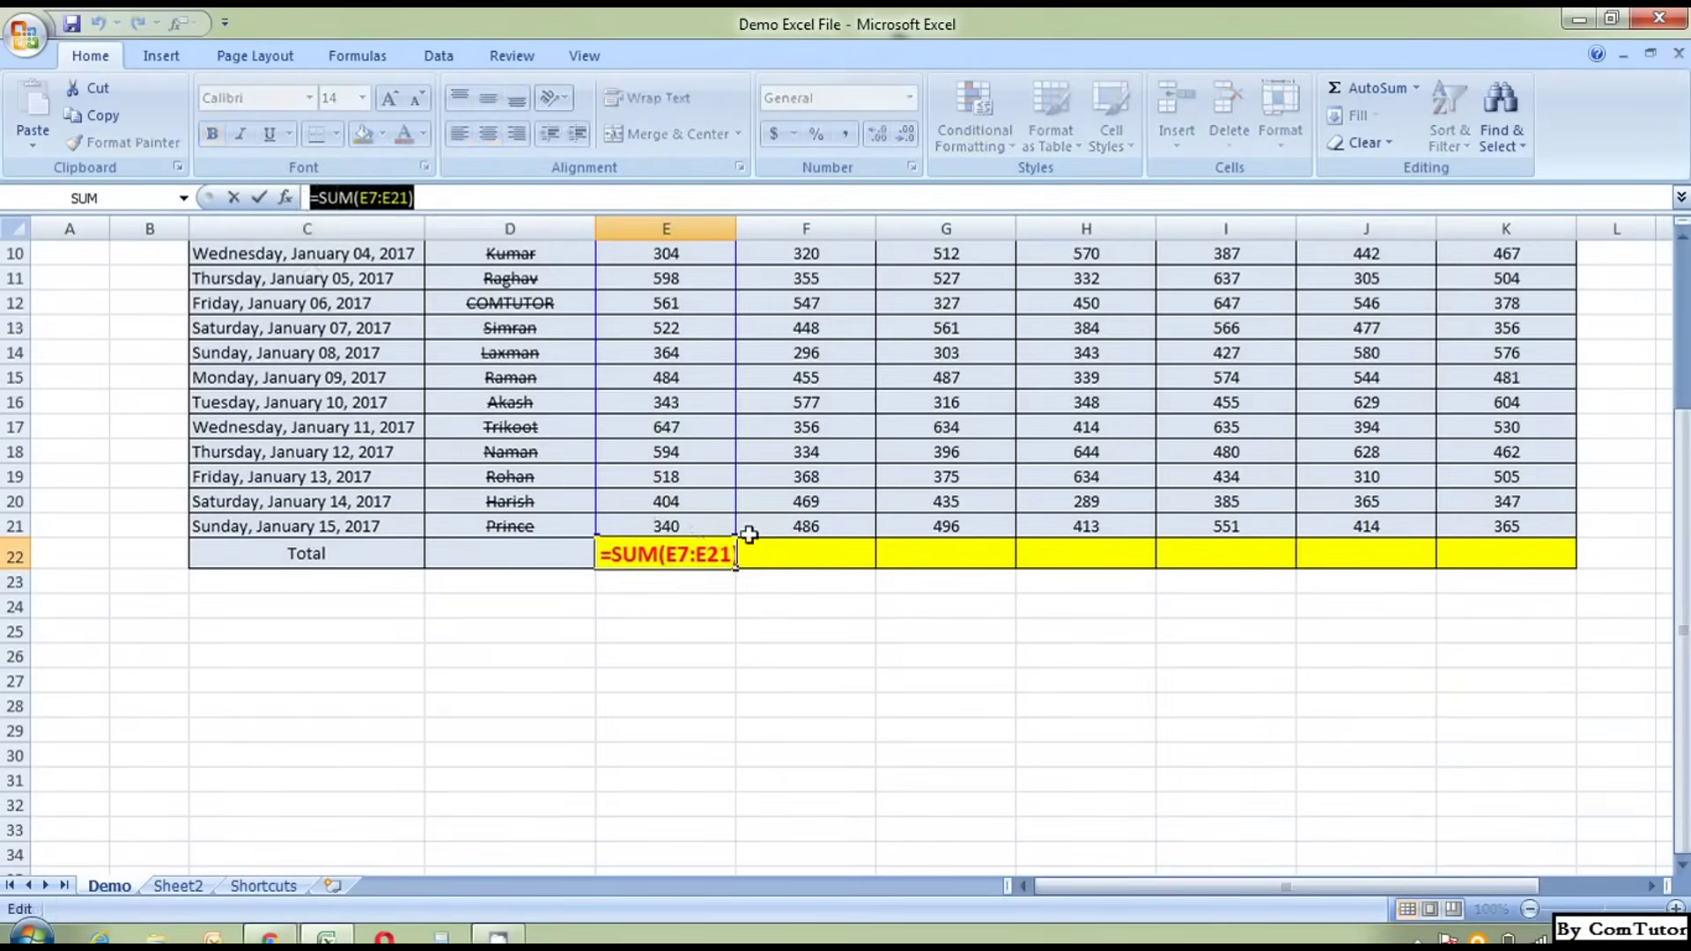
left_click(797, 550)
key("Escape")
left_click(800, 659)
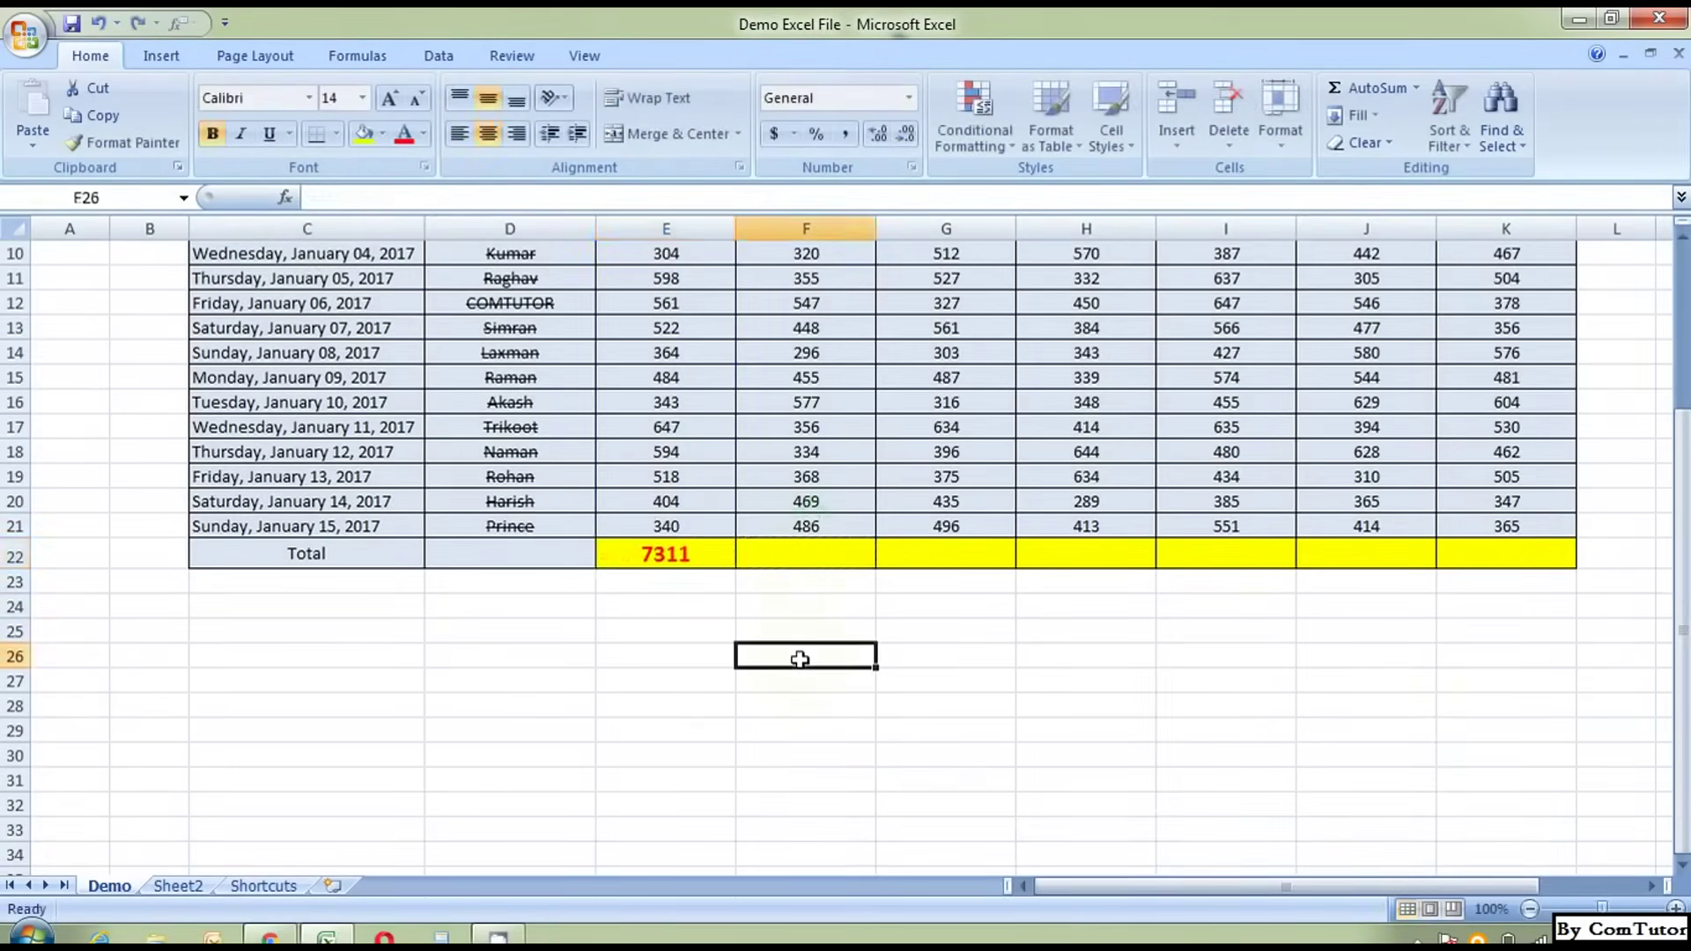
scroll(800, 659, "up", 2)
left_click_drag(774, 728, 1567, 744)
left_click(1397, 849)
left_click(701, 728)
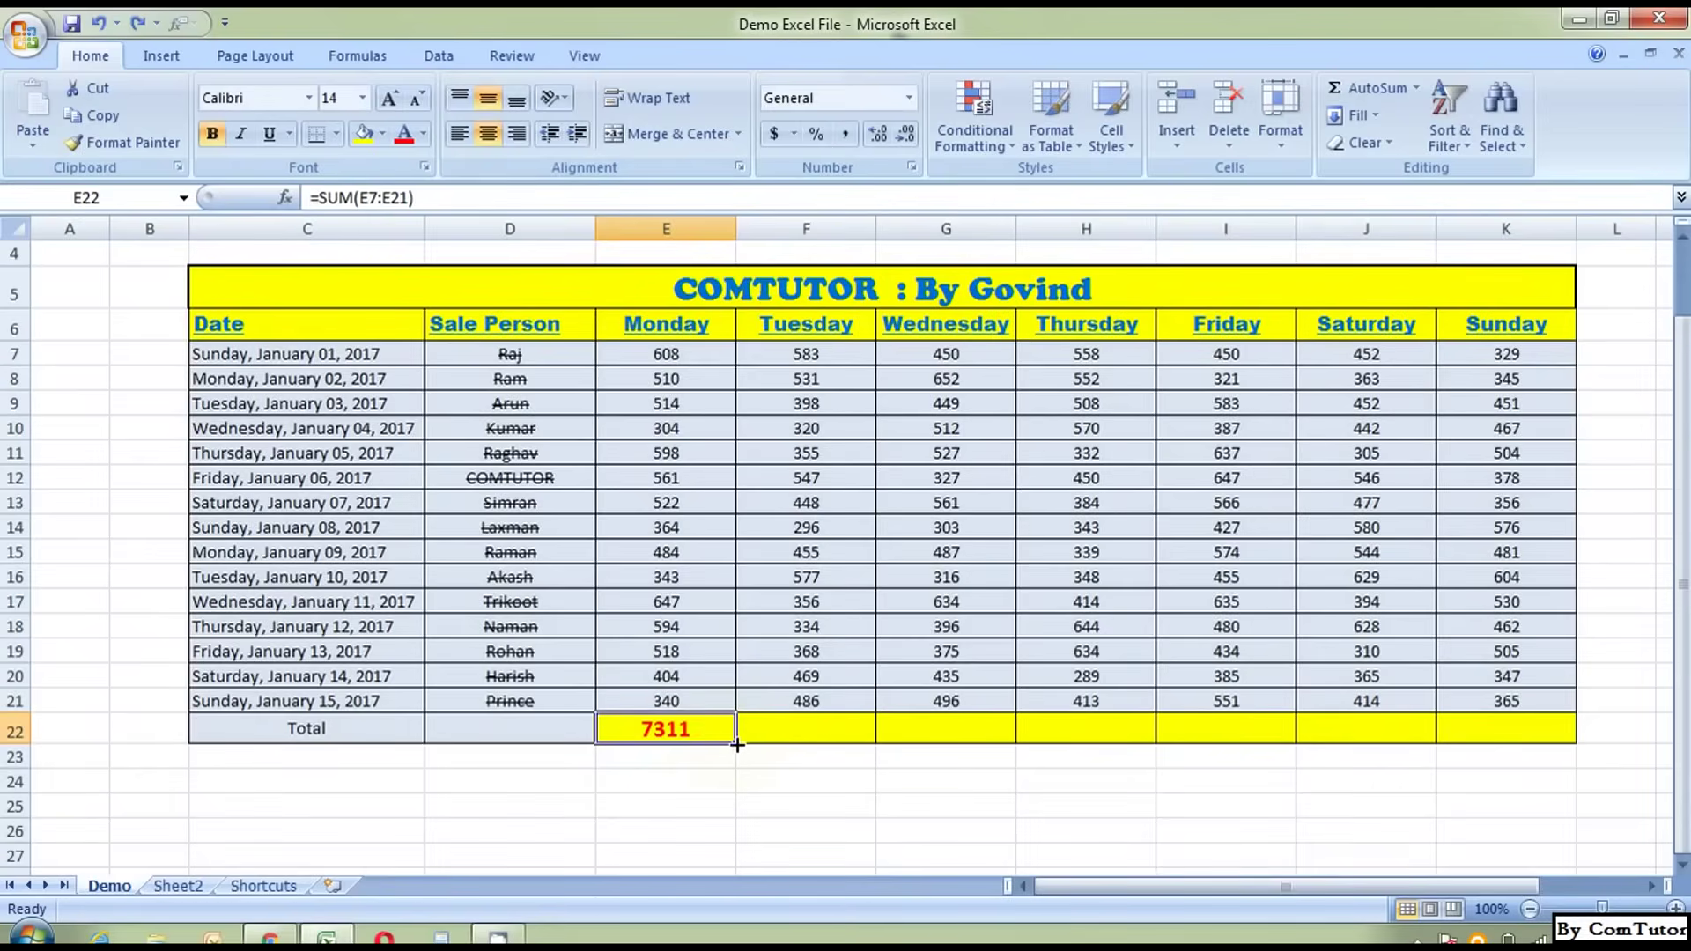
Extend the Total formula to Tuesday and Wednesday, then fill it right through Sunday (6778, 7532, 6901, 6700).
left_click_drag(737, 745, 970, 736)
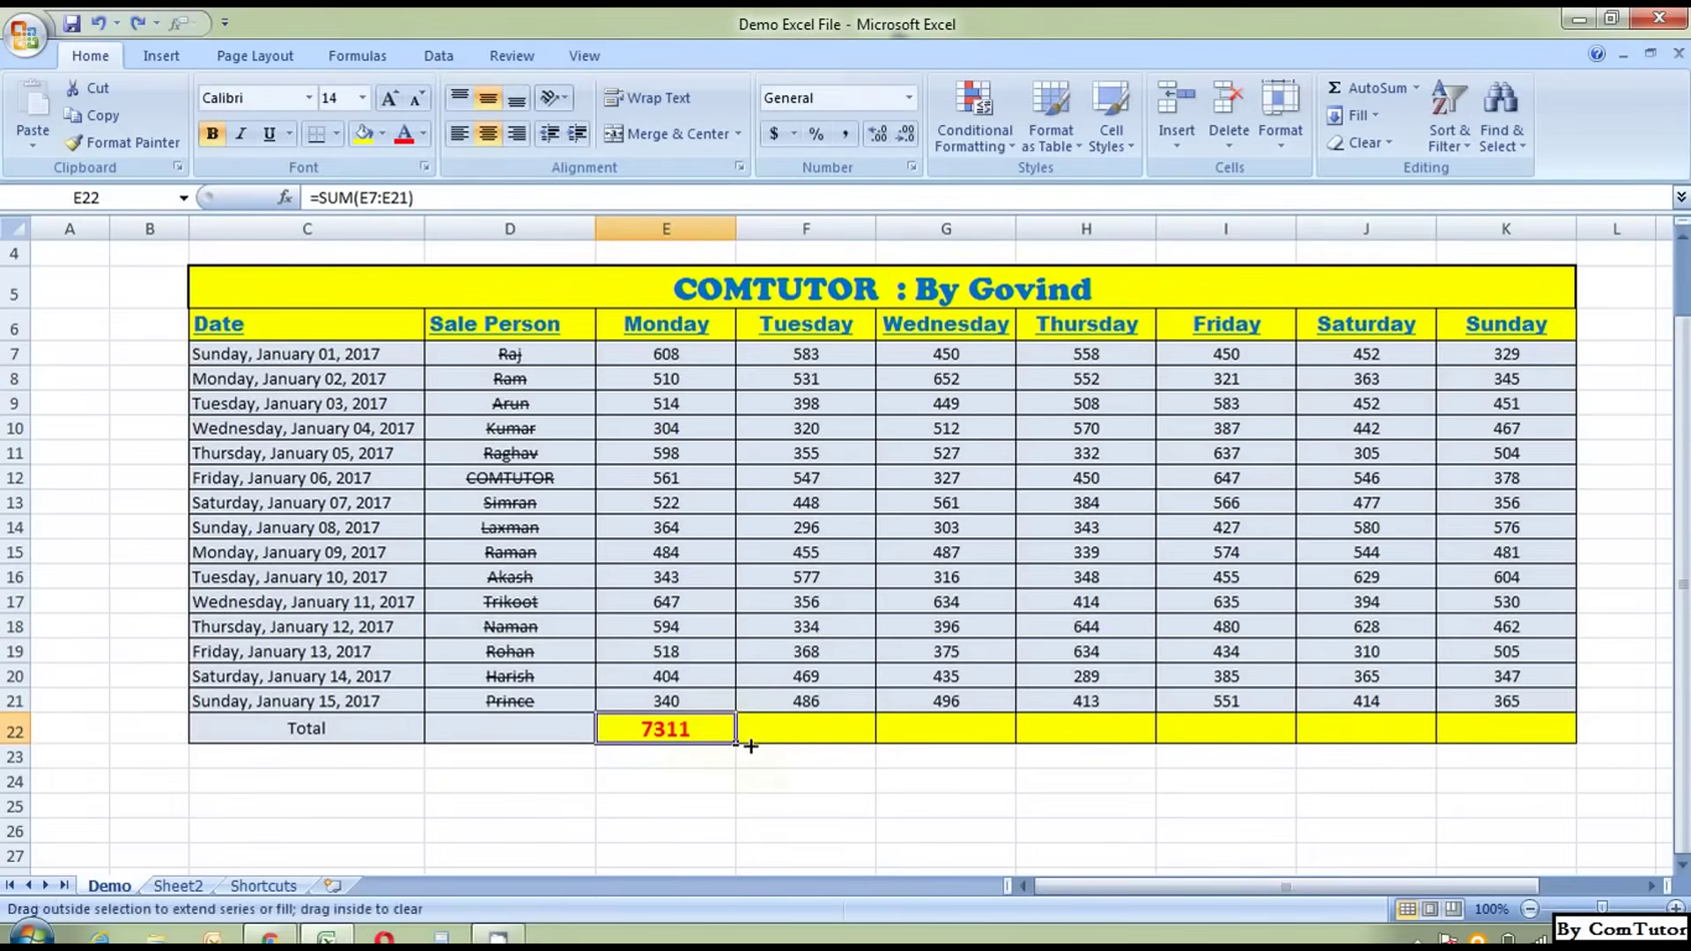
left_click(977, 733)
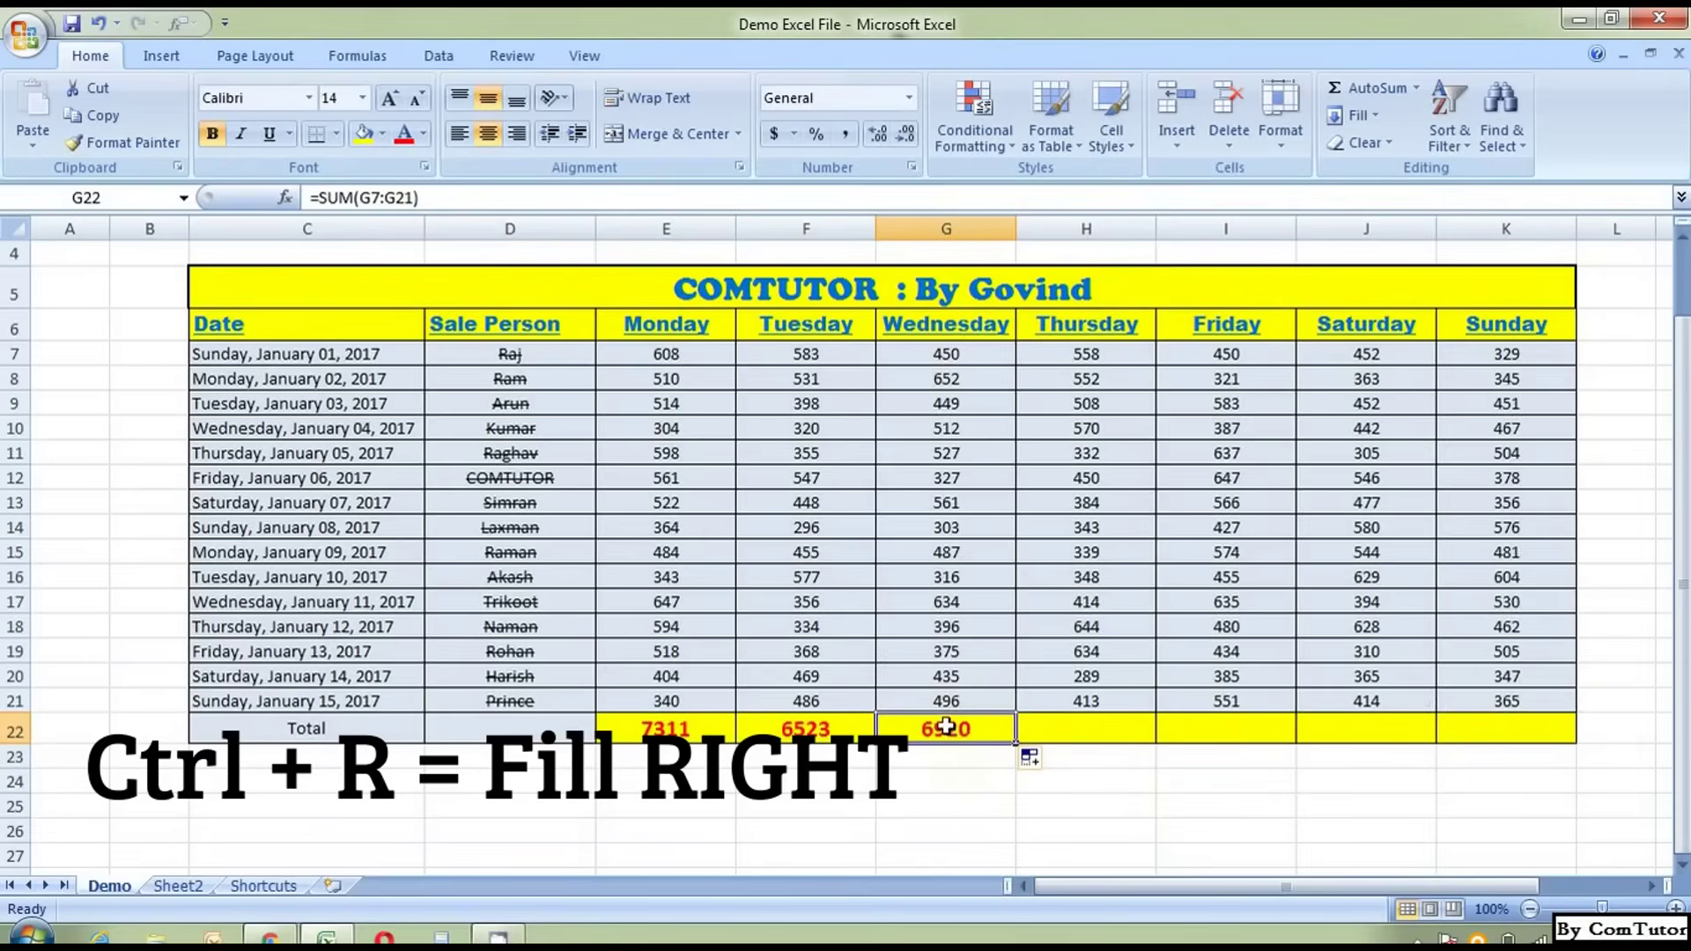
key("shift+Right")
key("shift+Right")
key("shift+Right")
key("shift+Right")
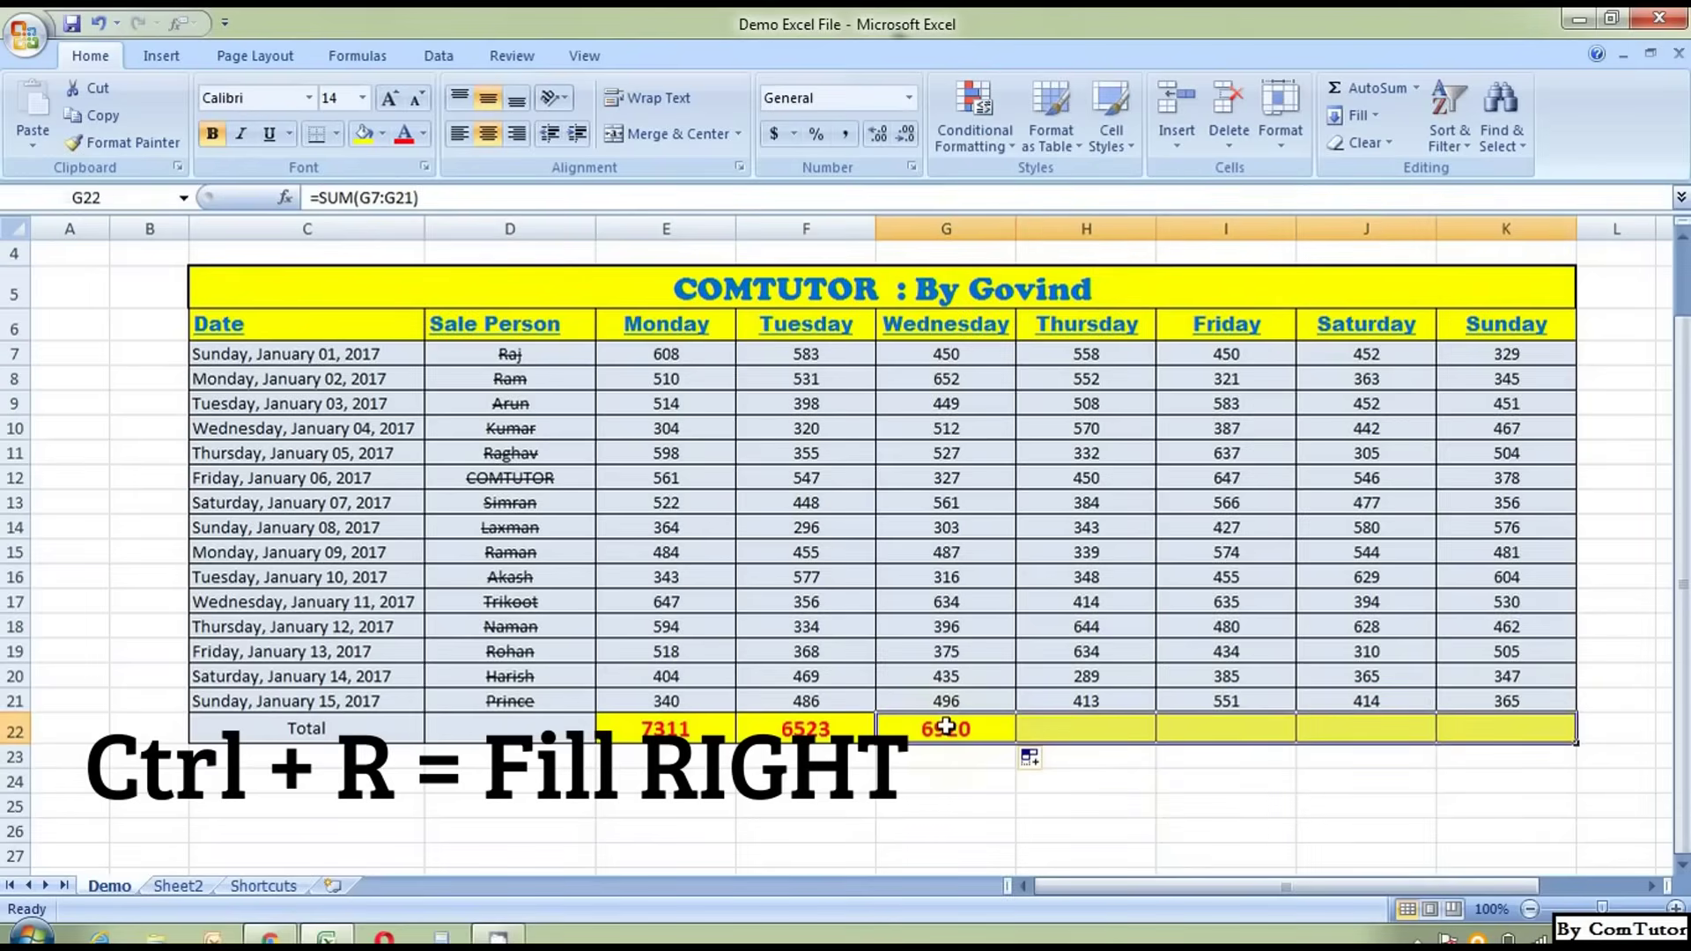
key("ctrl+r")
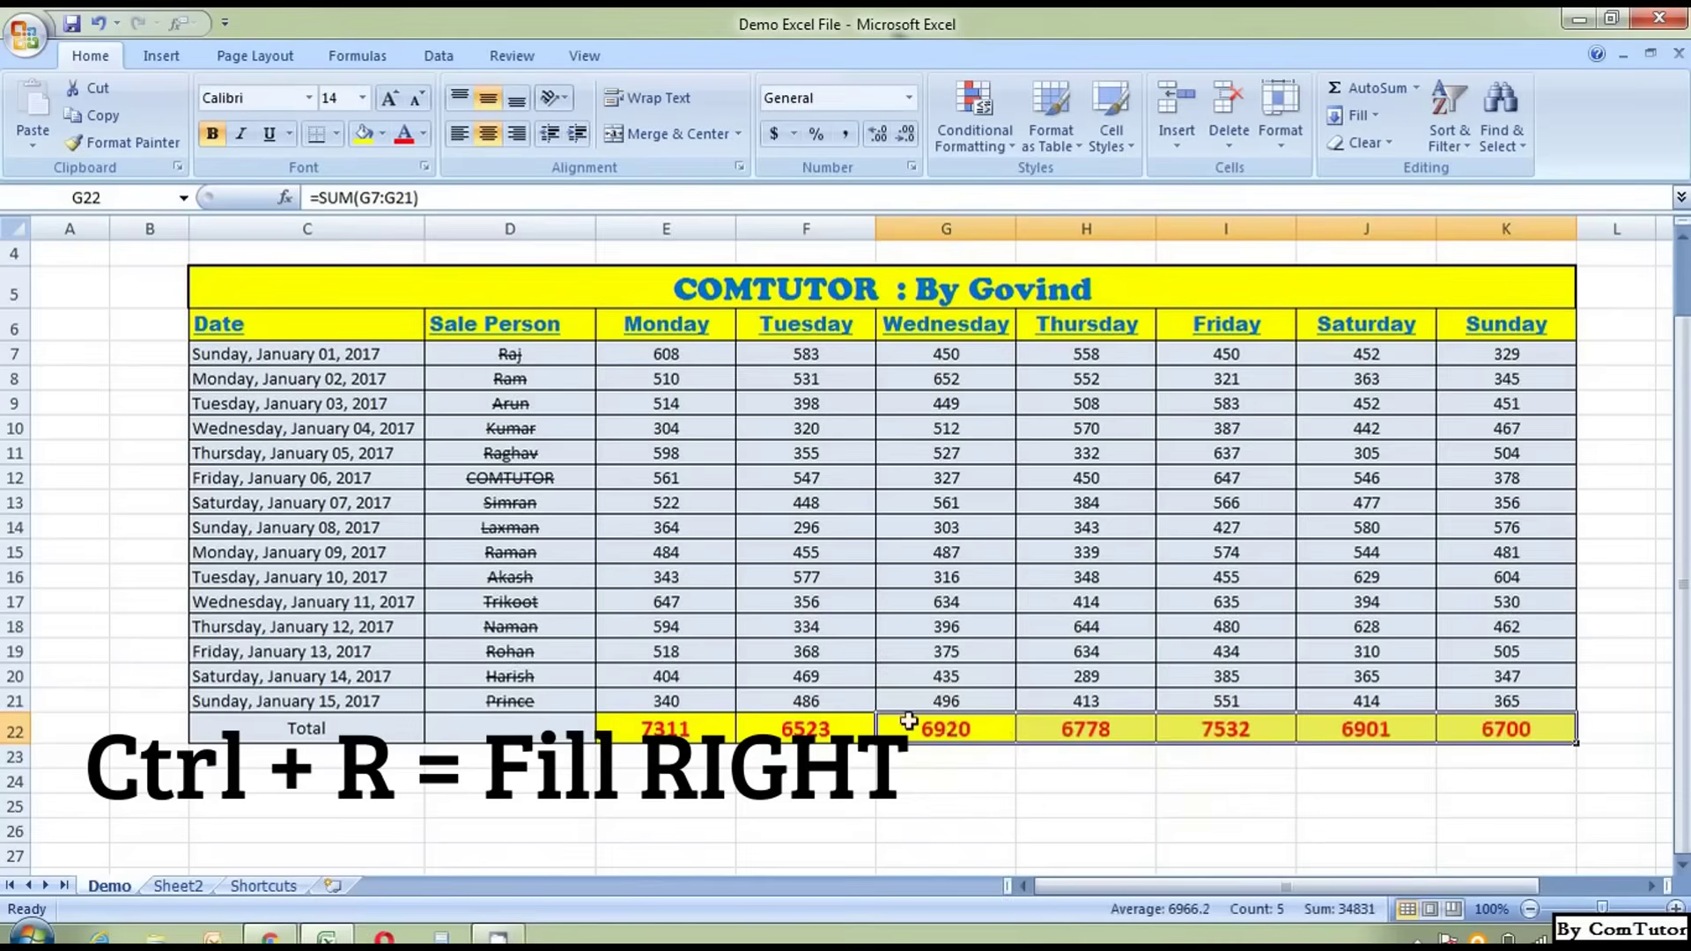
Select the Monday through Thursday totals.
left_click(1329, 811)
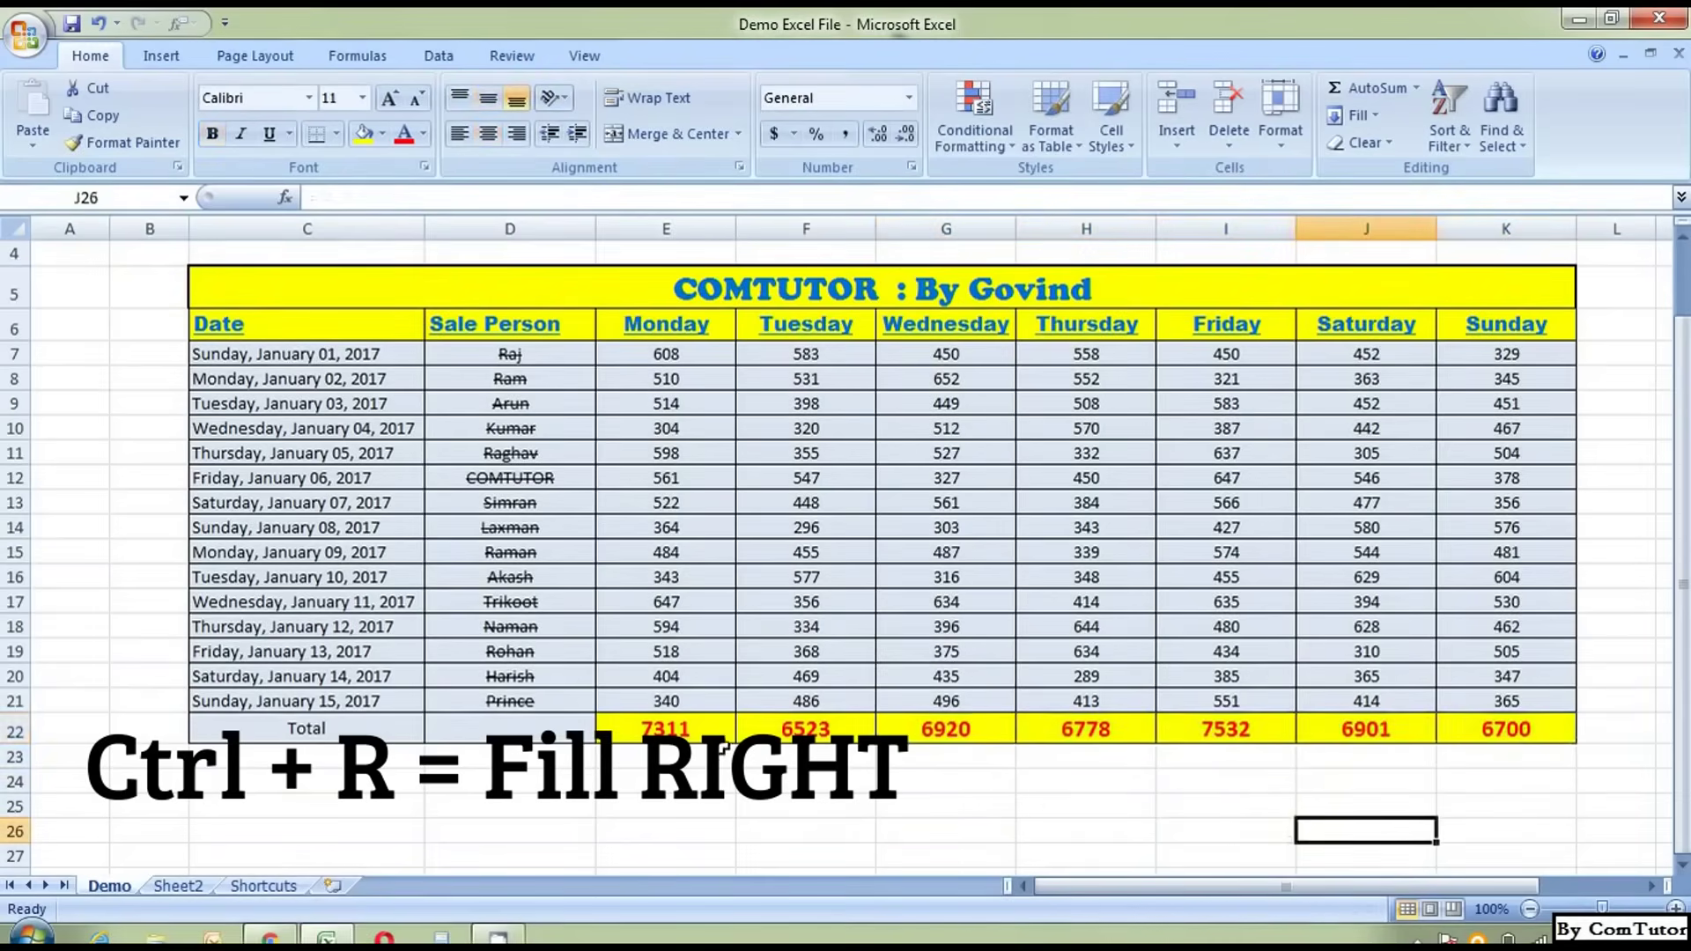
left_click(681, 727)
left_click_drag(681, 726, 1076, 740)
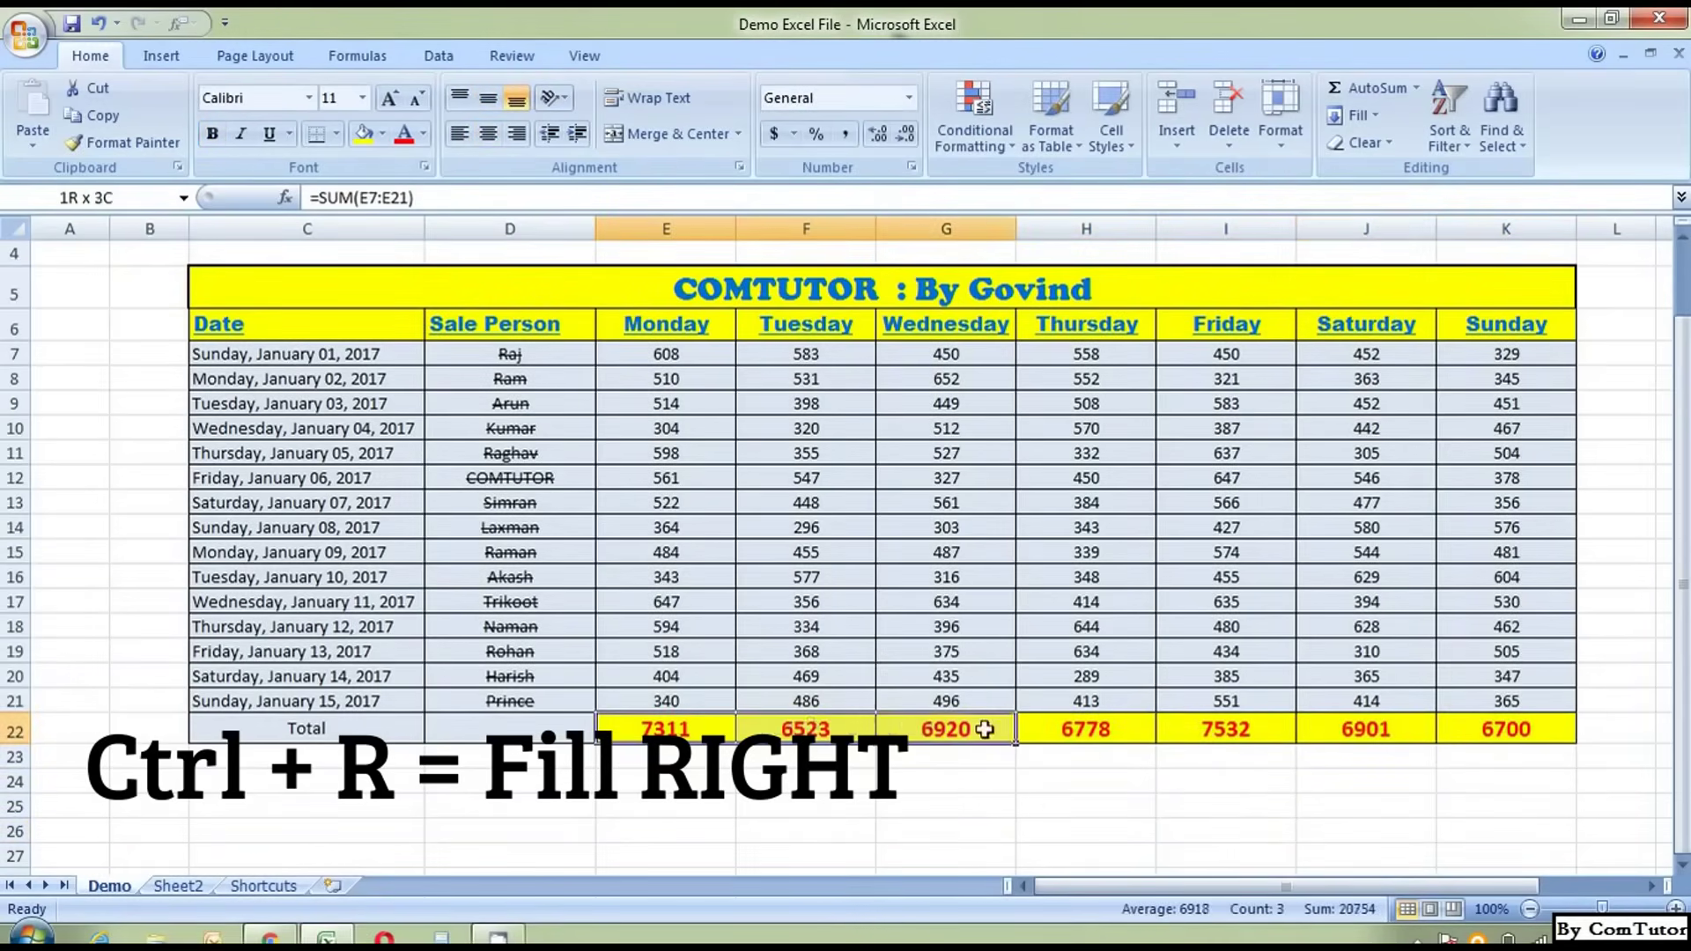
Inspect Monday's total formula in E22 and move to E23 below it.
left_click(1053, 760)
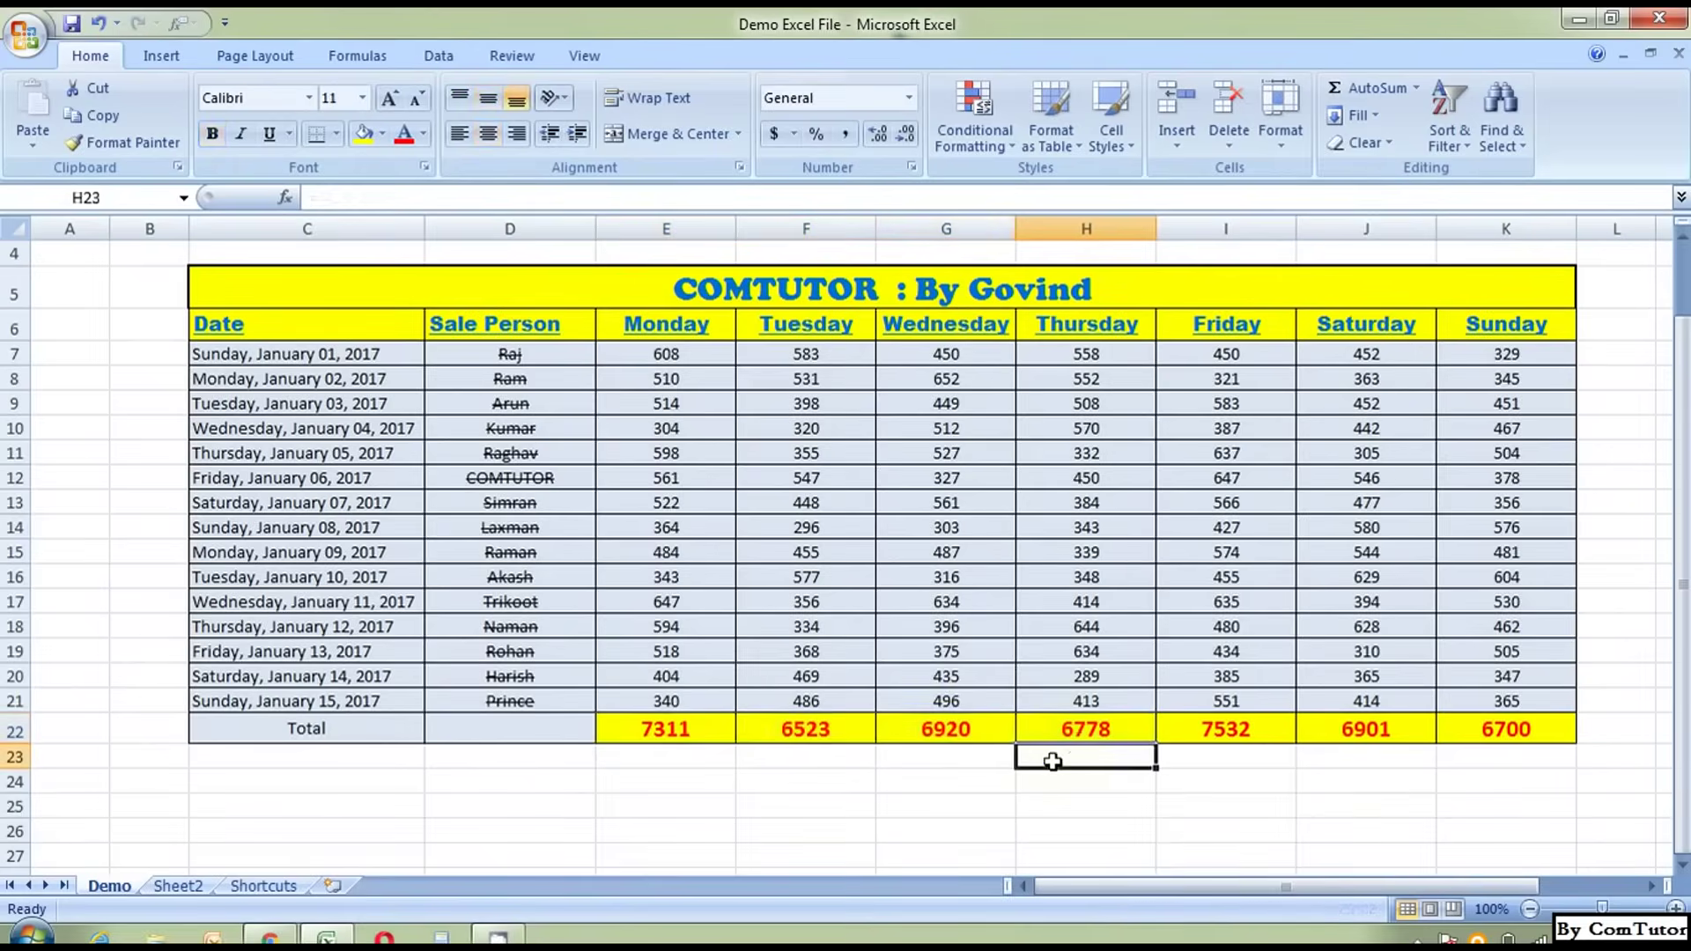
left_click(925, 758)
left_click(673, 763)
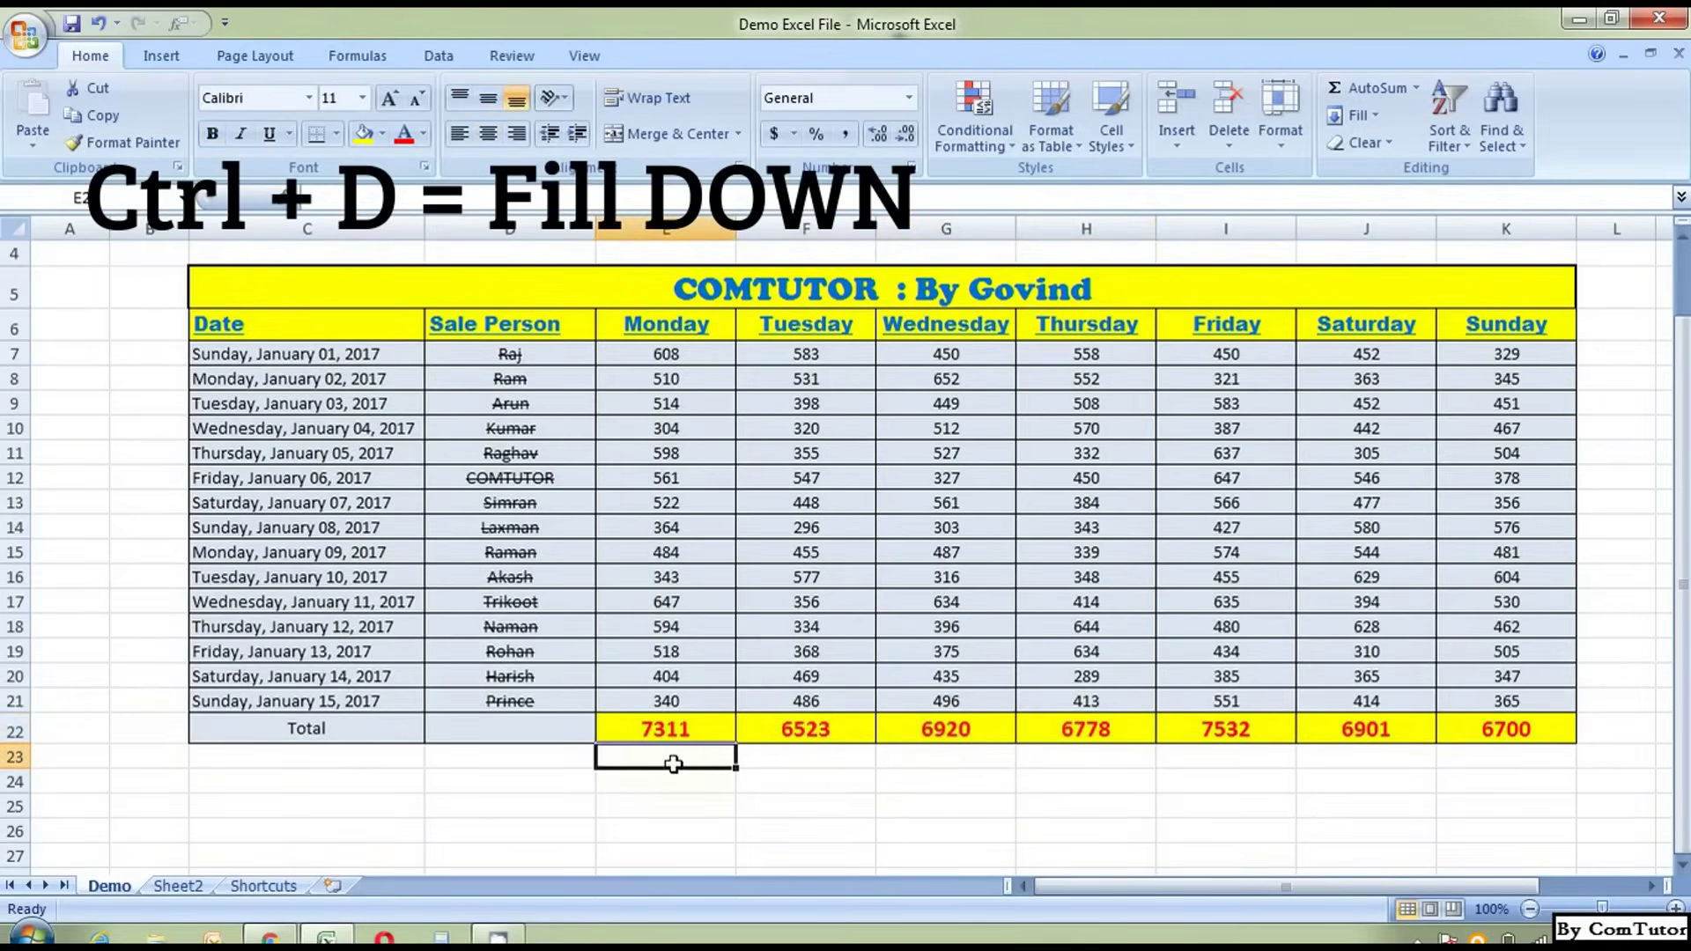
left_click(670, 729)
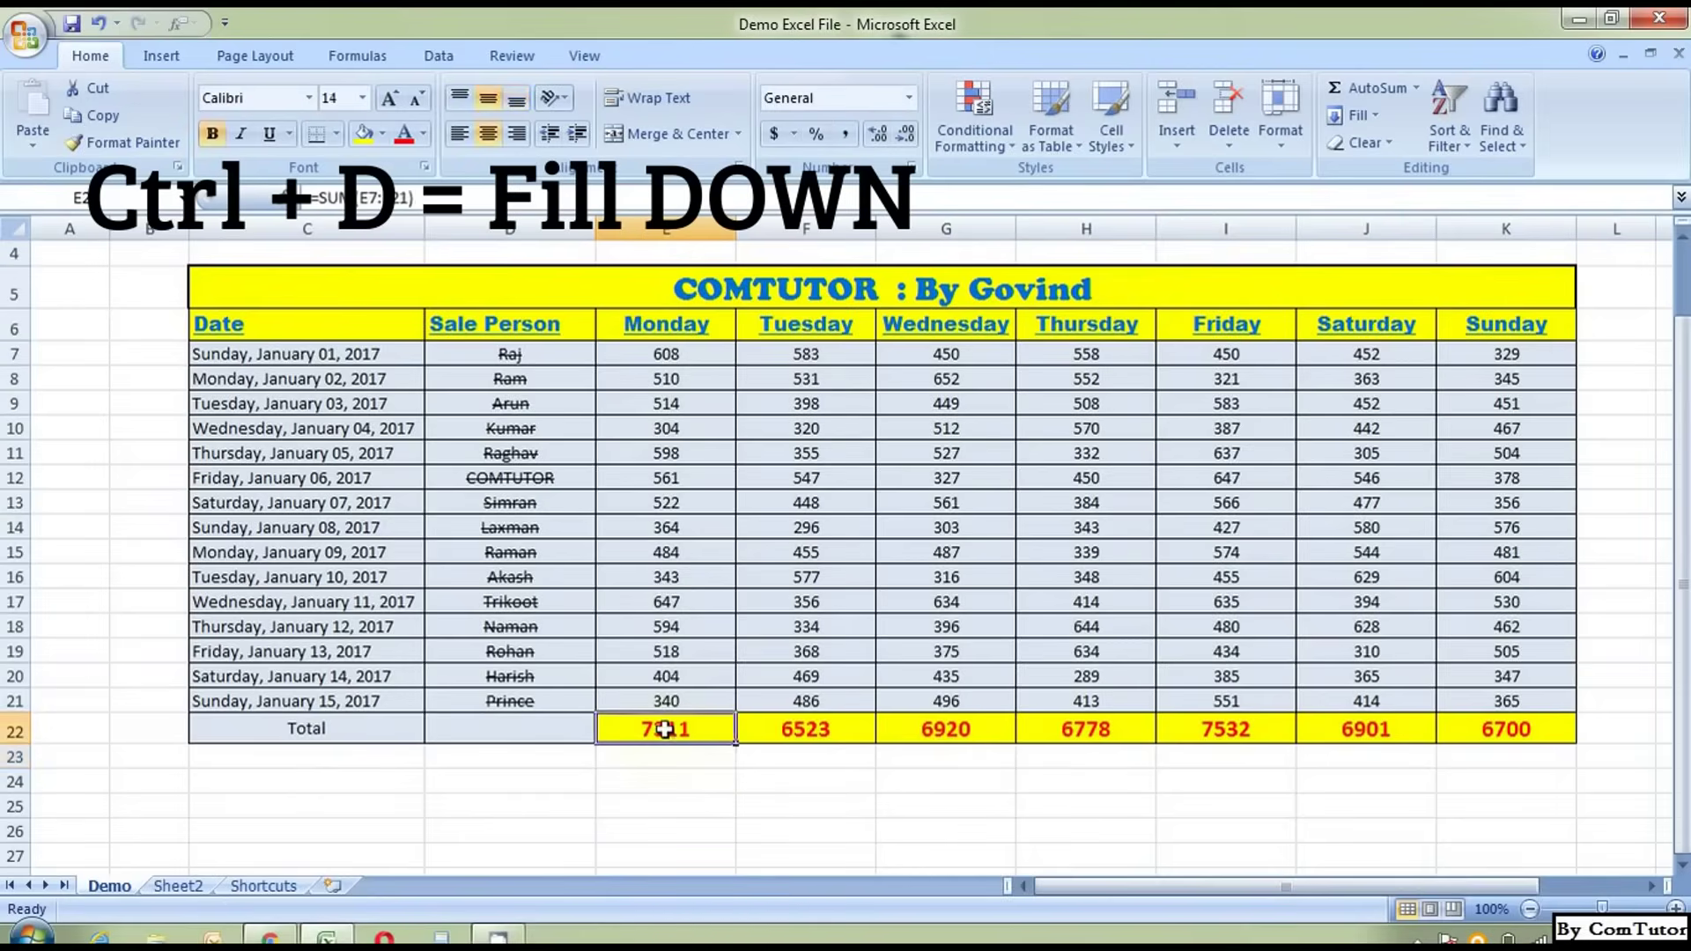
double_click(670, 730)
key("Return")
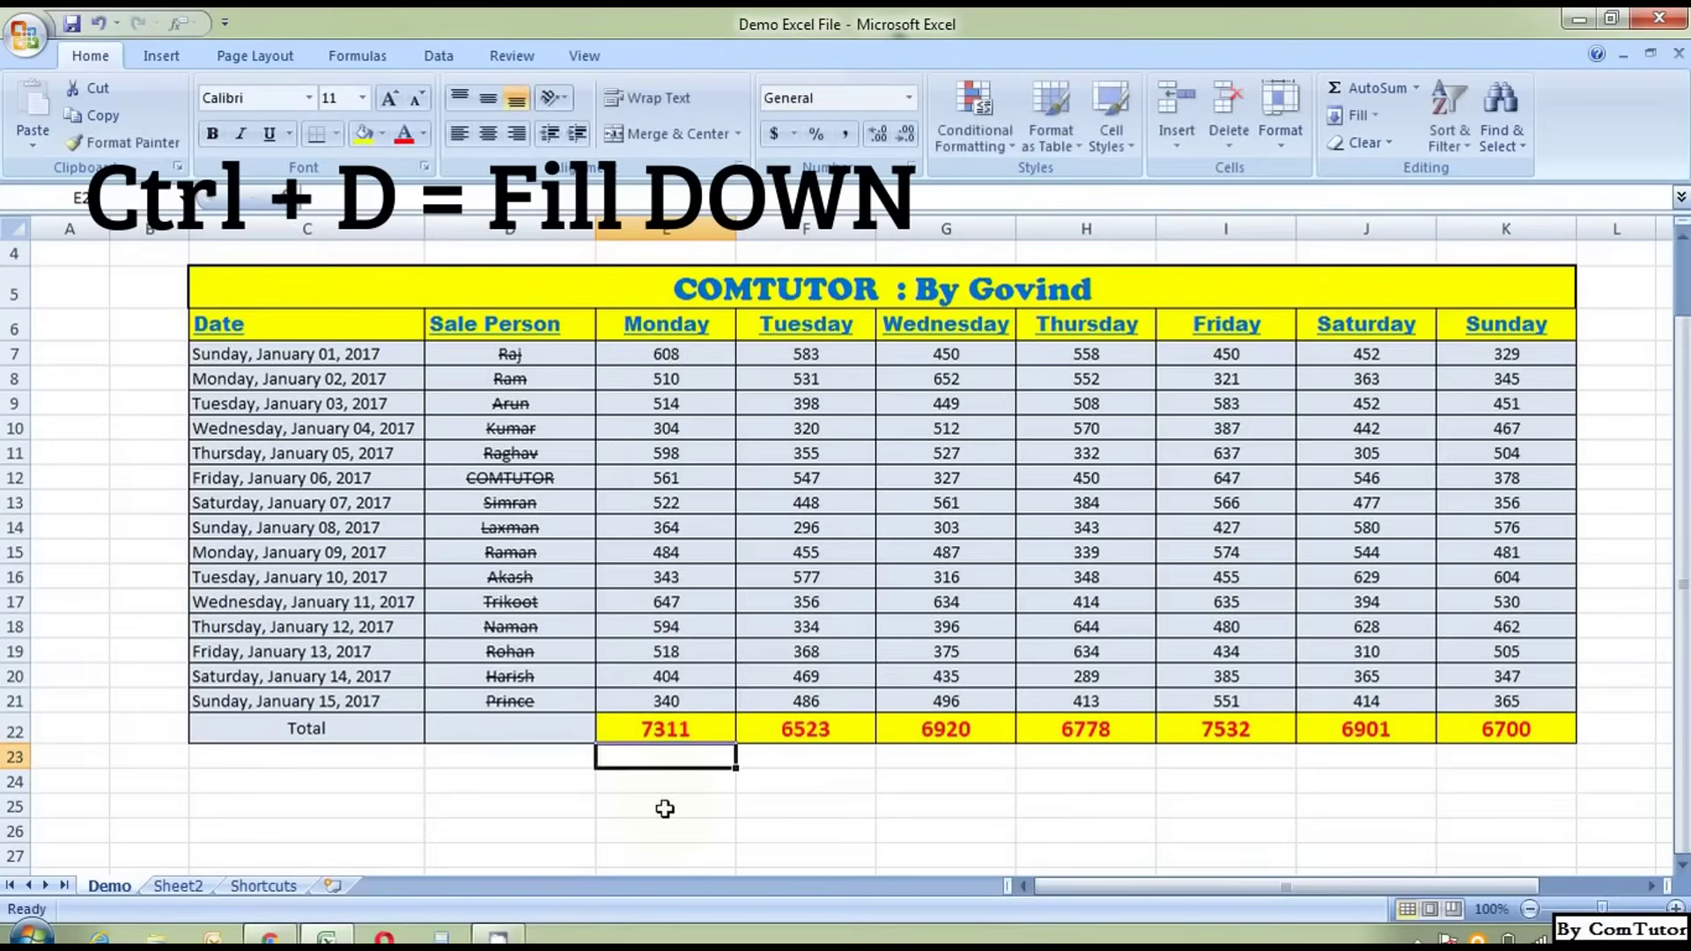
Fill Monday's total down into E23 (14014) and compare its shifted =SUM(E8:E22) formula.
key("ctrl+d")
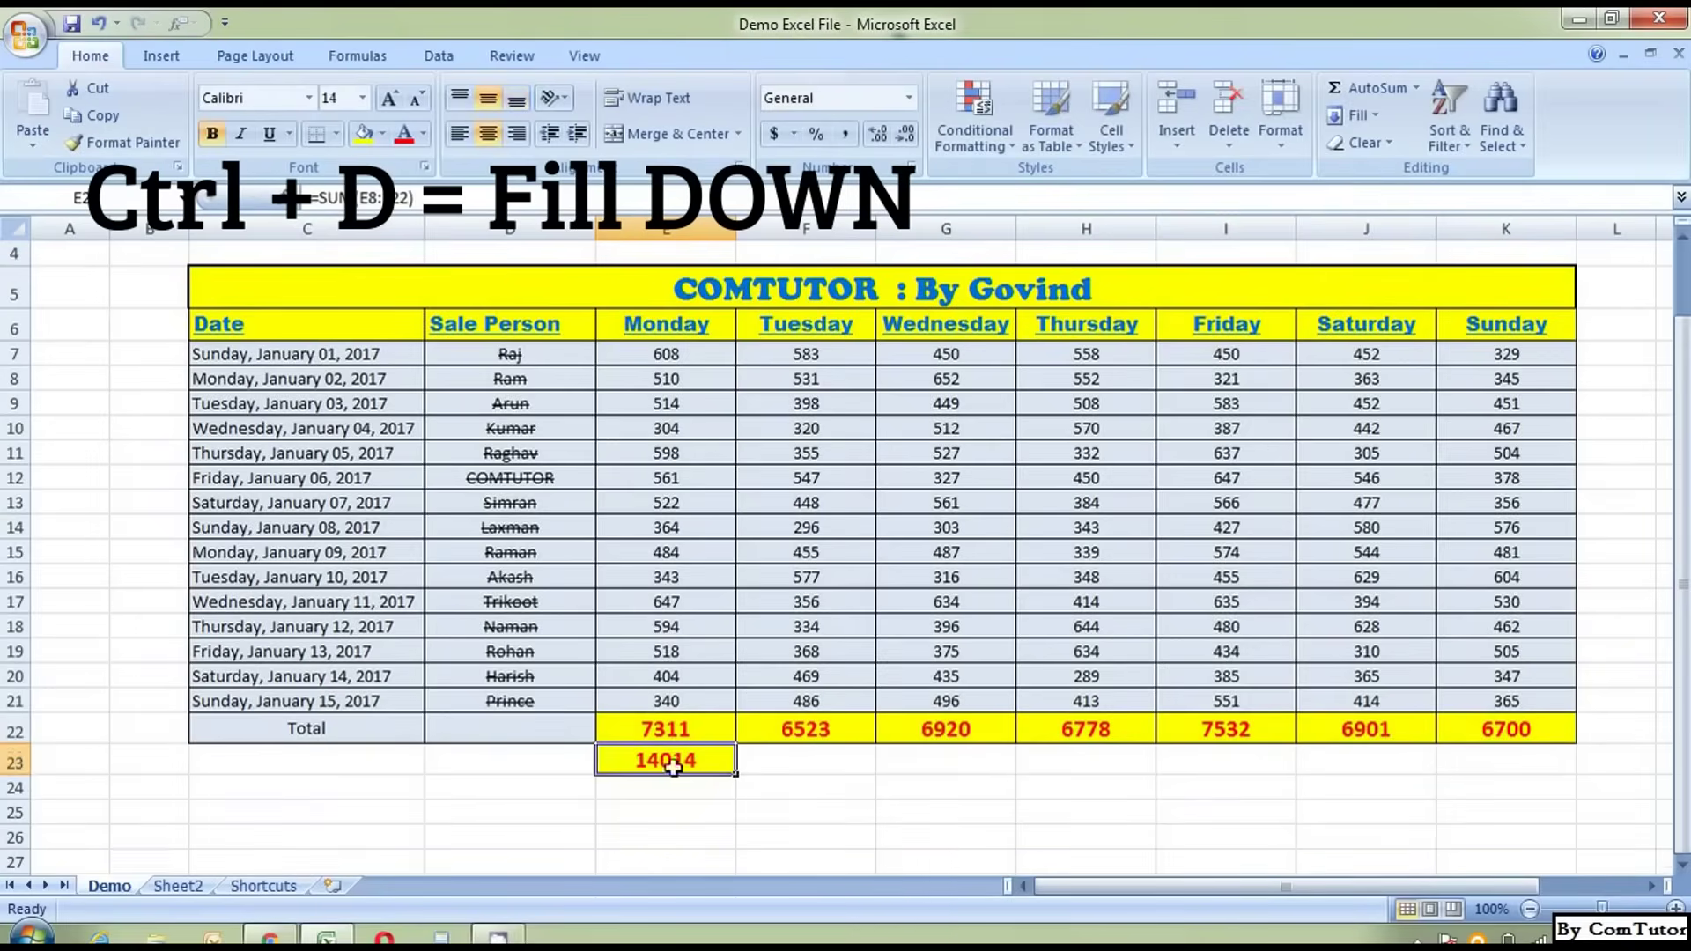
left_click(675, 722)
left_click(678, 759)
double_click(681, 763)
key("Escape")
double_click(679, 721)
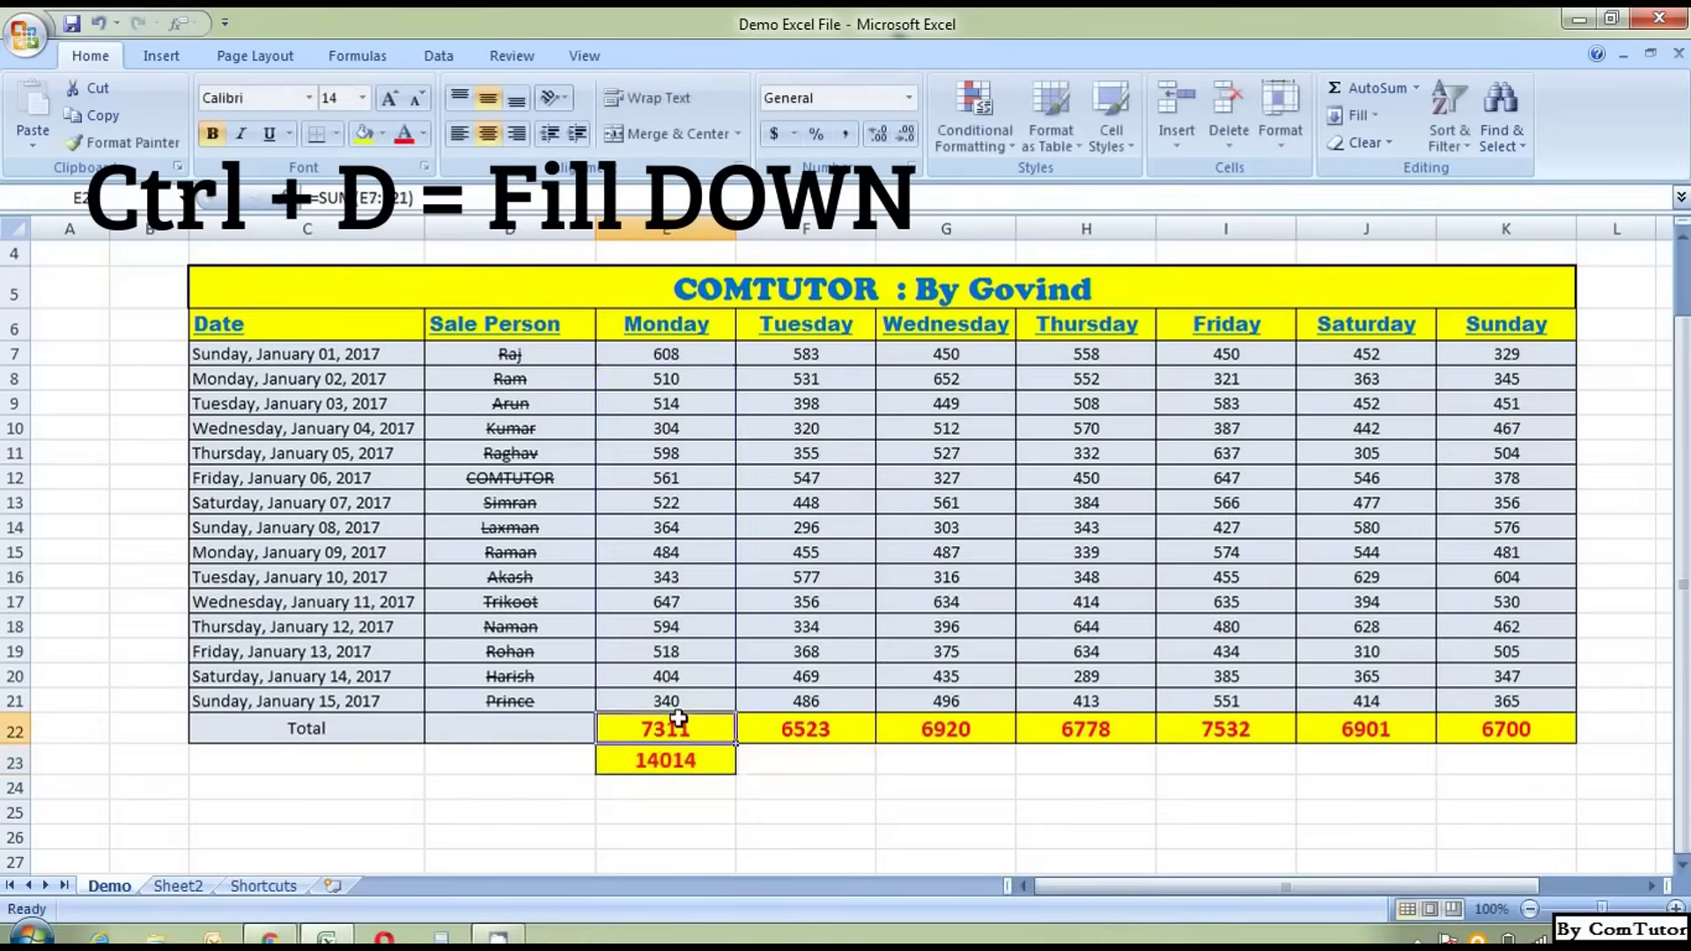
key("Escape")
left_click(791, 765)
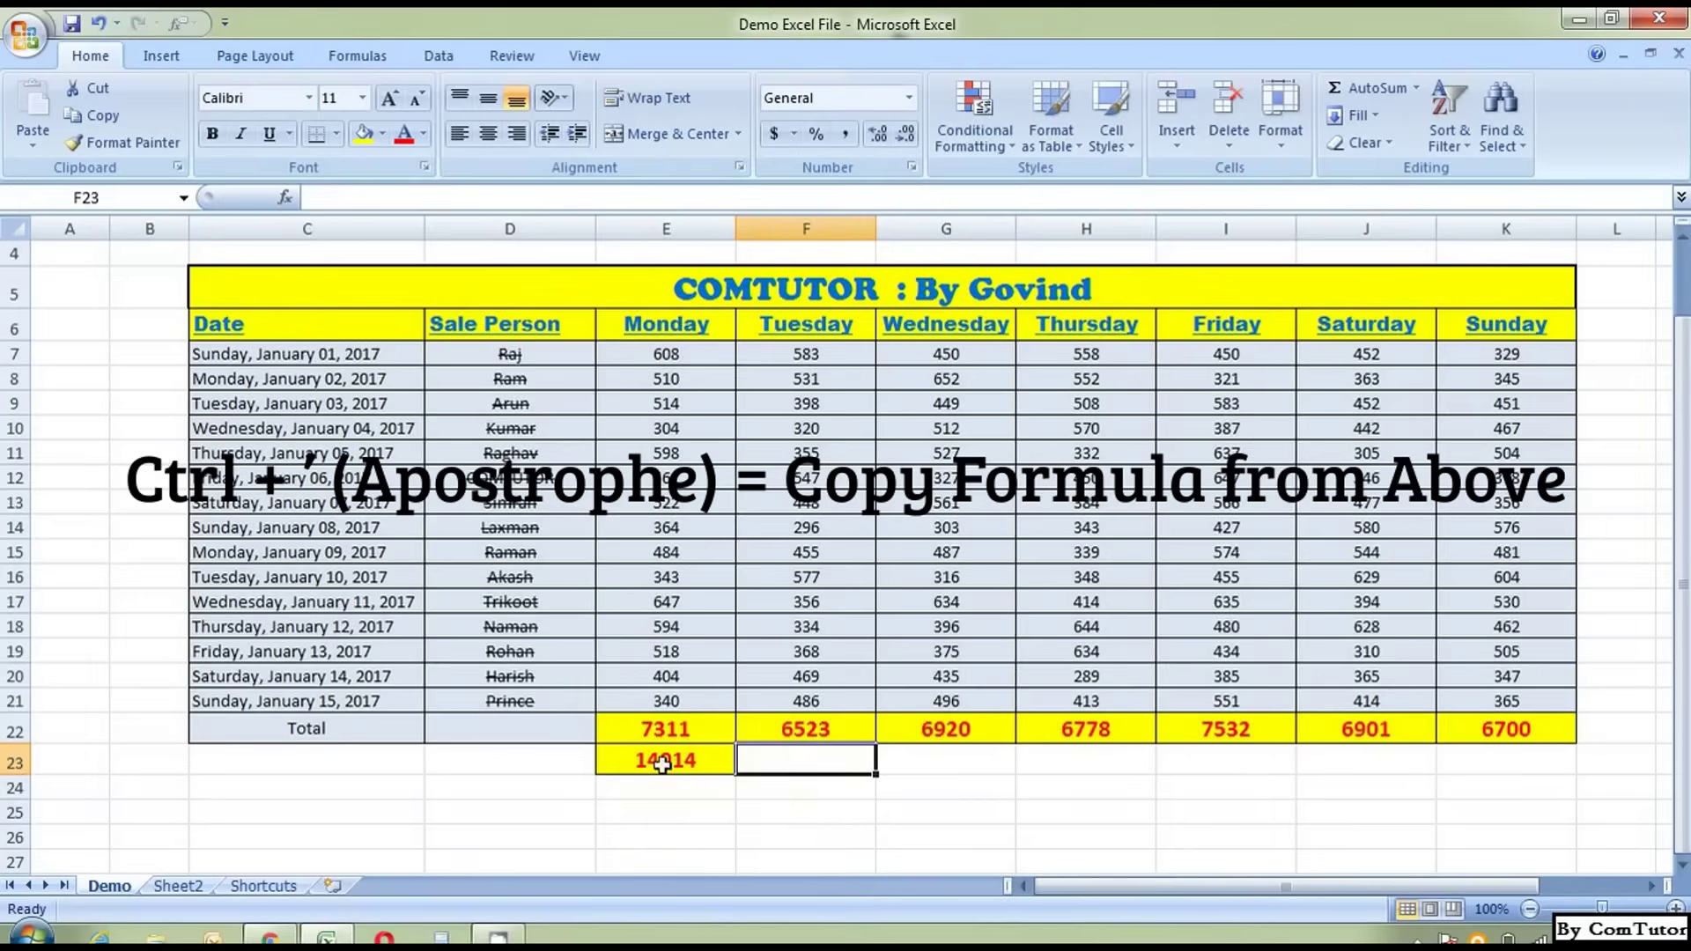
Undo the 14014 fill-down and select E23 below Monday's total.
key("ctrl+z")
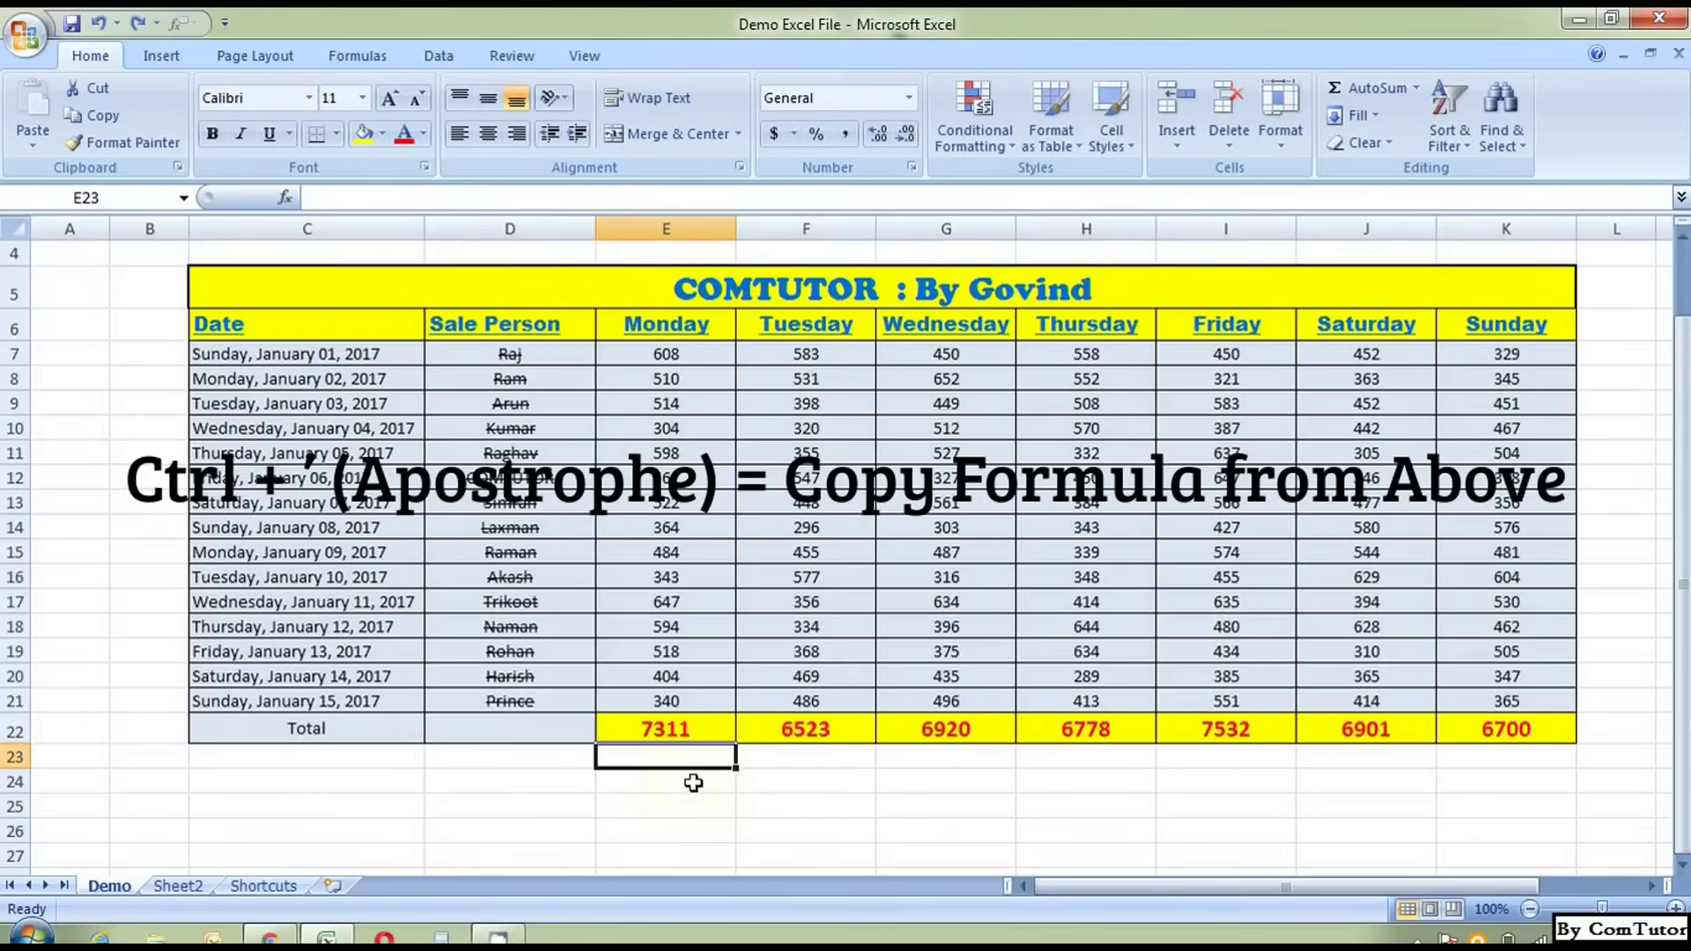
left_click(803, 844)
left_click(666, 726)
left_click(675, 758)
Copy Monday's exact formula into E23 with Ctrl+', showing 7311.
key("ctrl+apostrophe")
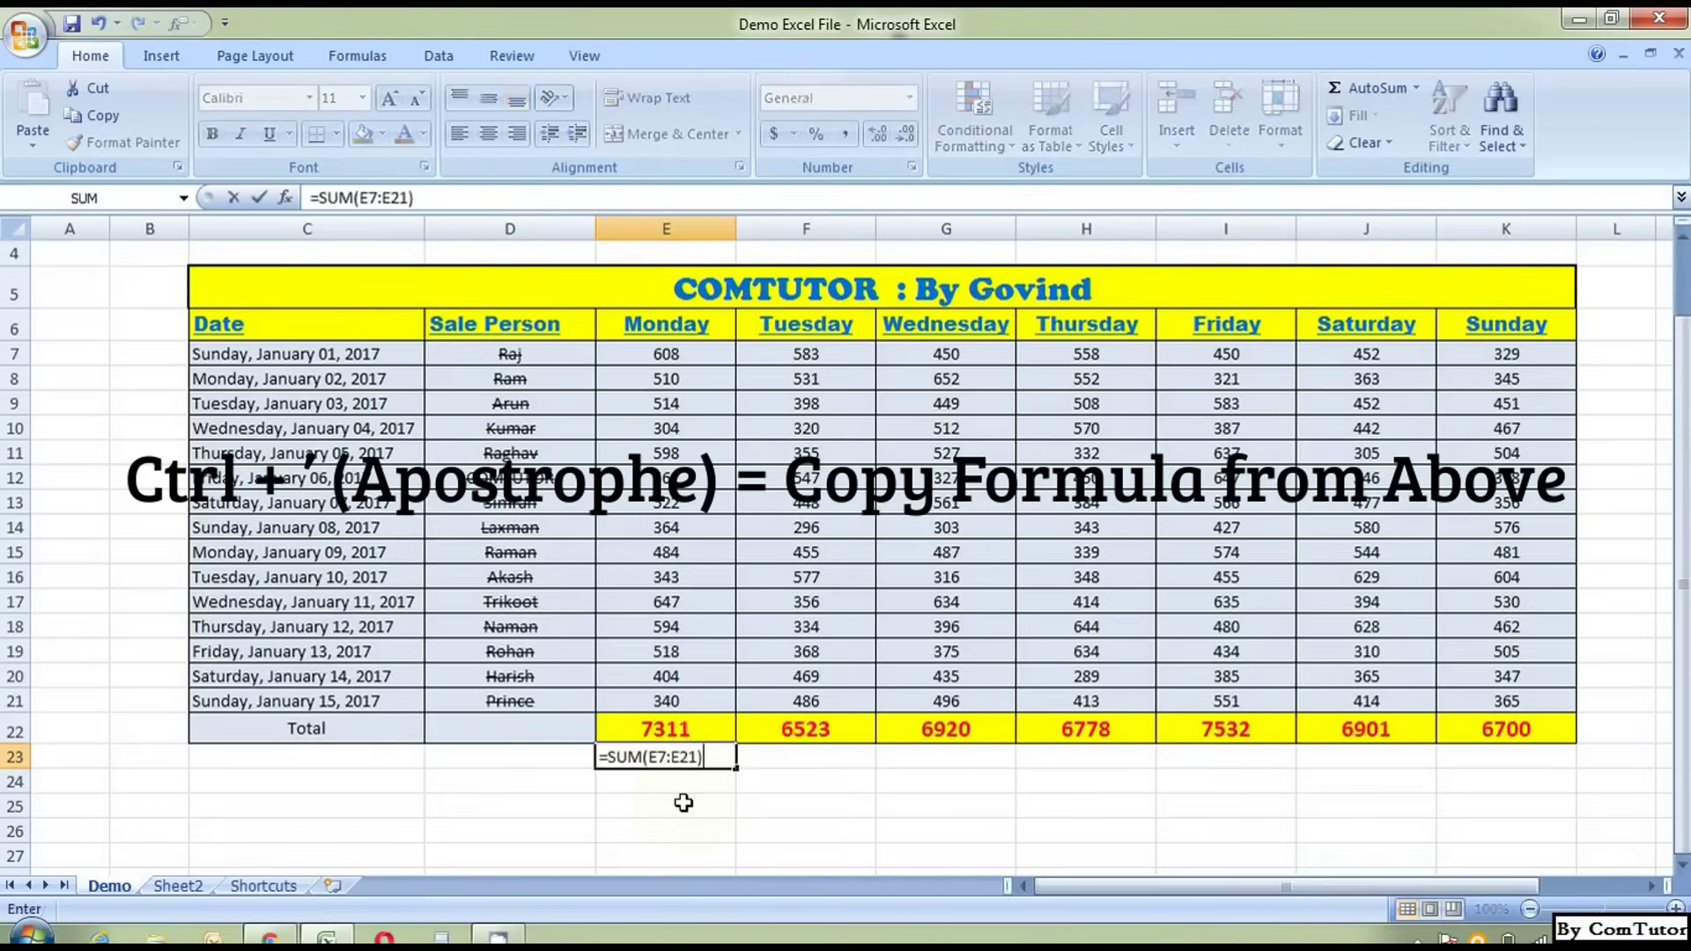
key("ctrl+Return")
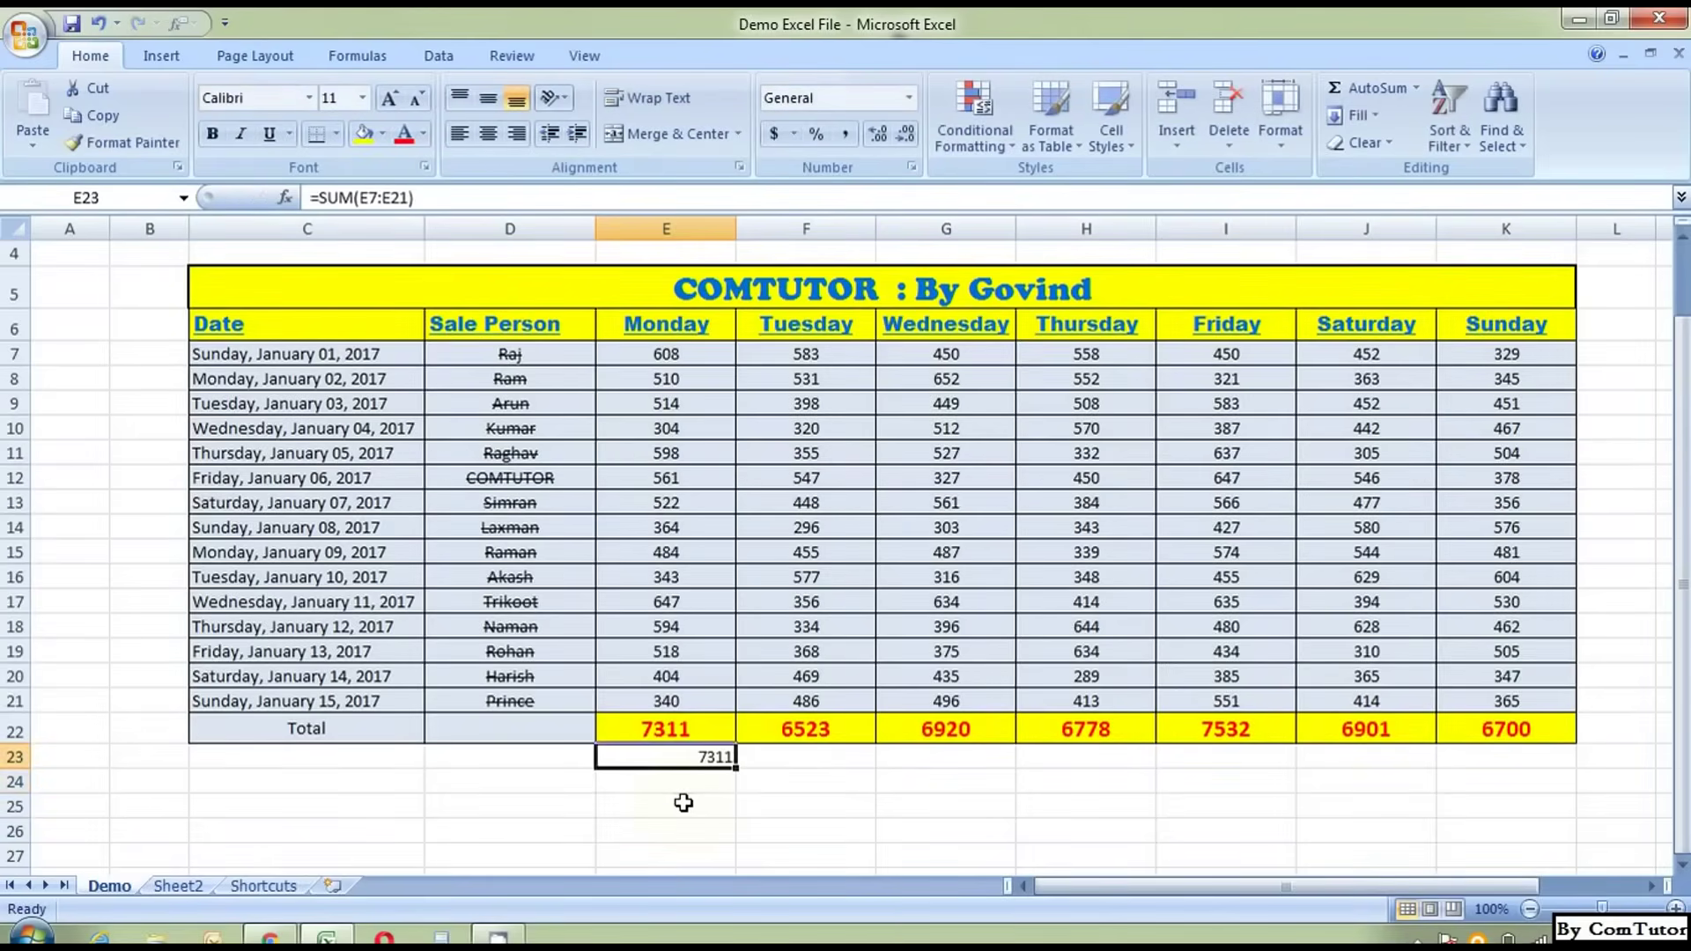
key("shift+Right")
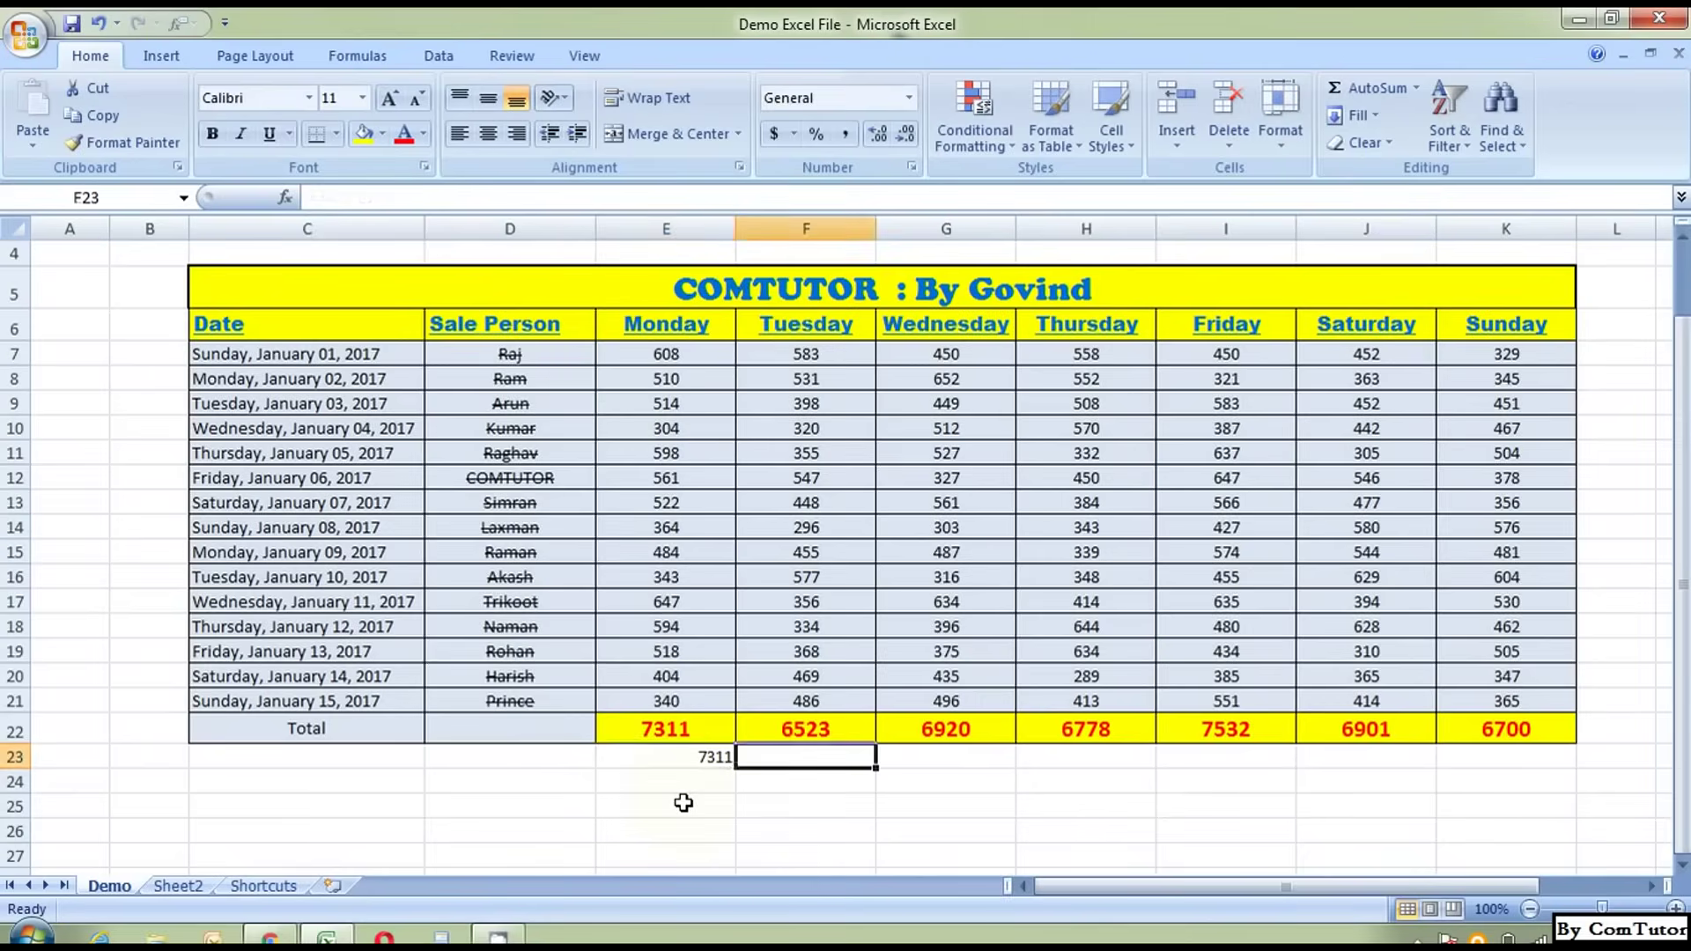
key("shift+Left")
key("Right")
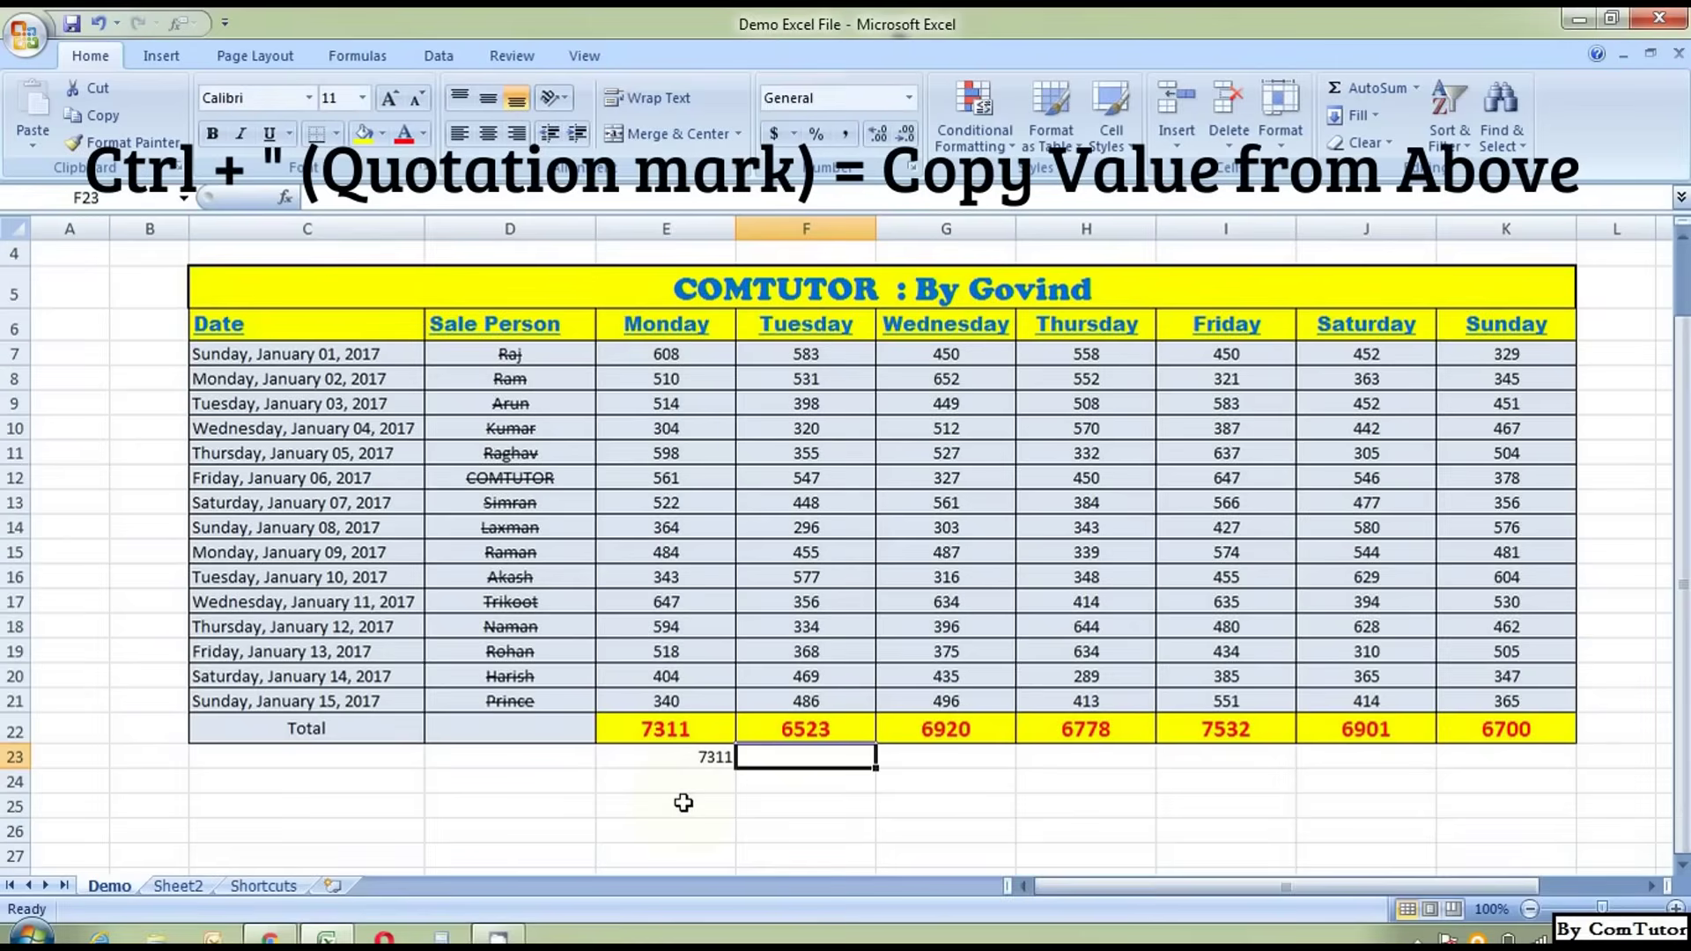
Copy Tuesday's total value 6523 into F23 with Ctrl+Shift+".
key("ctrl+quotedbl")
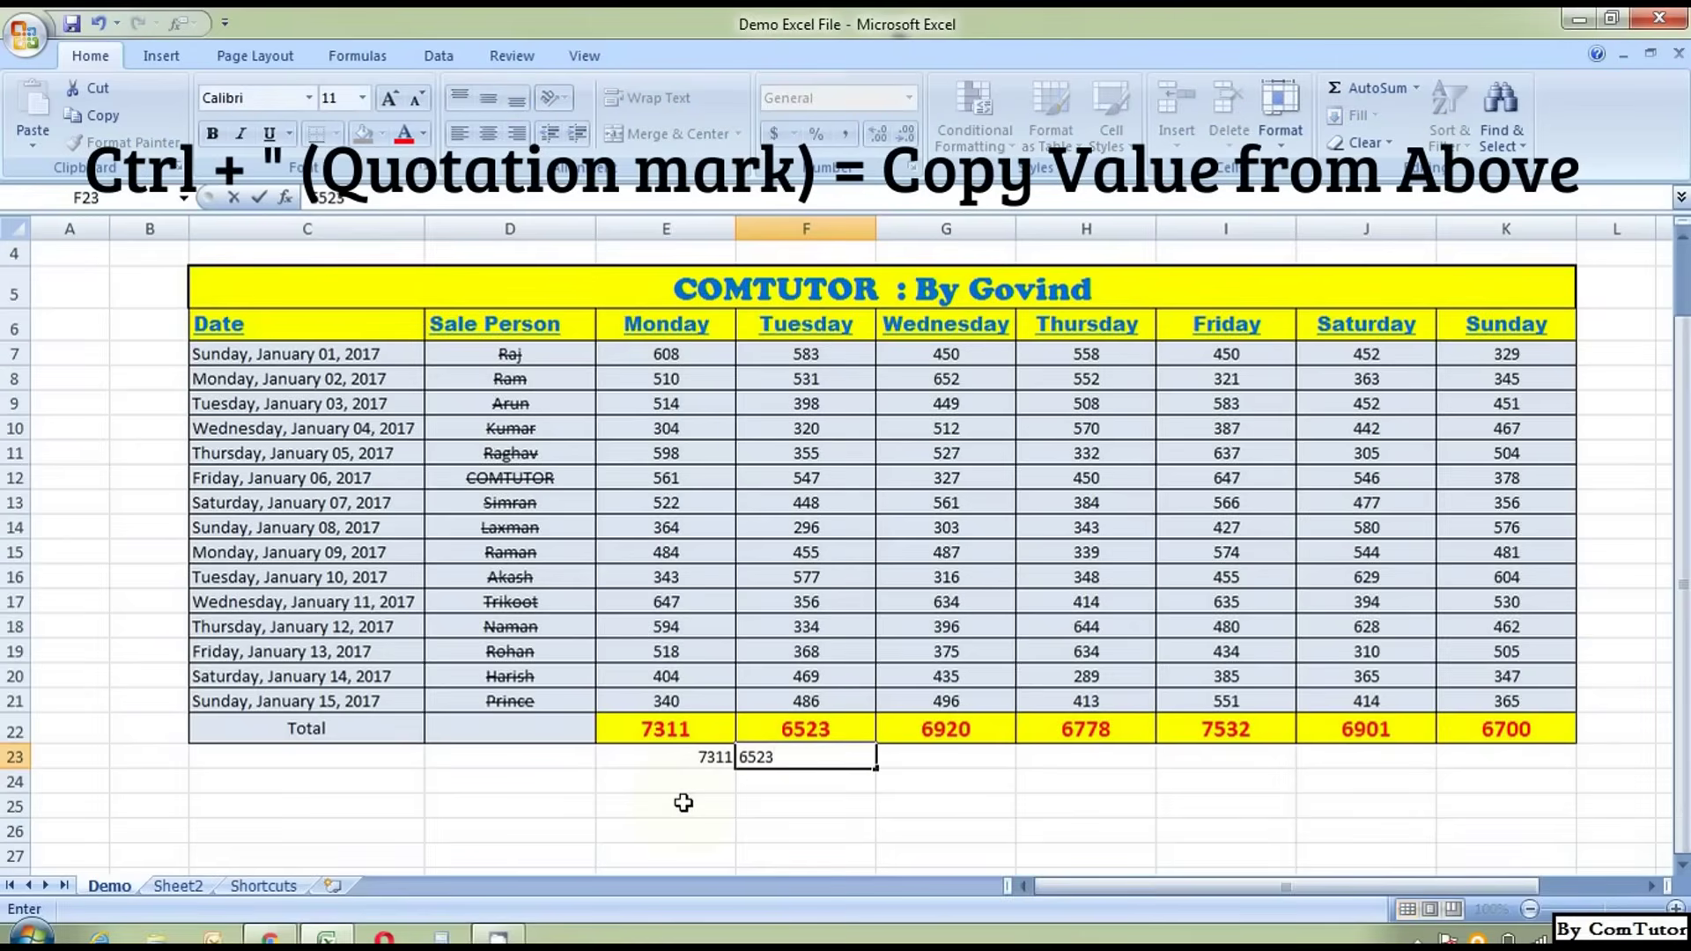
key("ctrl+Return")
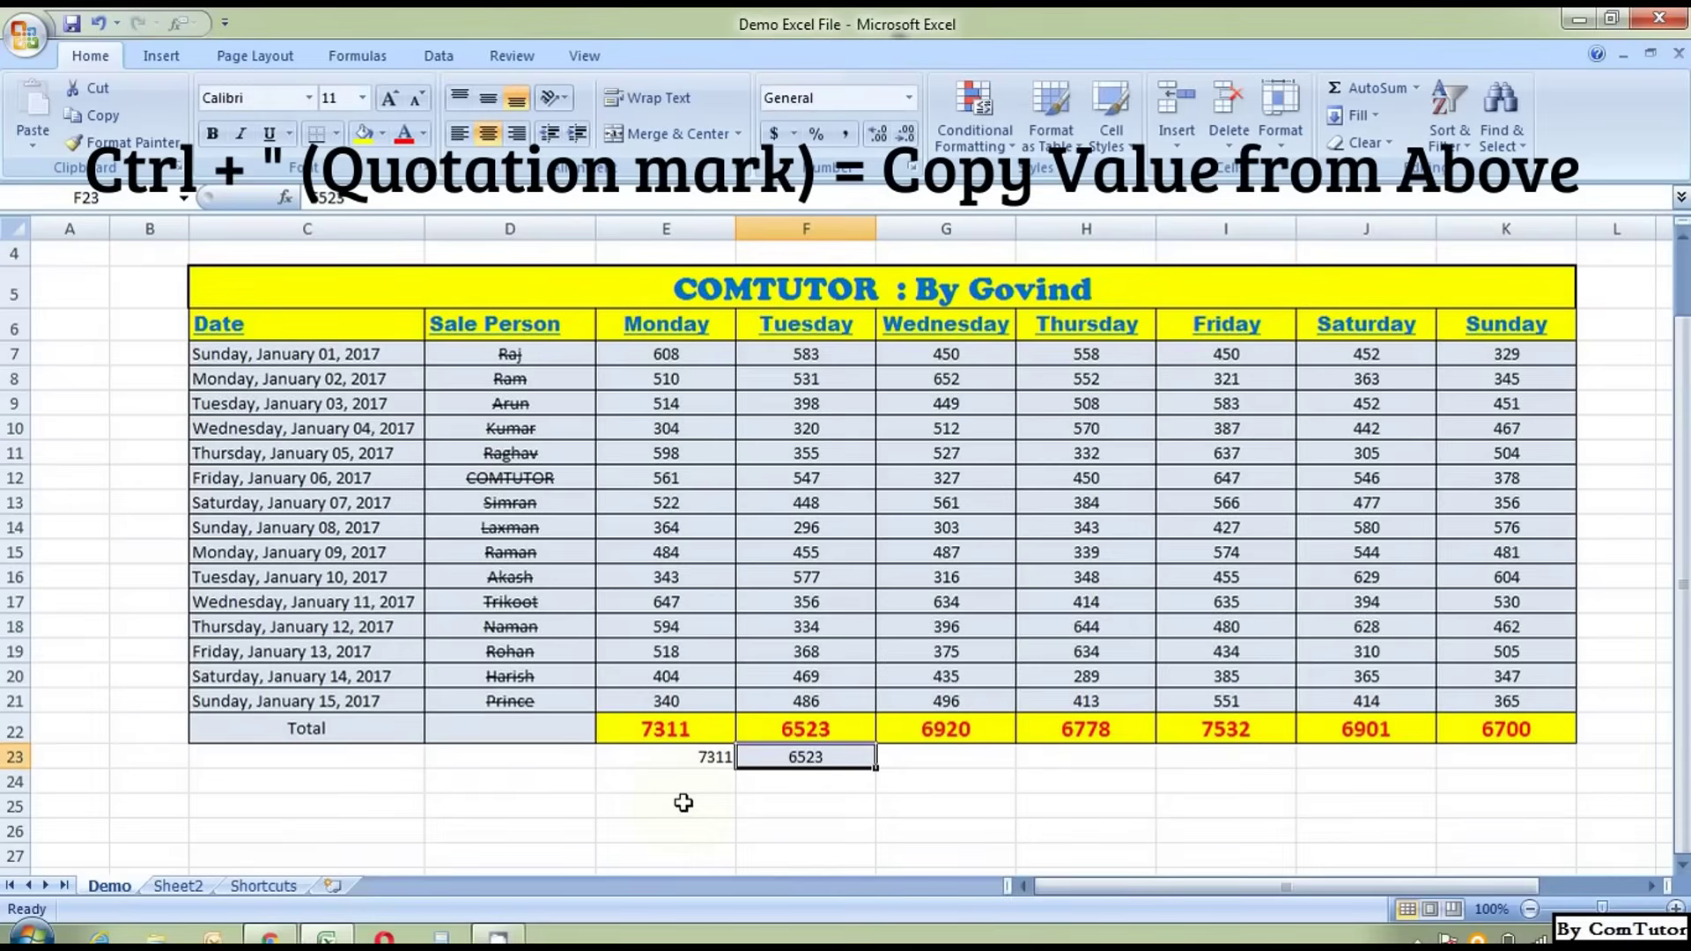
key("Right")
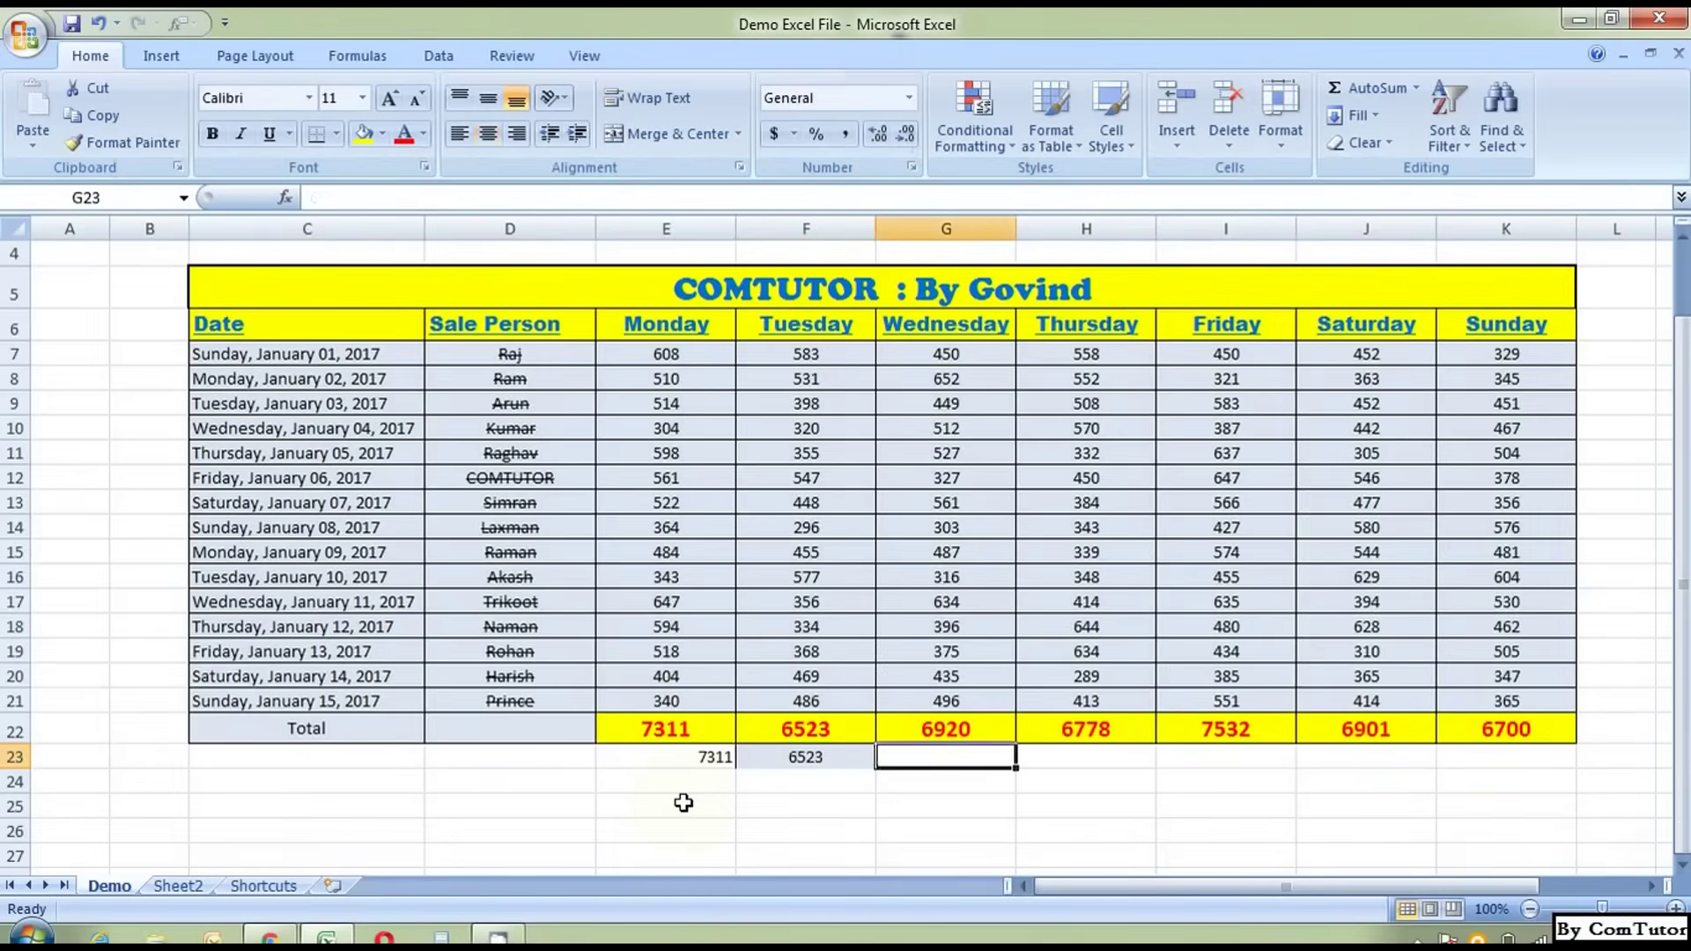
key("Left")
key("Left")
key("Left")
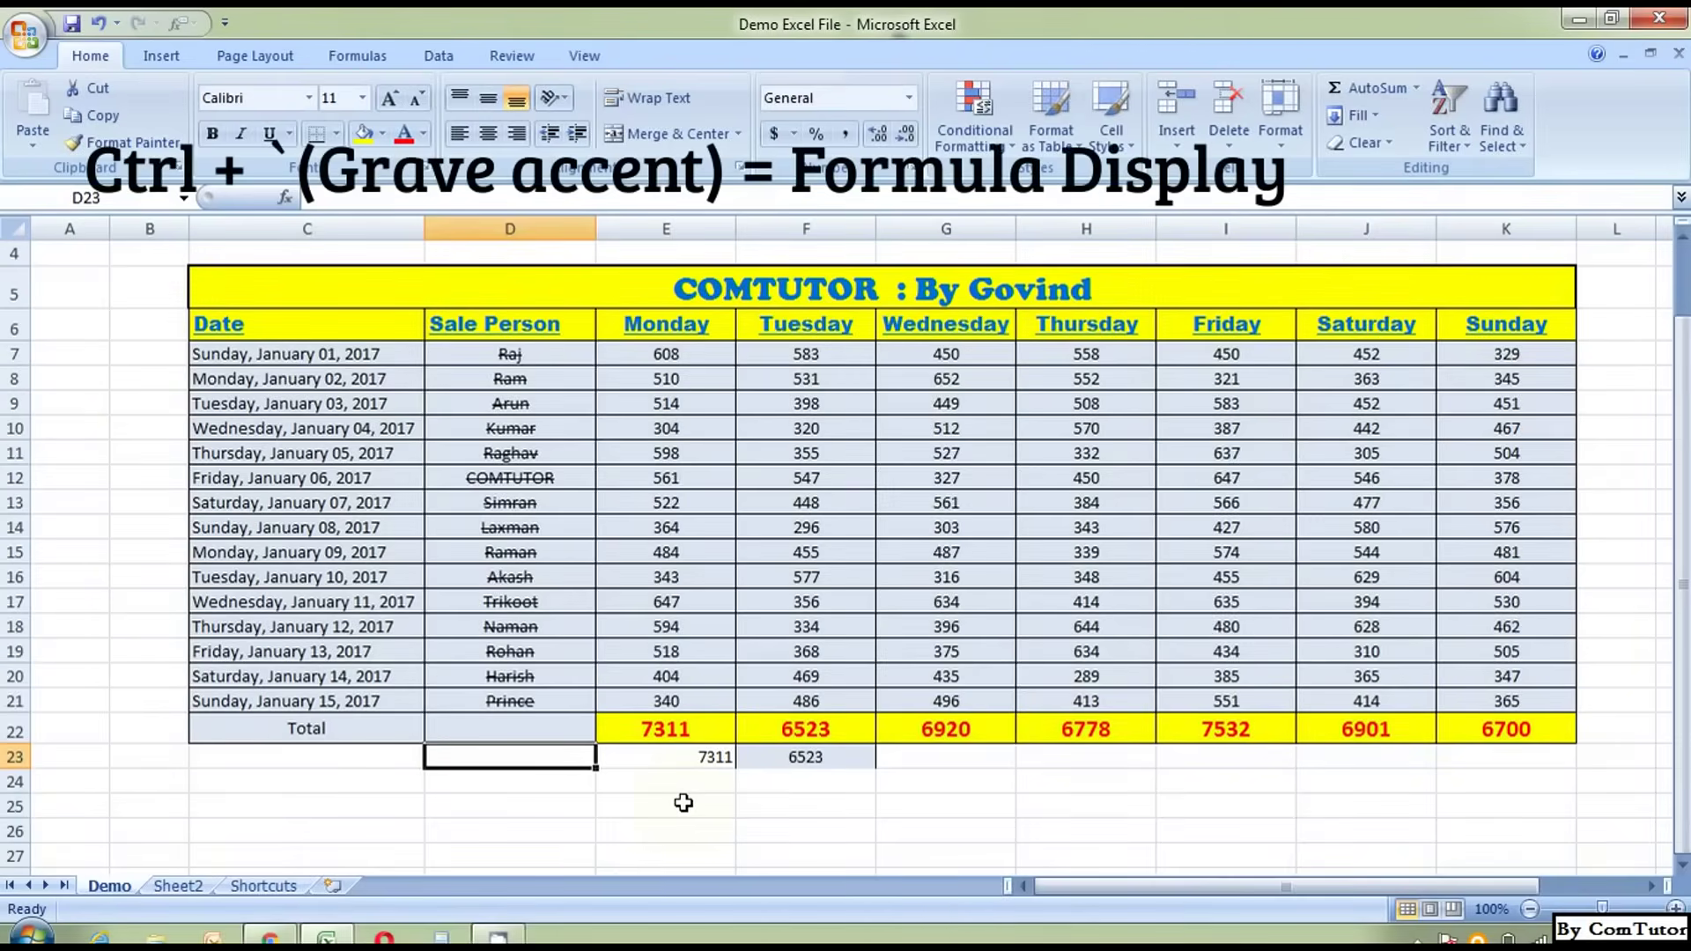
key("ctrl+grave")
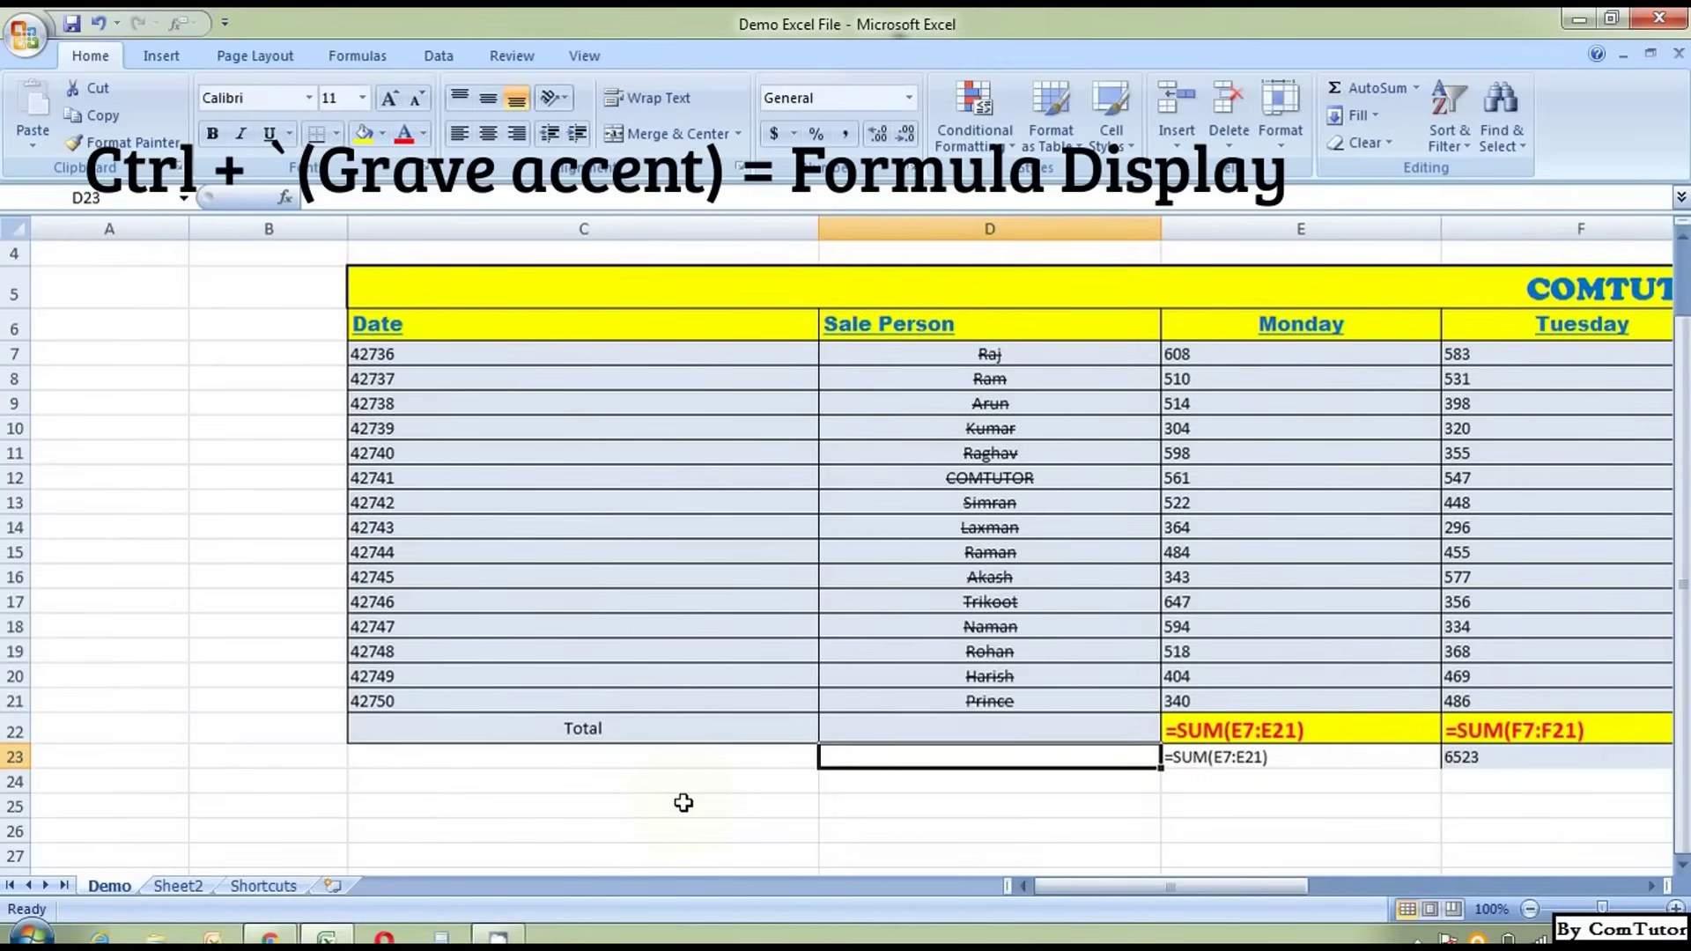
key("Right")
key("Right")
key("Right")
key("Right")
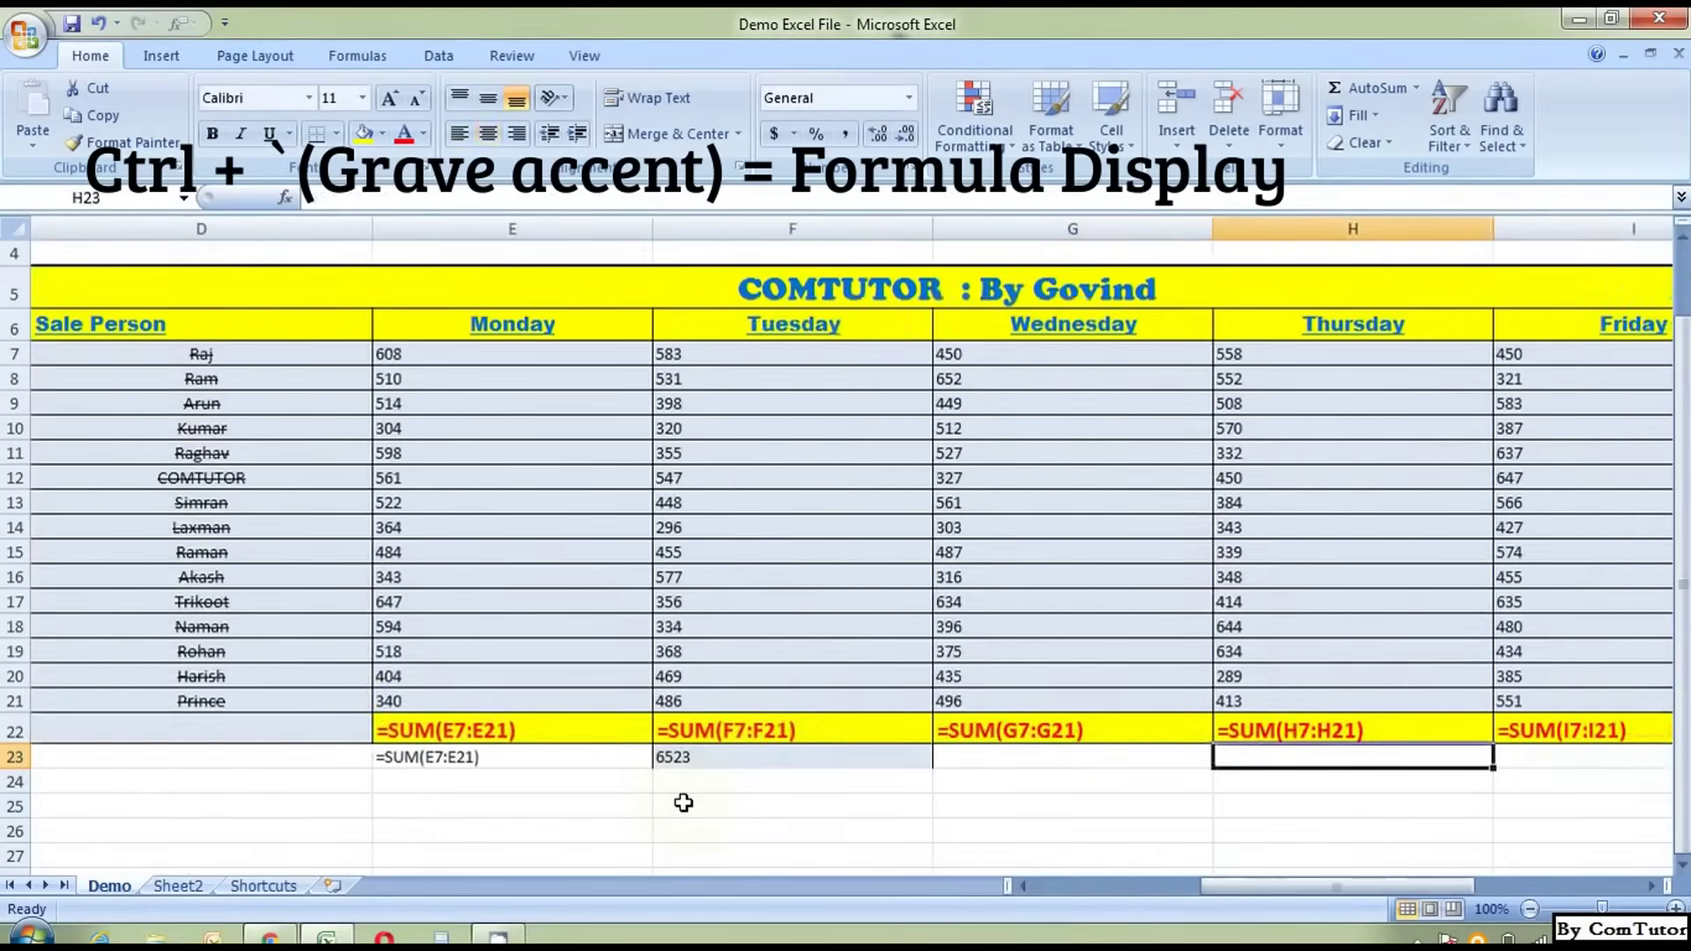
key("Right")
key("Left")
key("Left")
key("Left")
key("Left")
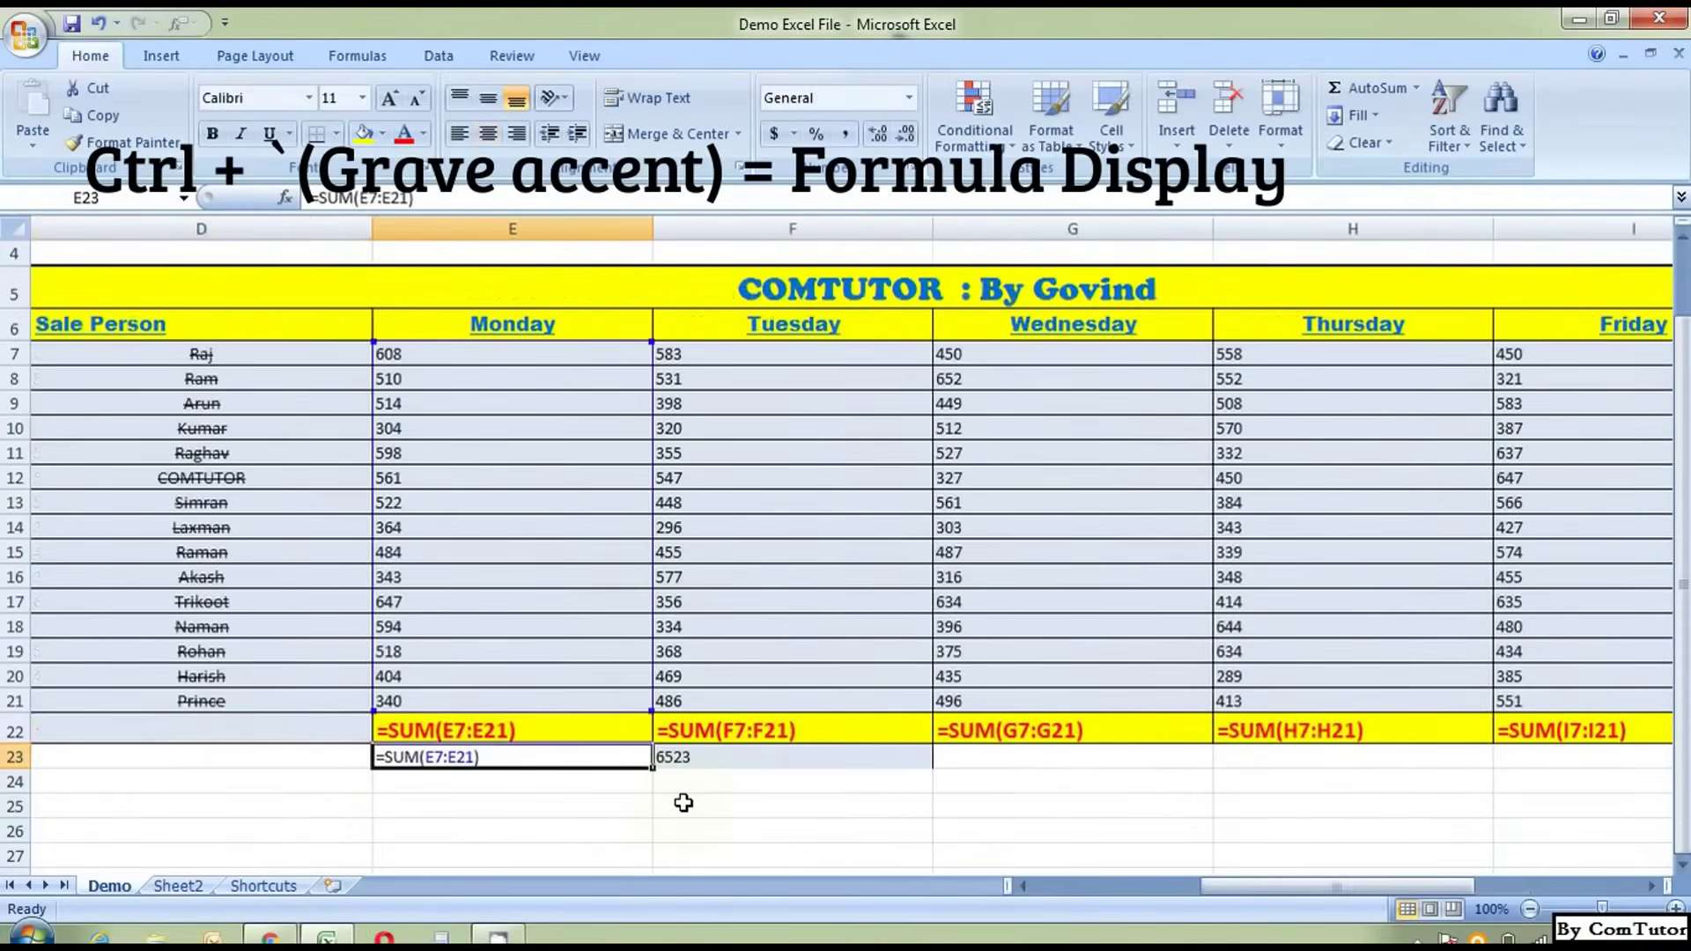
left_click(559, 728)
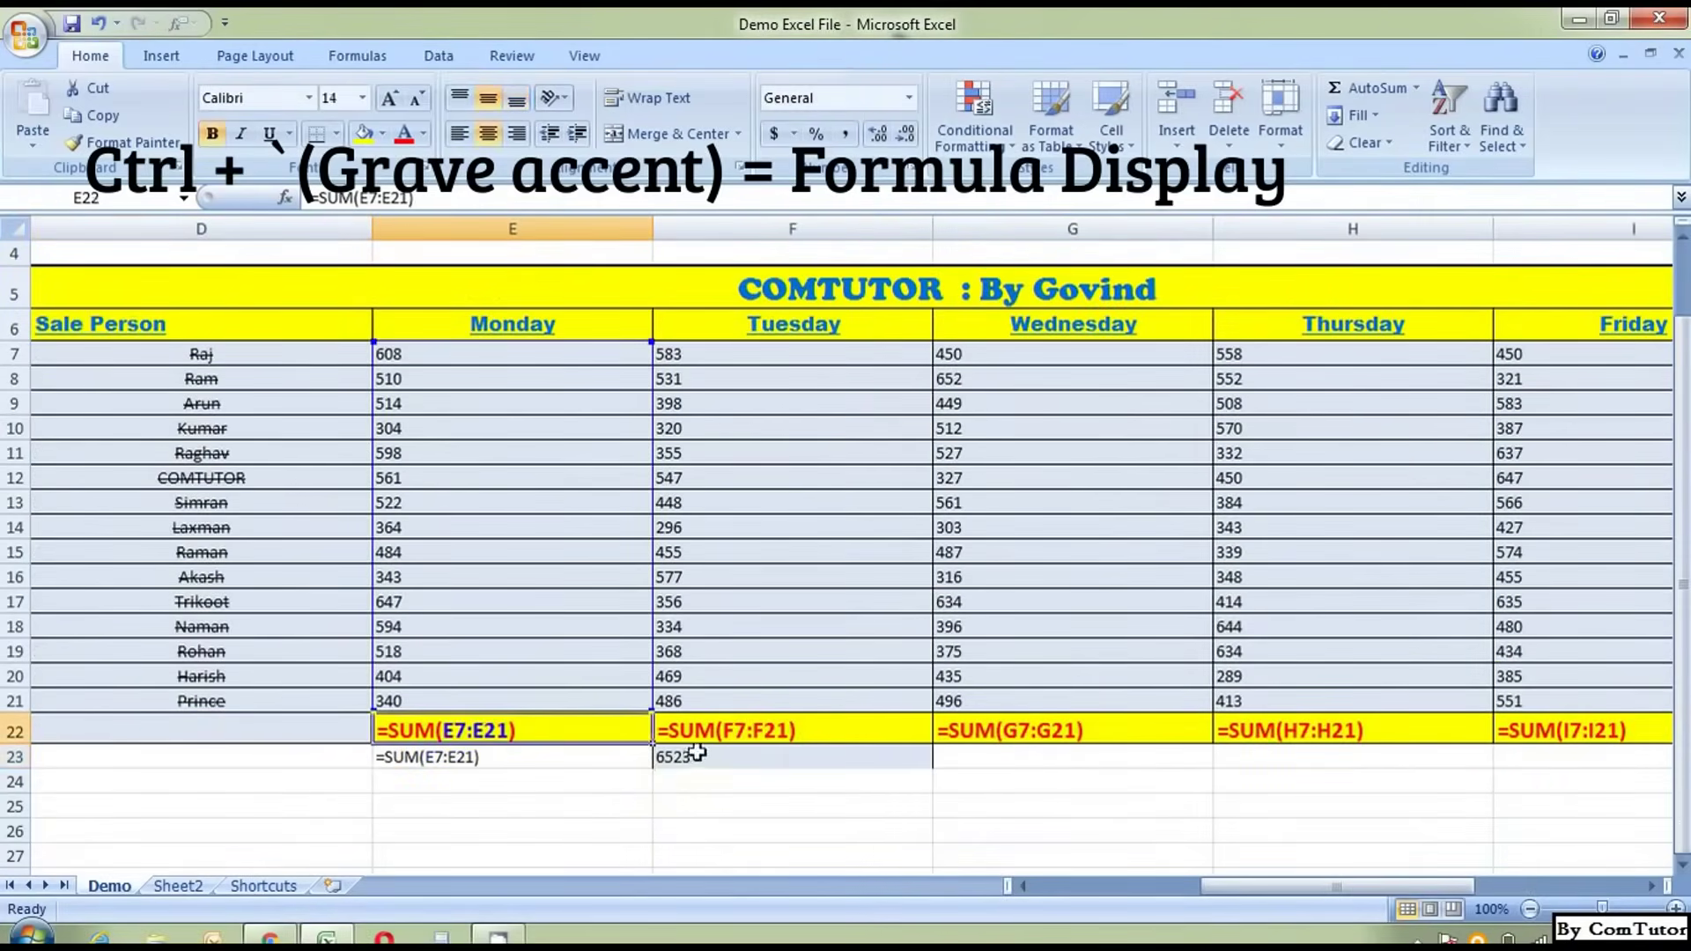
left_click(766, 731)
left_click(967, 741)
left_click(1258, 734)
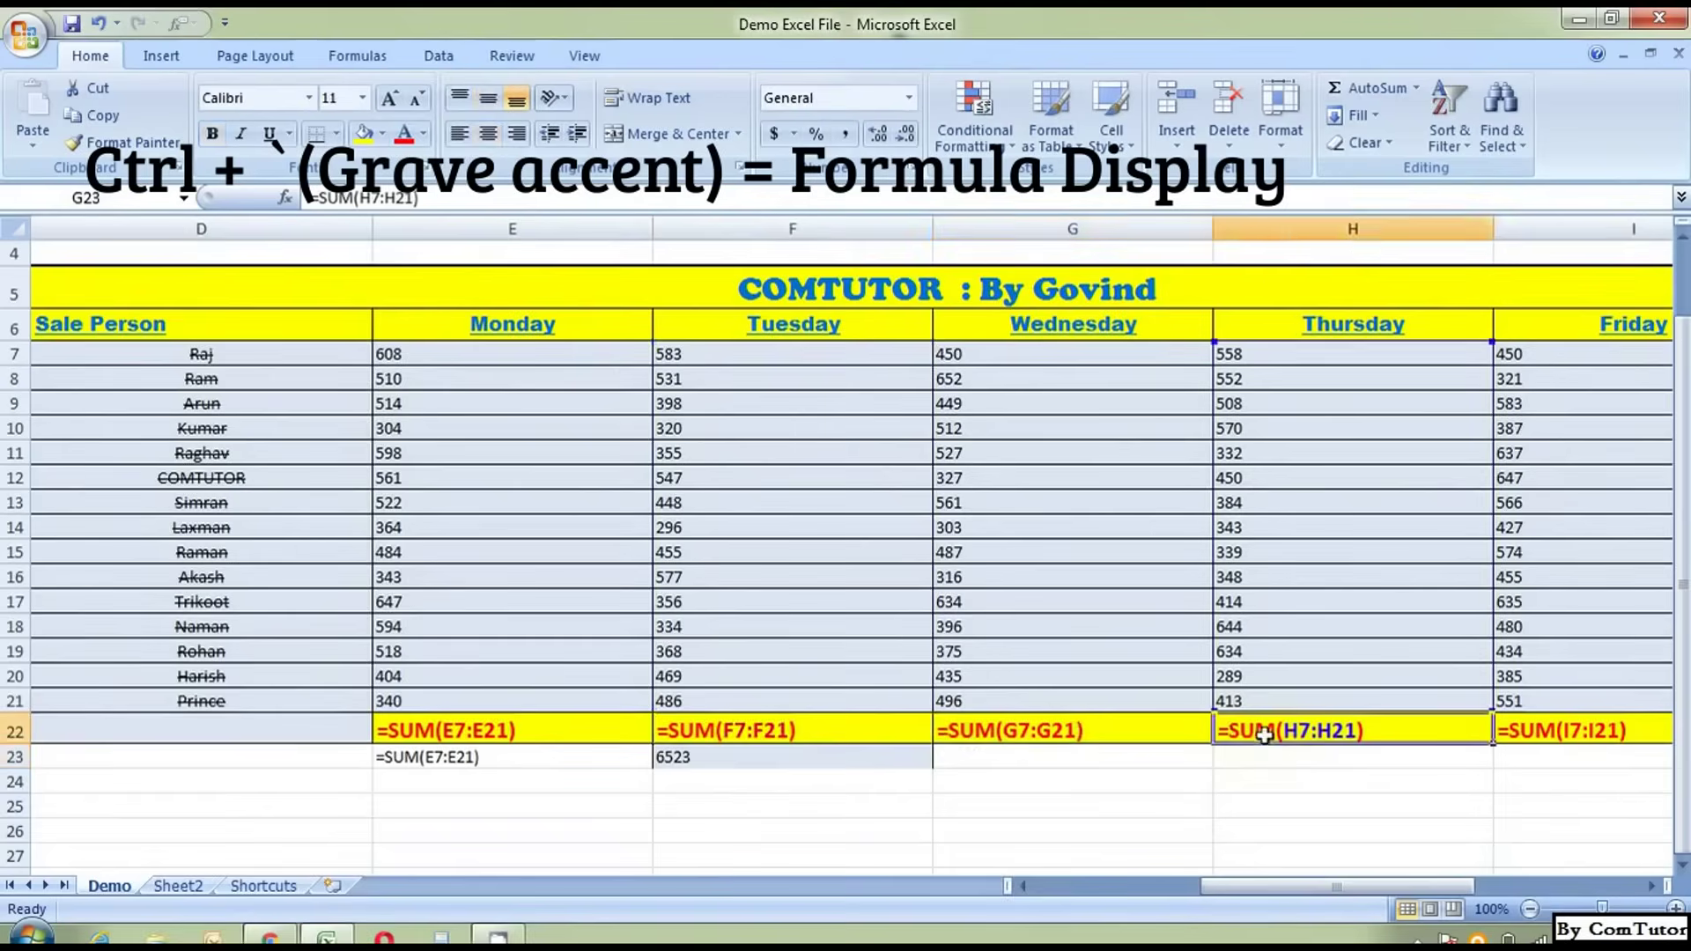
left_click(1072, 734)
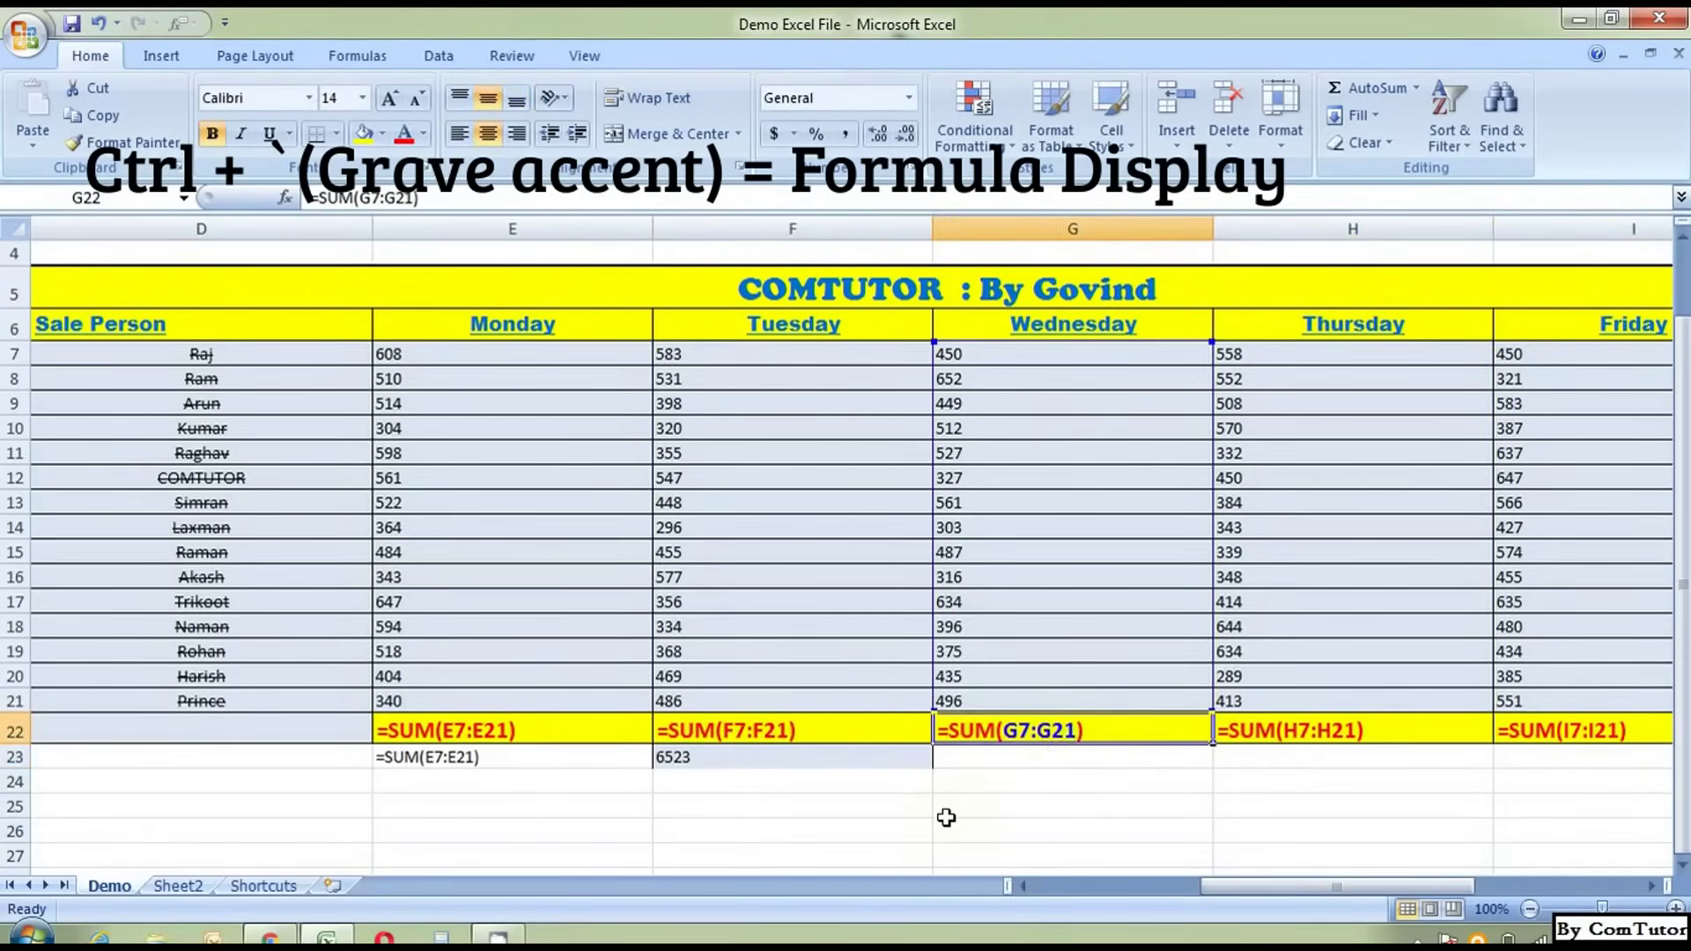
key("ctrl+grave")
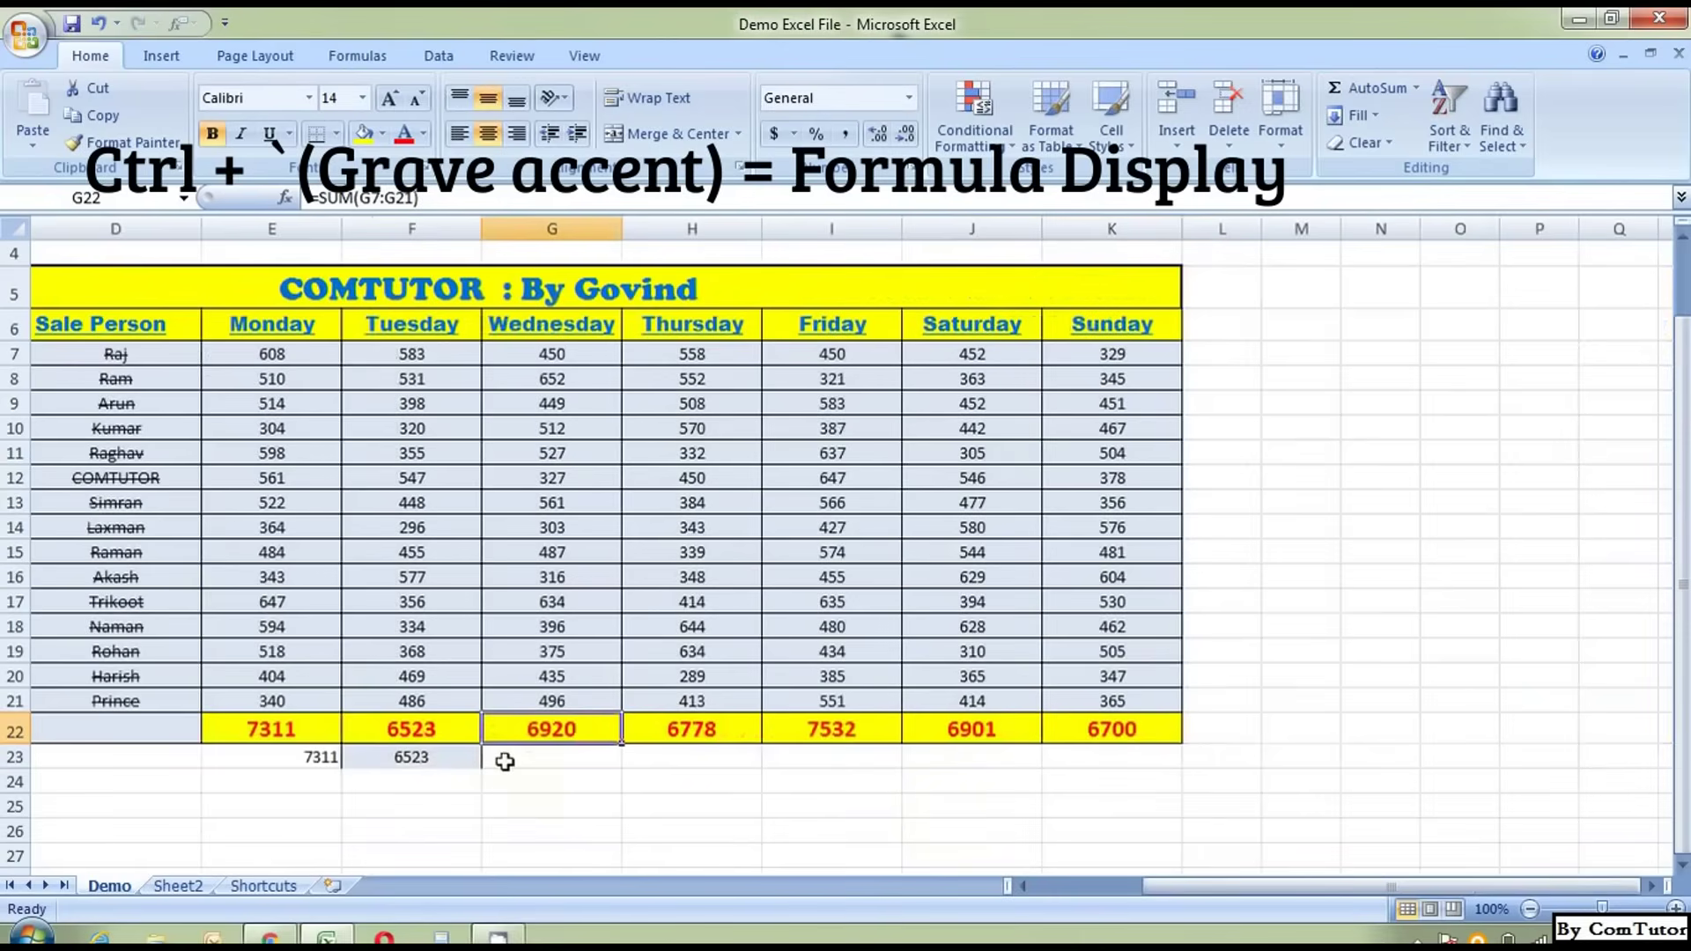
left_click_drag(1189, 885, 1075, 885)
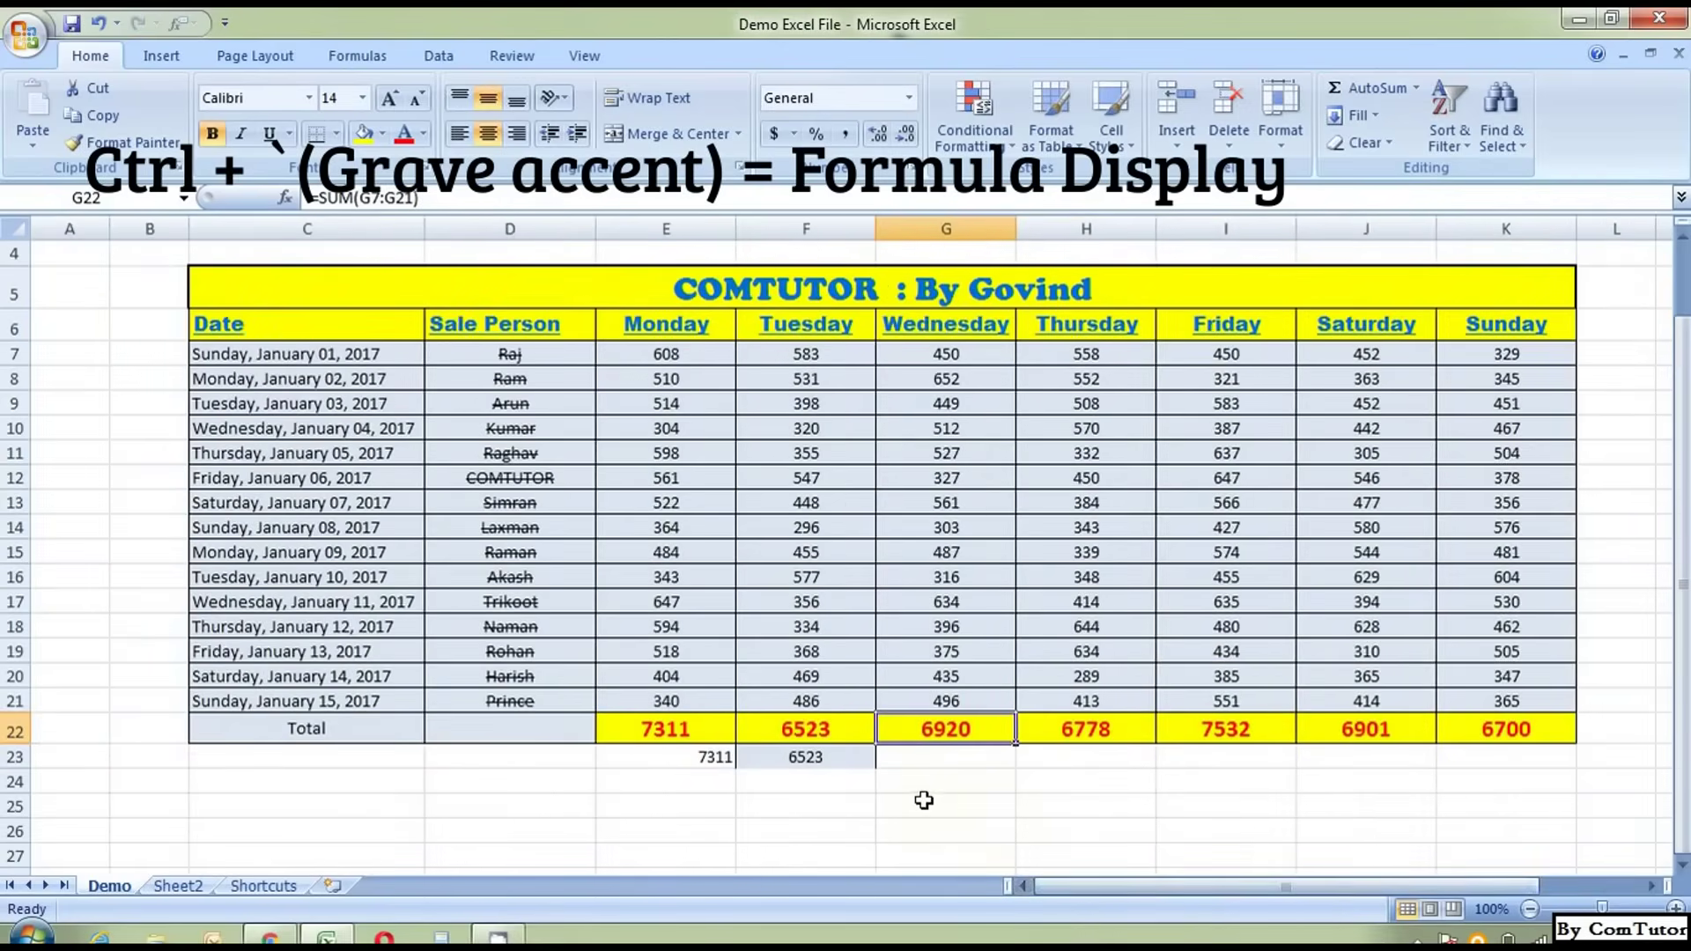
left_click(614, 803)
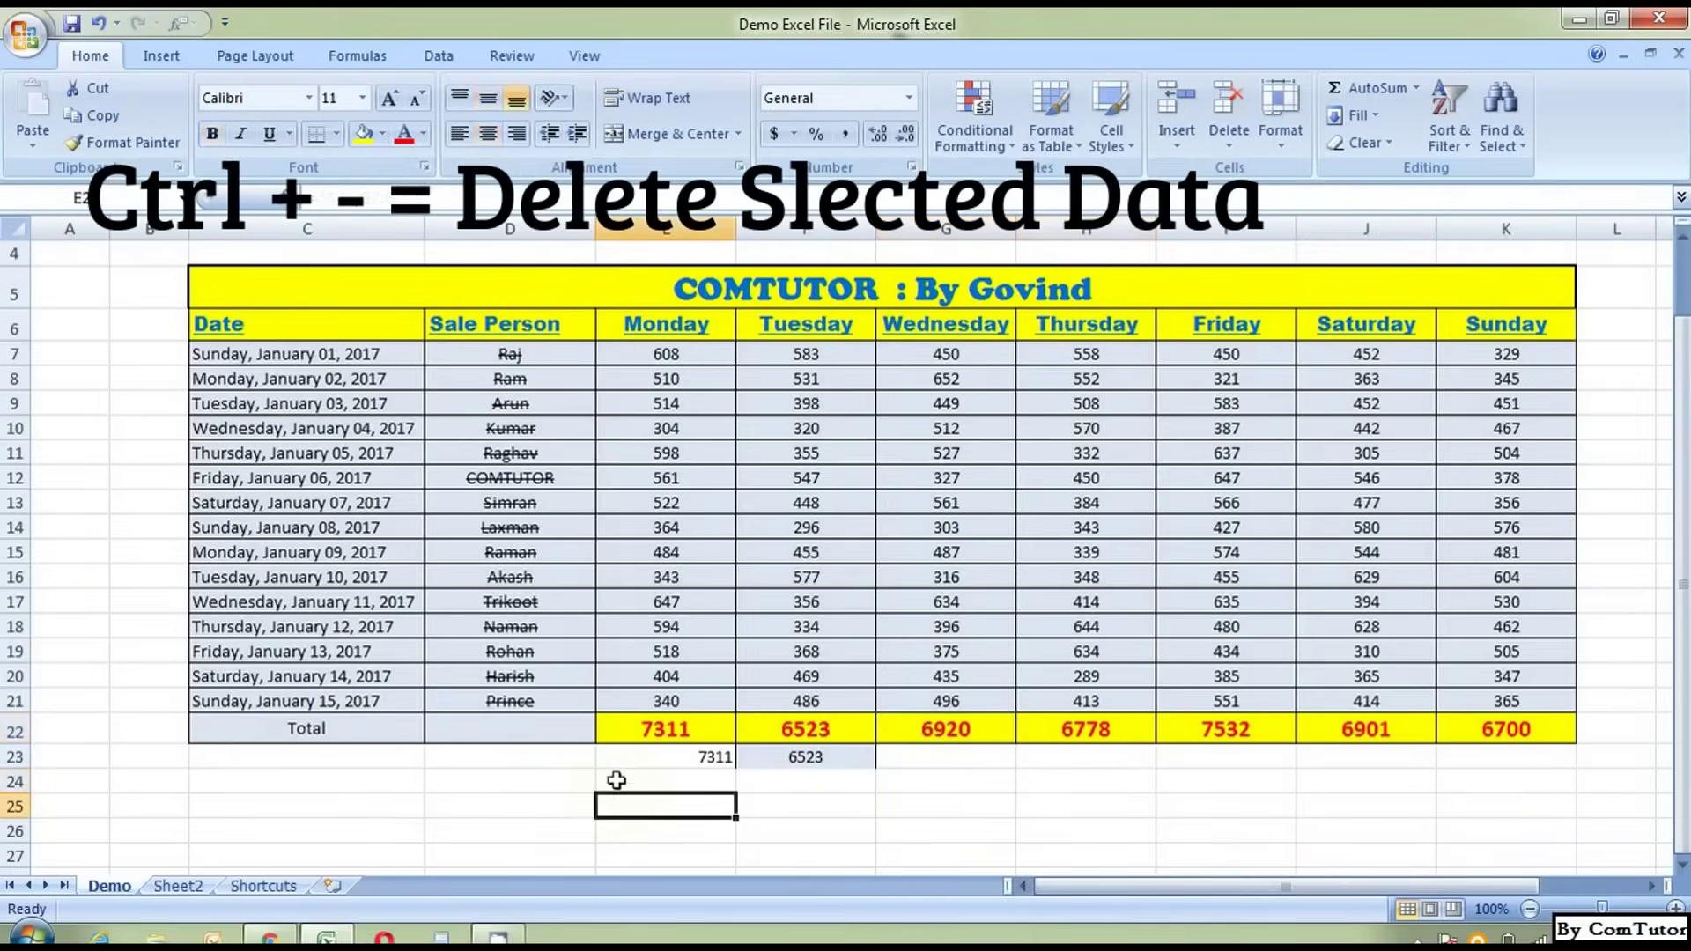
Delete the copied 7311 and 6523 in E23:F23, shifting cells left.
left_click_drag(608, 759, 871, 771)
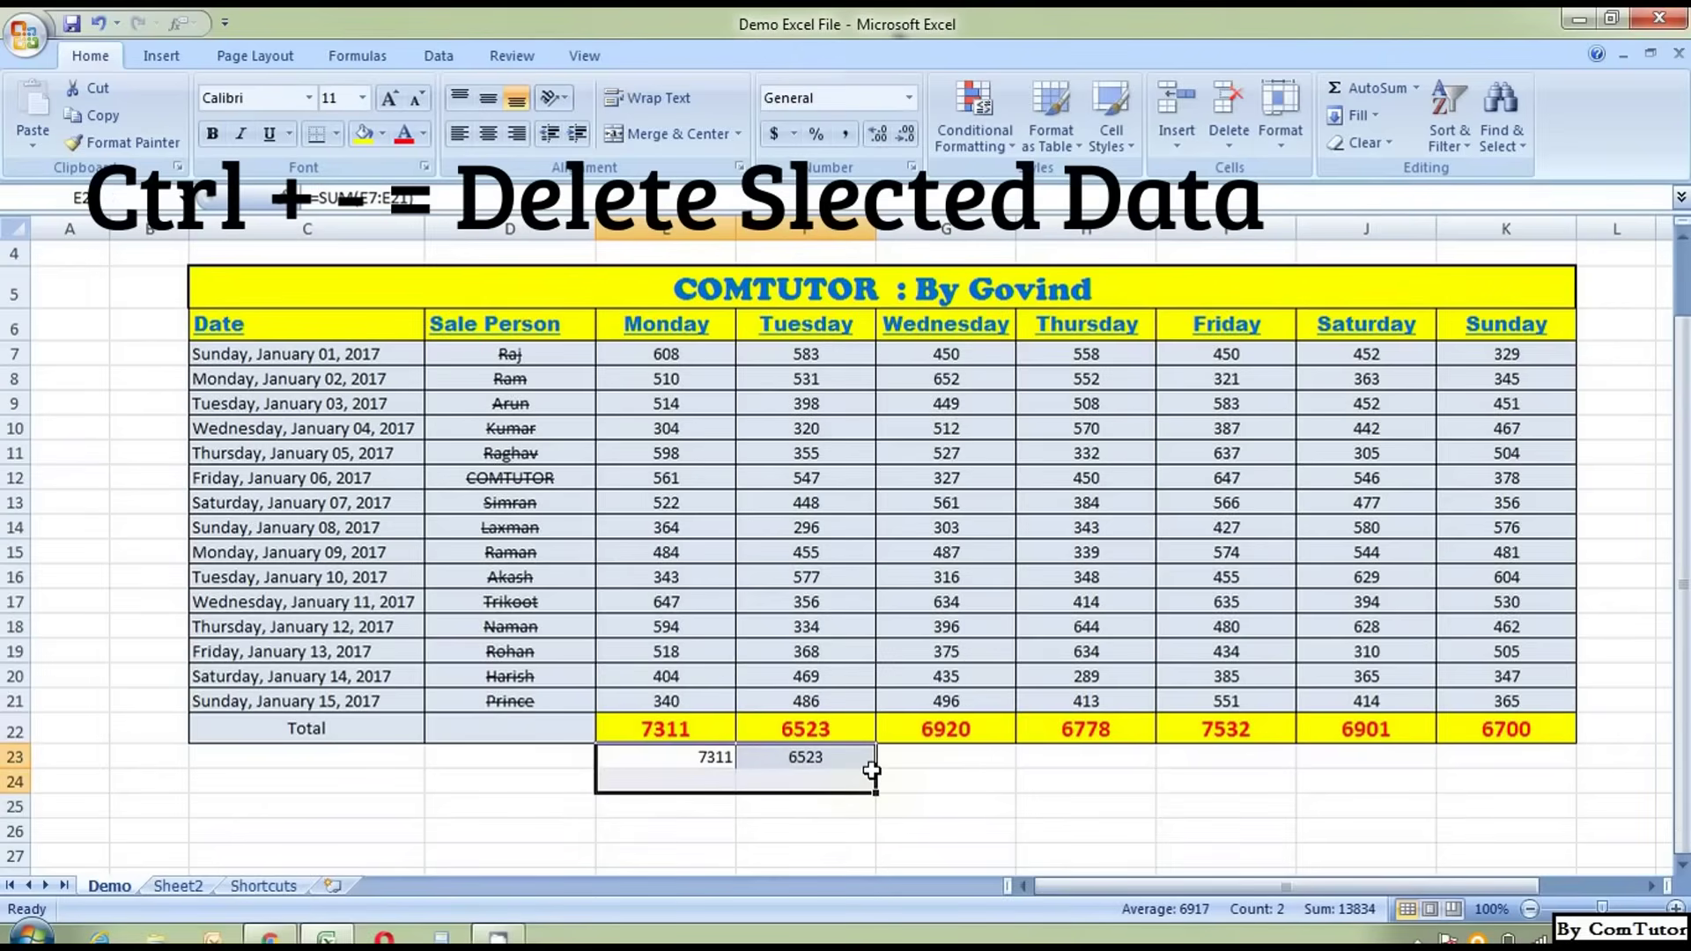
key("ctrl+minus")
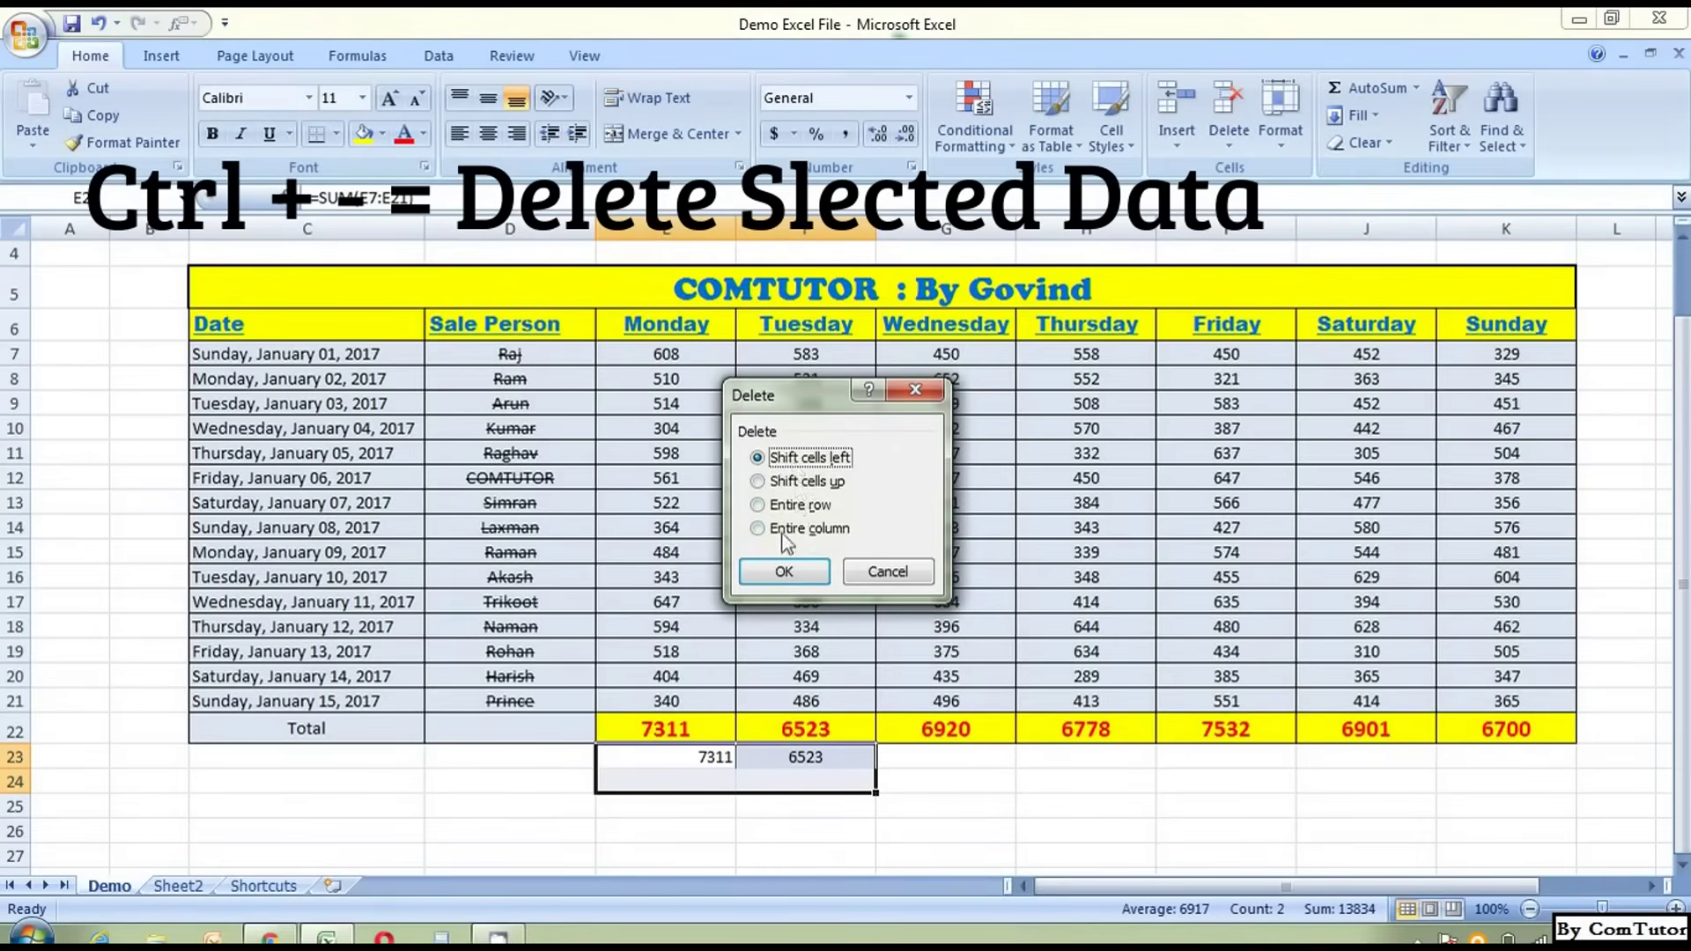
left_click(787, 574)
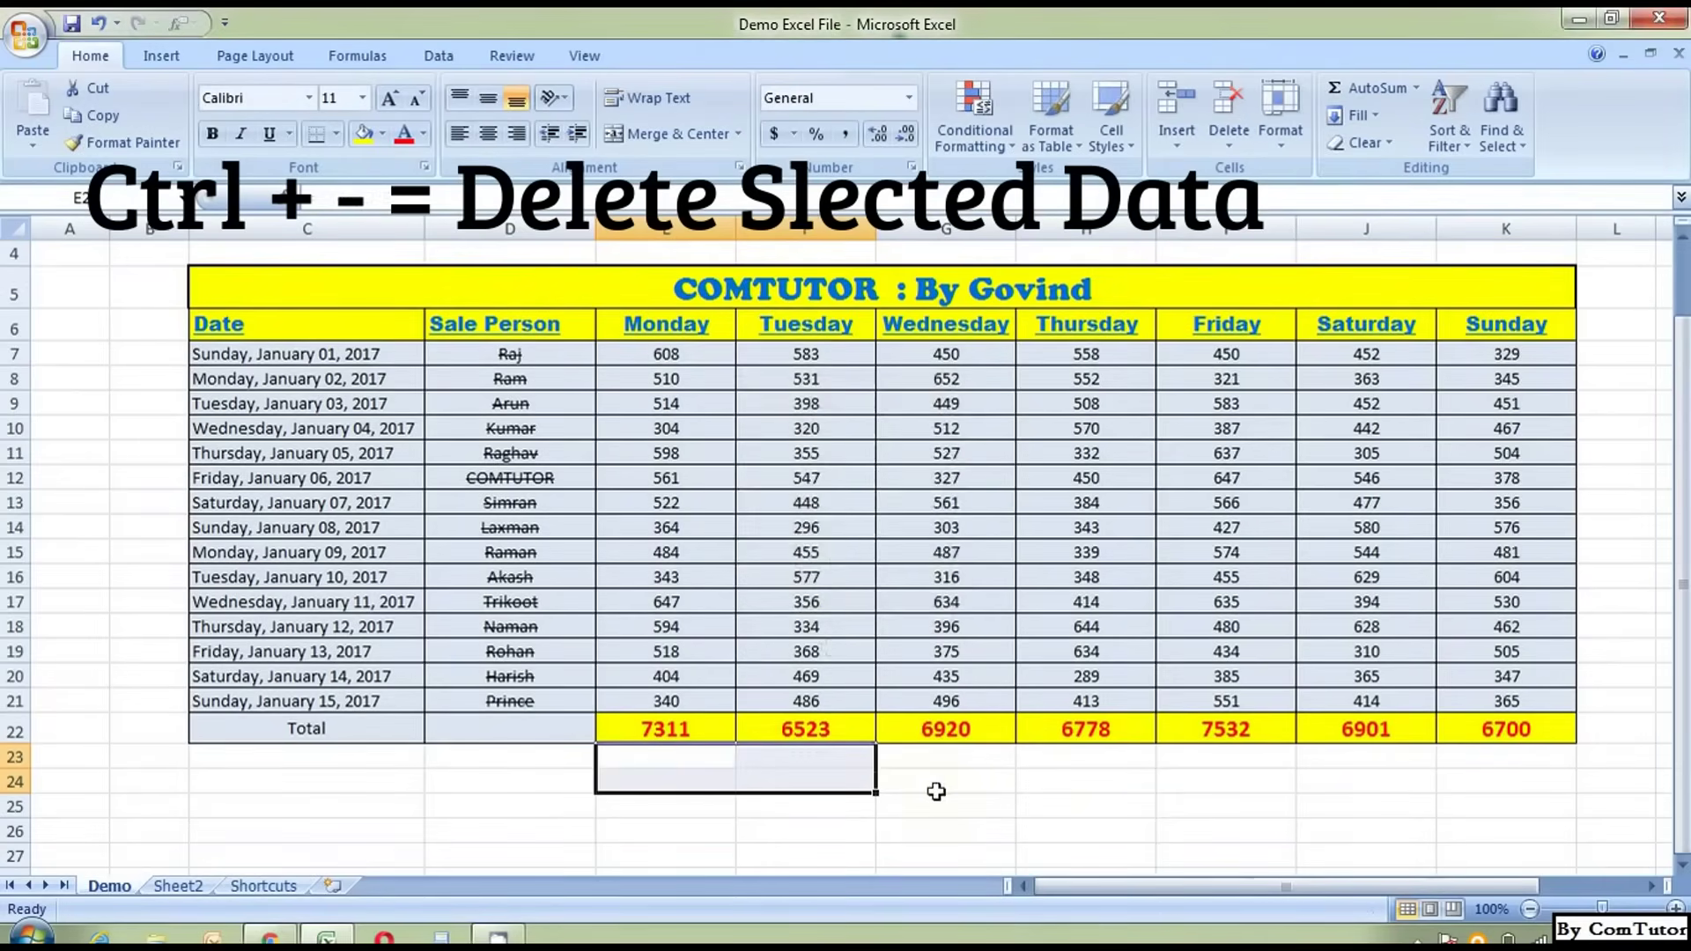
left_click(793, 832)
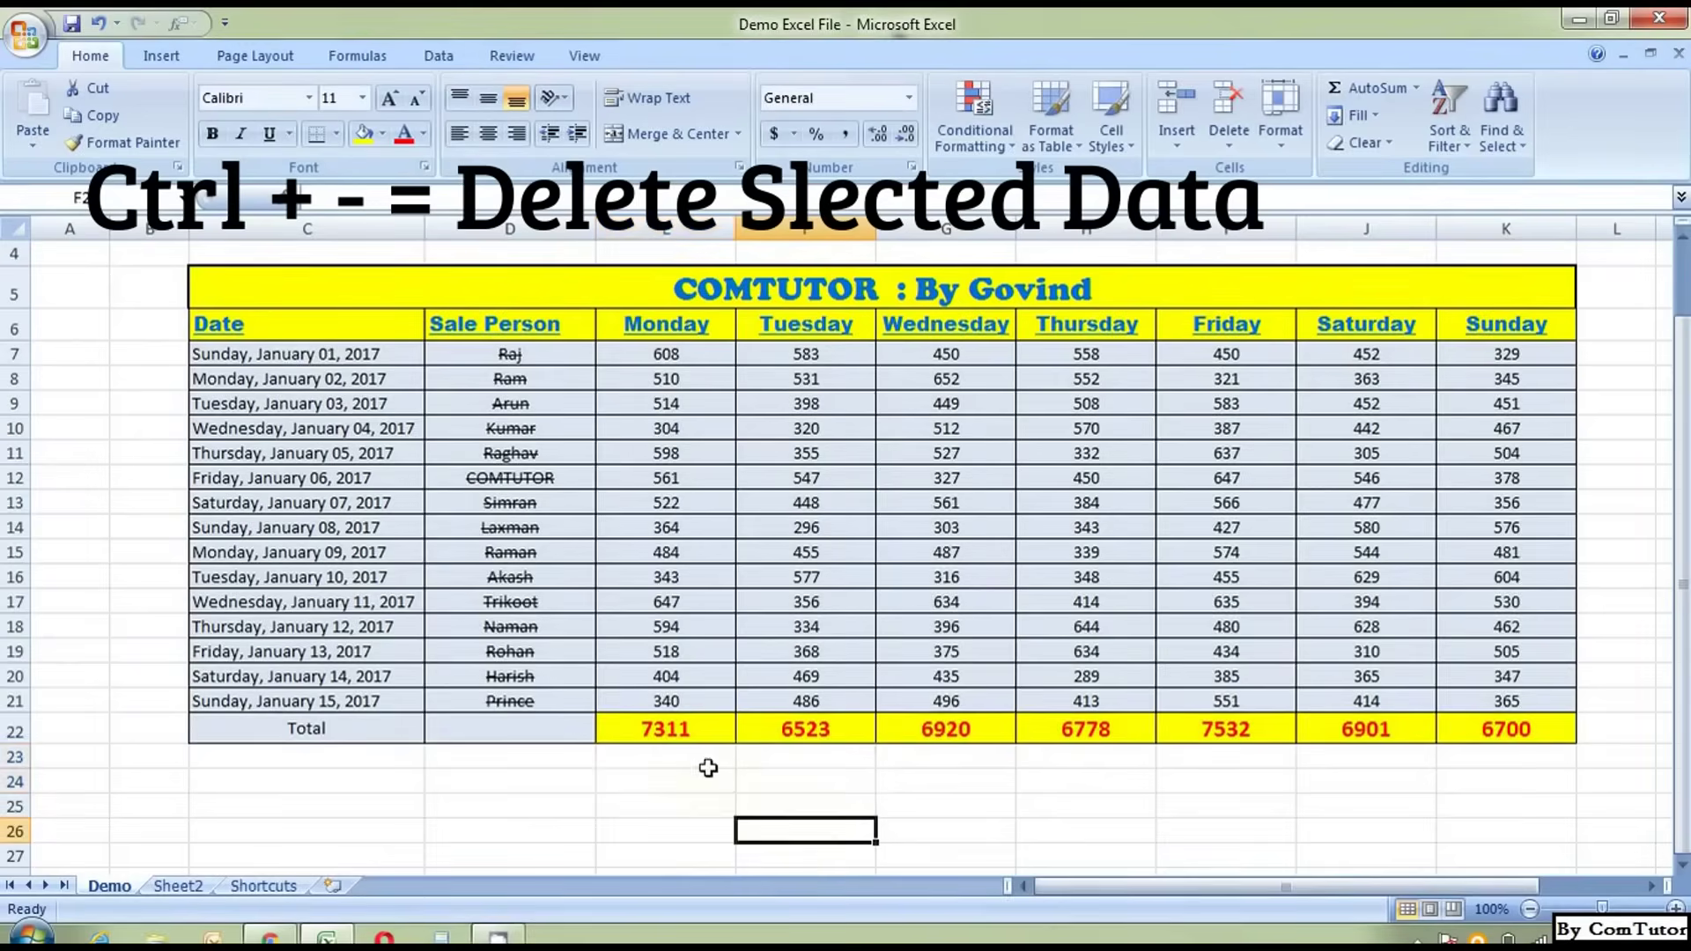
left_click_drag(709, 765, 804, 763)
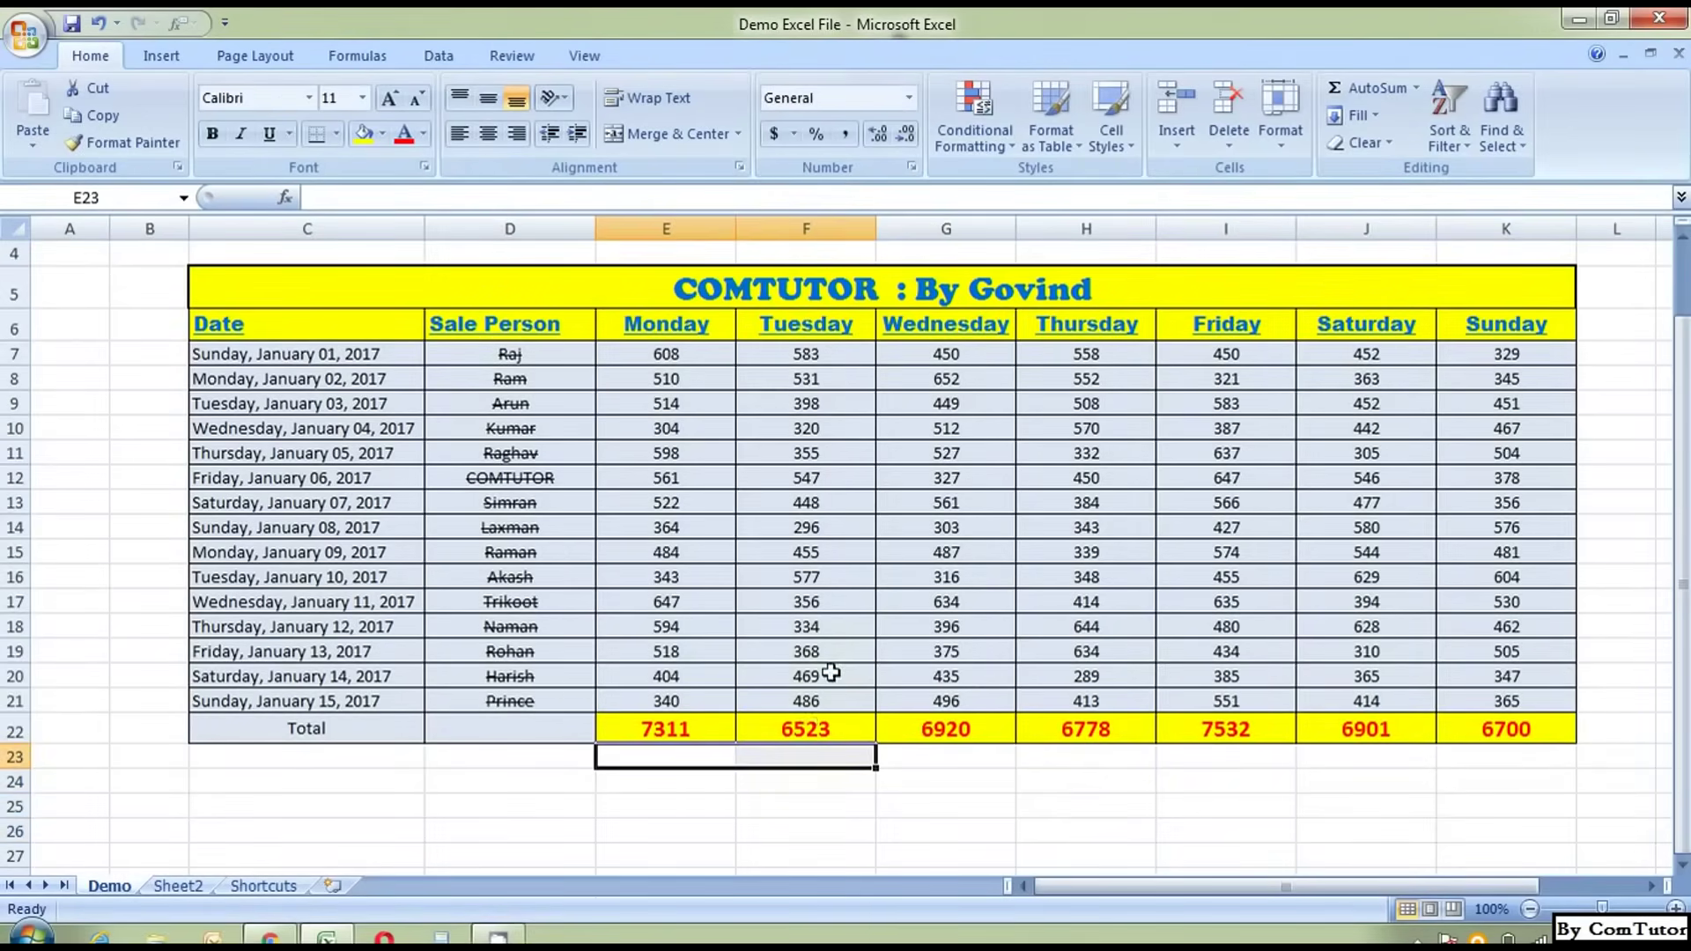
scroll(833, 674, "up", 3)
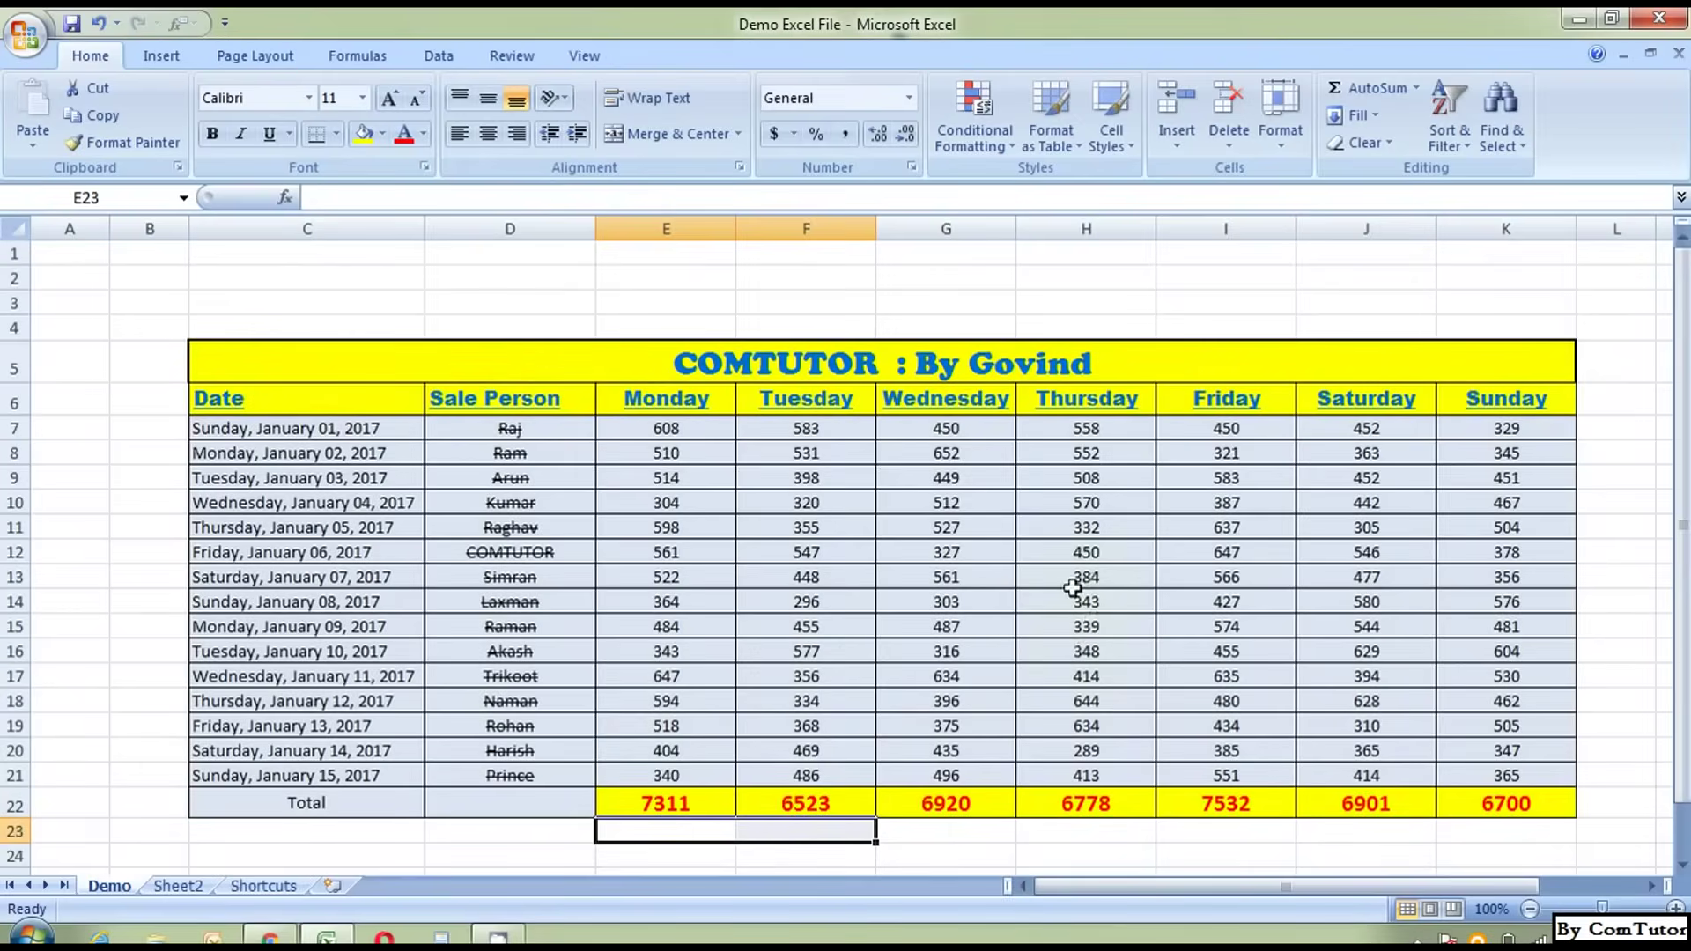
Switch to the Shortcuts sheet and select its yellow and green blocks of shortcuts and uses.
left_click(264, 886)
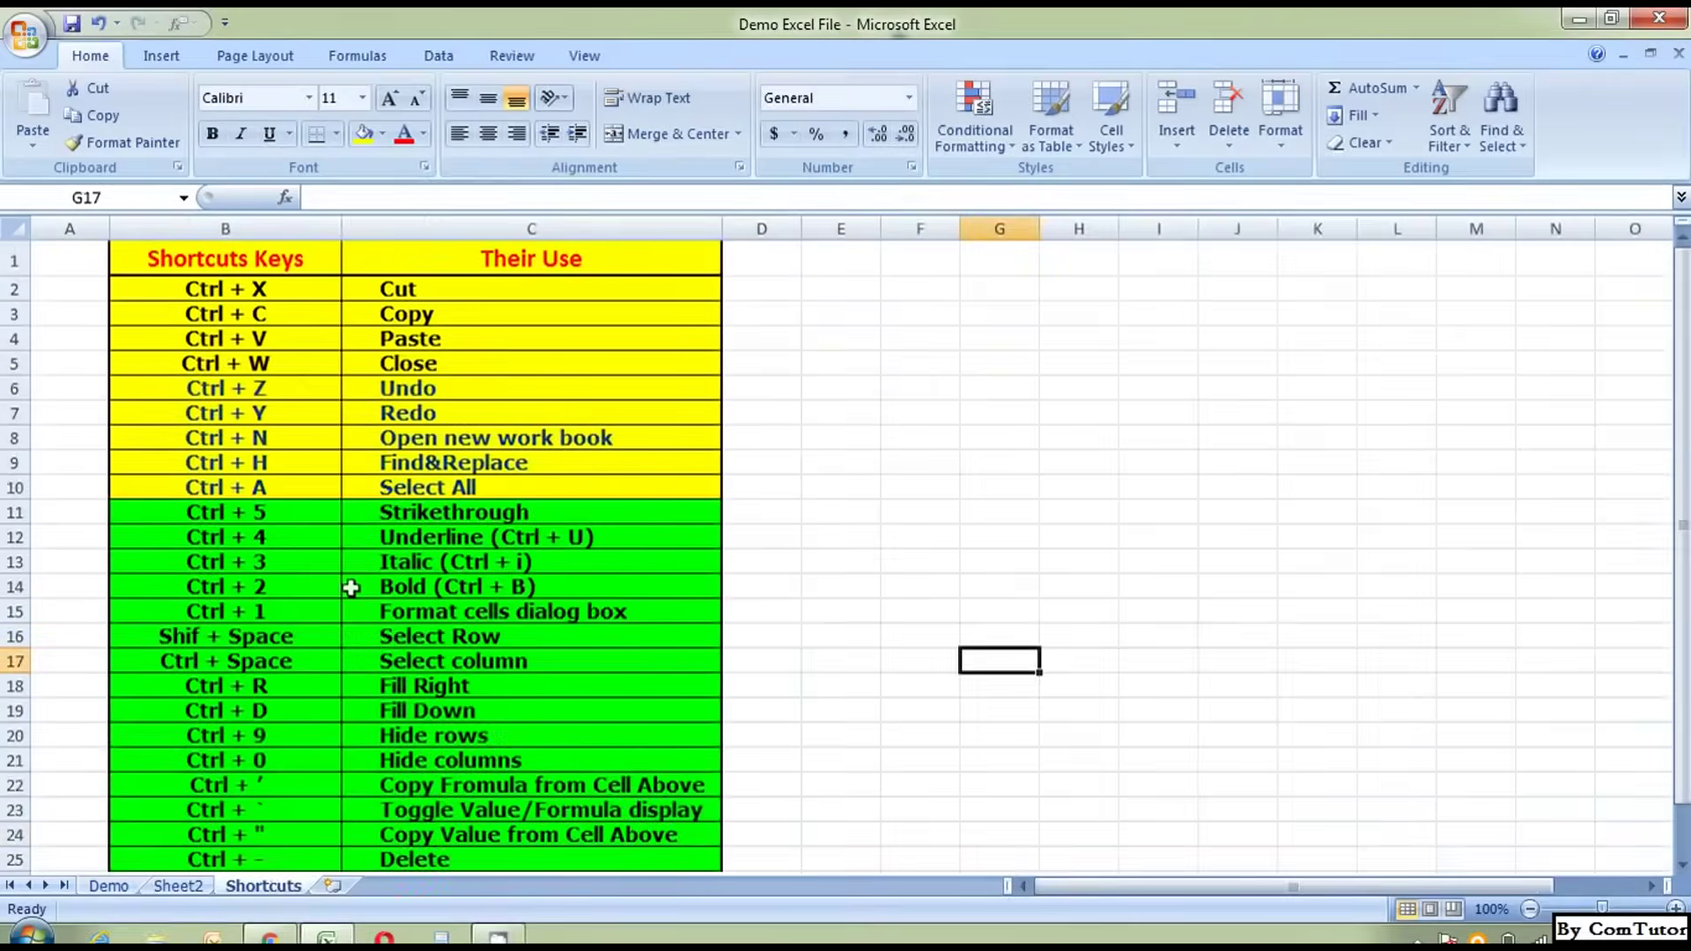
left_click(868, 416)
left_click_drag(262, 299, 520, 485)
left_click(761, 415)
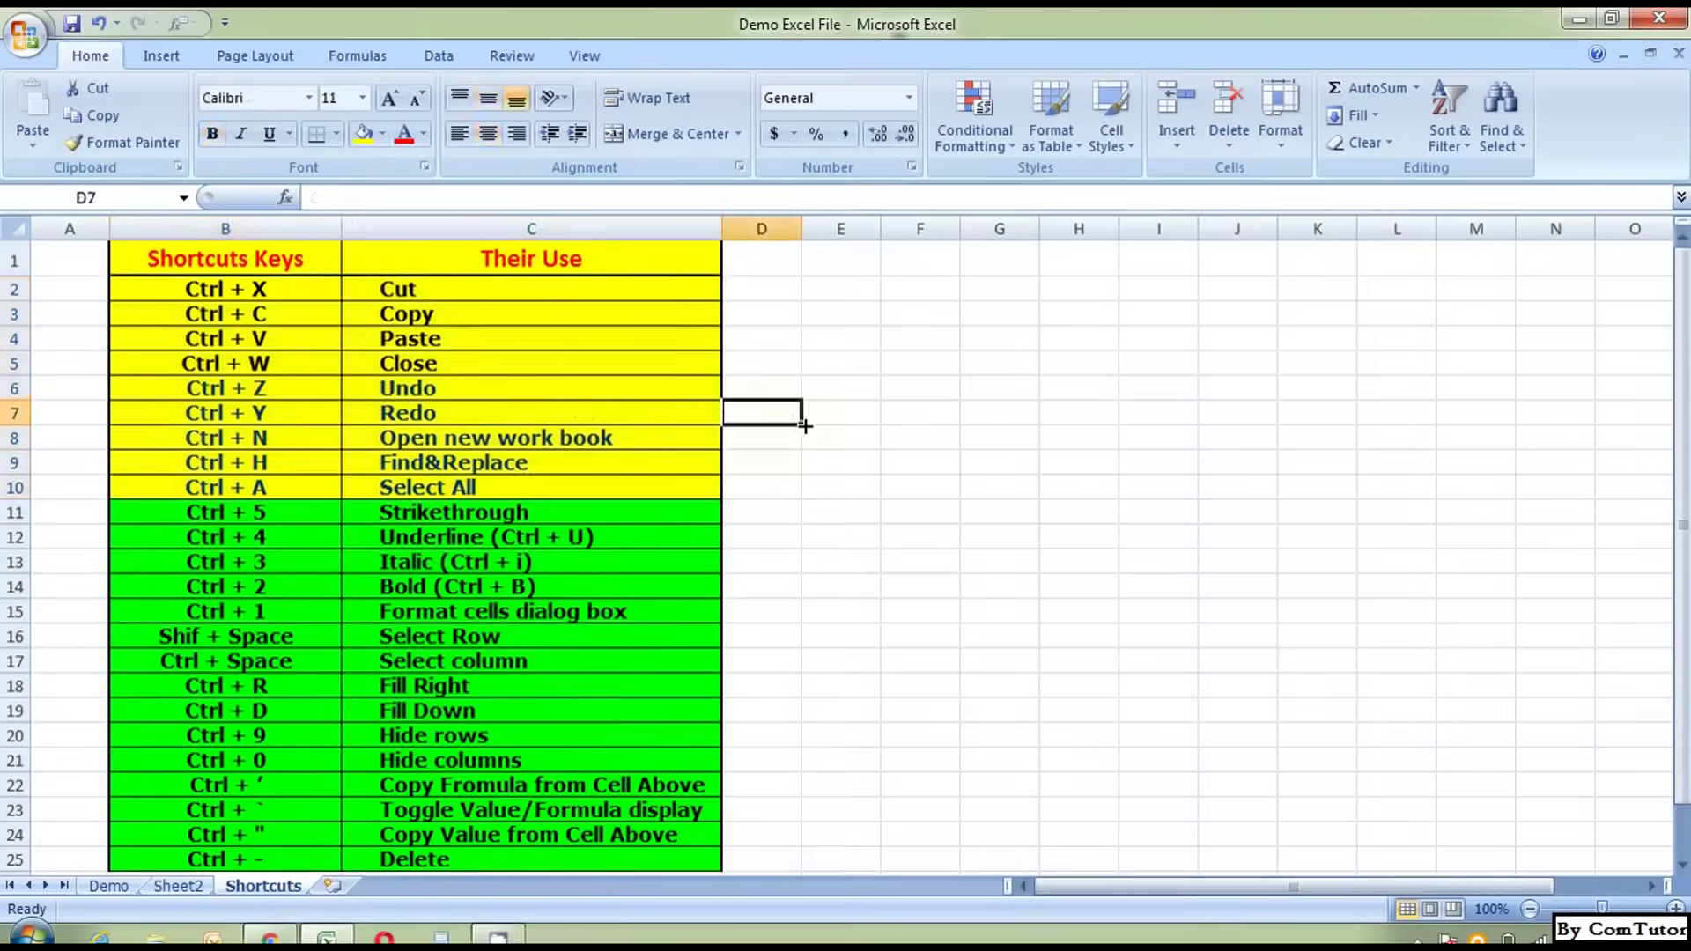
scroll(775, 420, "down", 3)
left_click_drag(280, 269, 540, 632)
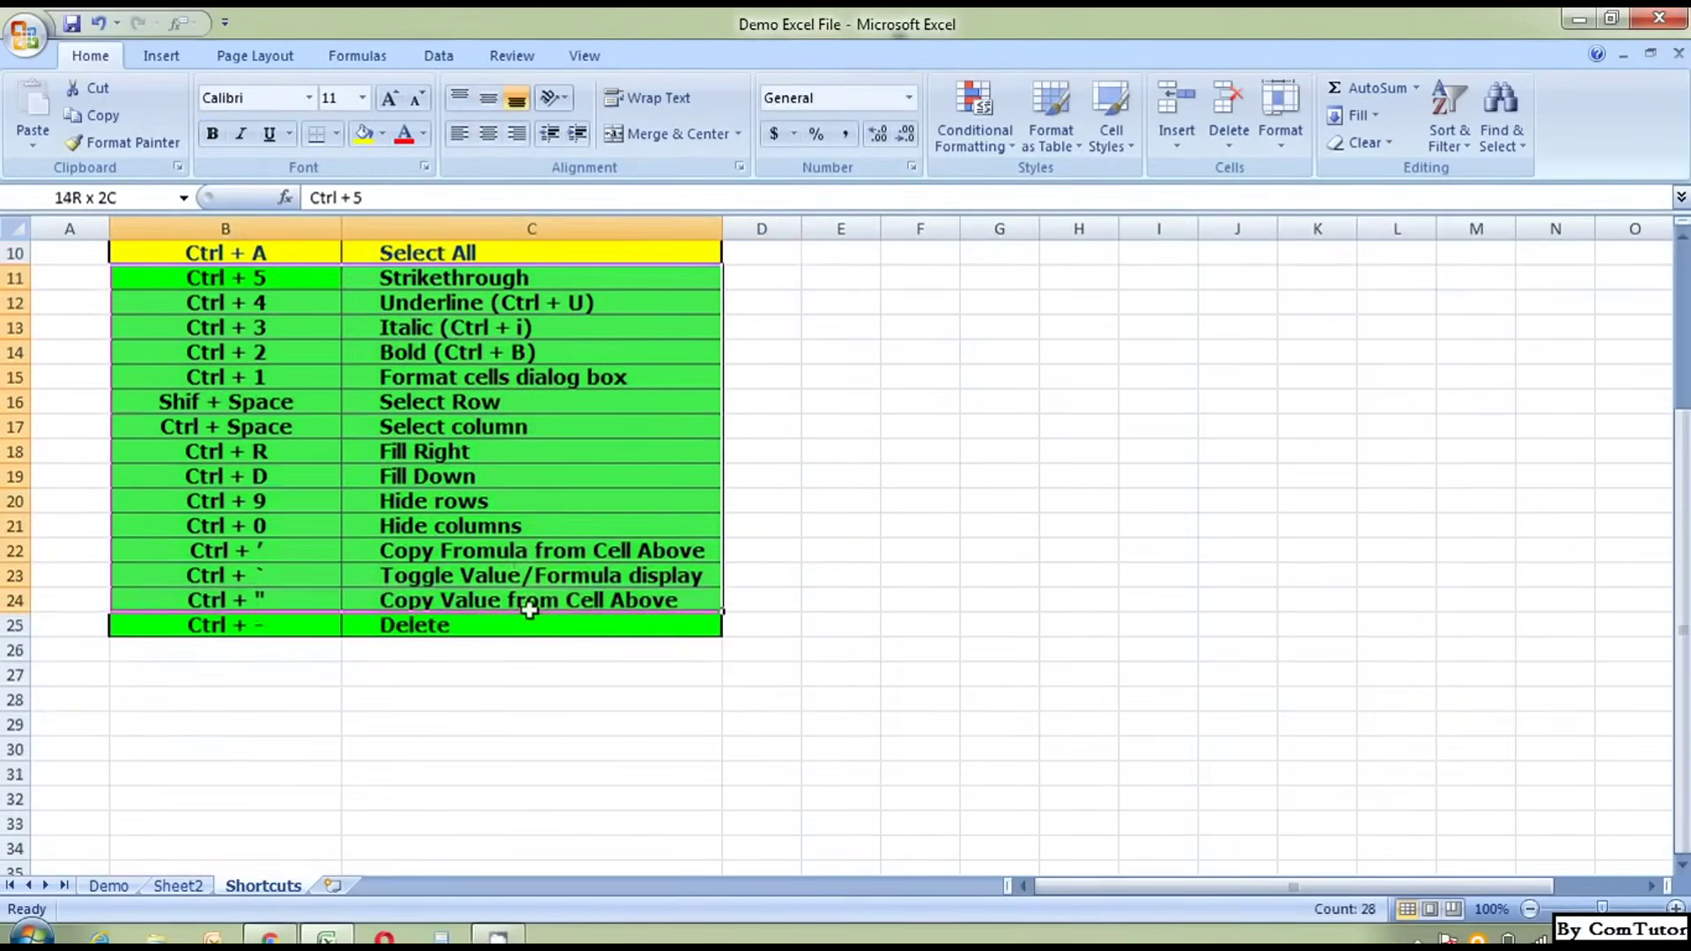